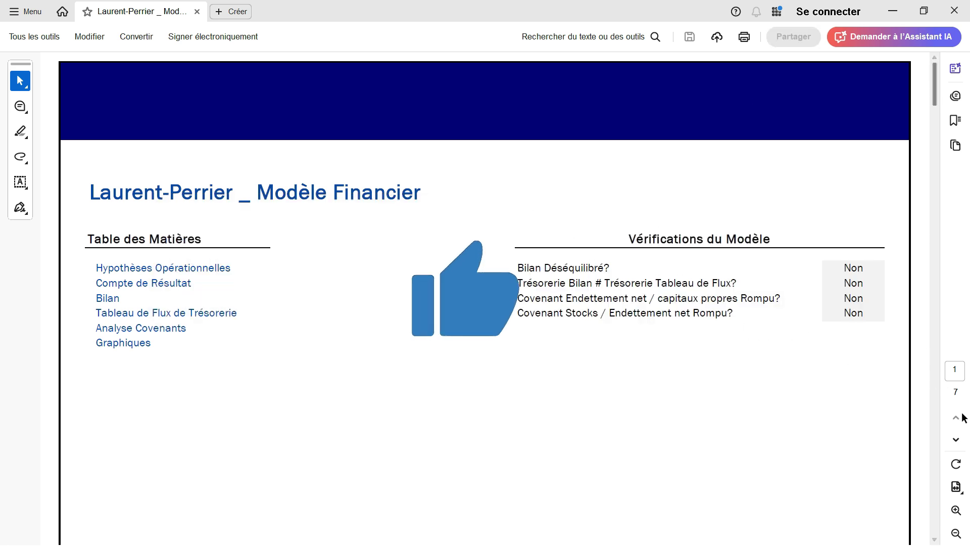
Examine the PDF of the financial model from the cover page through the operating assumptions to the income statement.
left_click(956, 440)
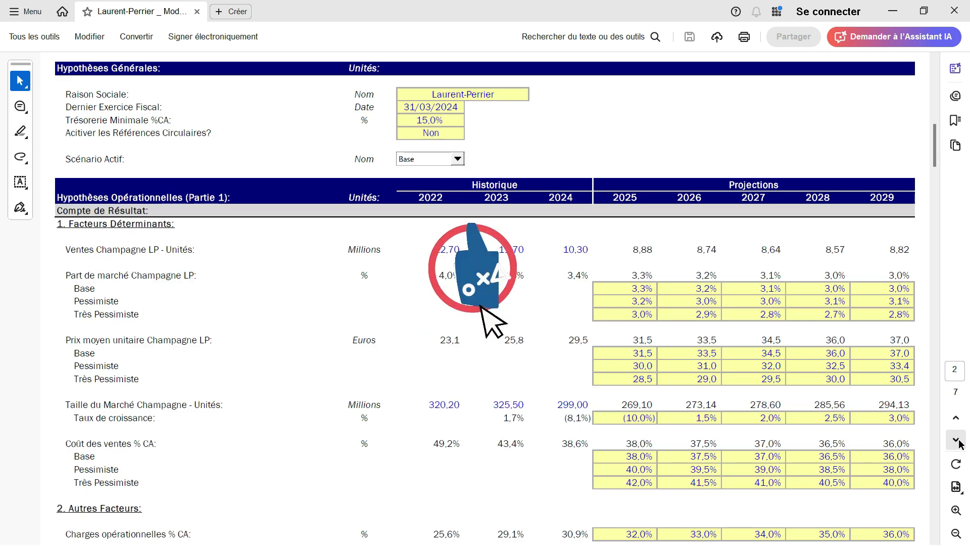
left_click(956, 442)
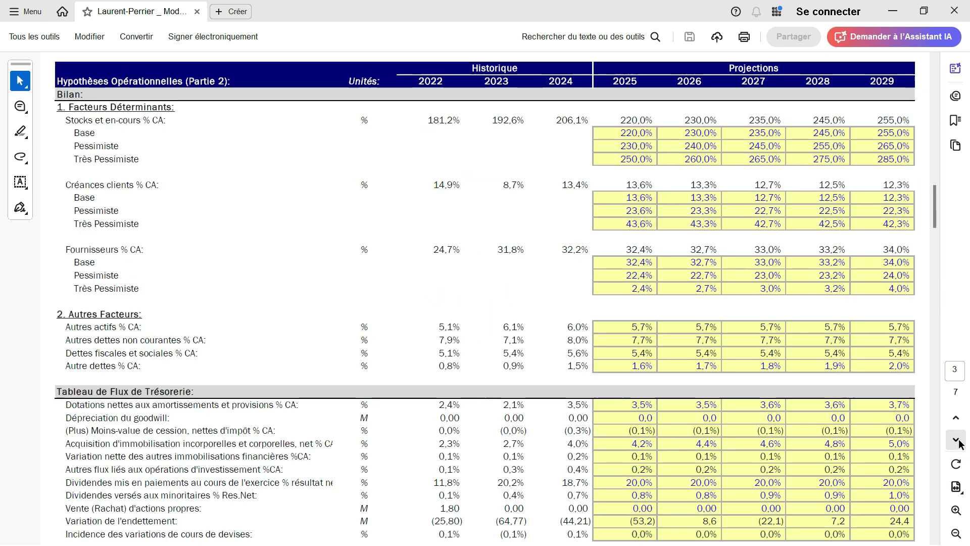
scroll(638, 306, "down", 4)
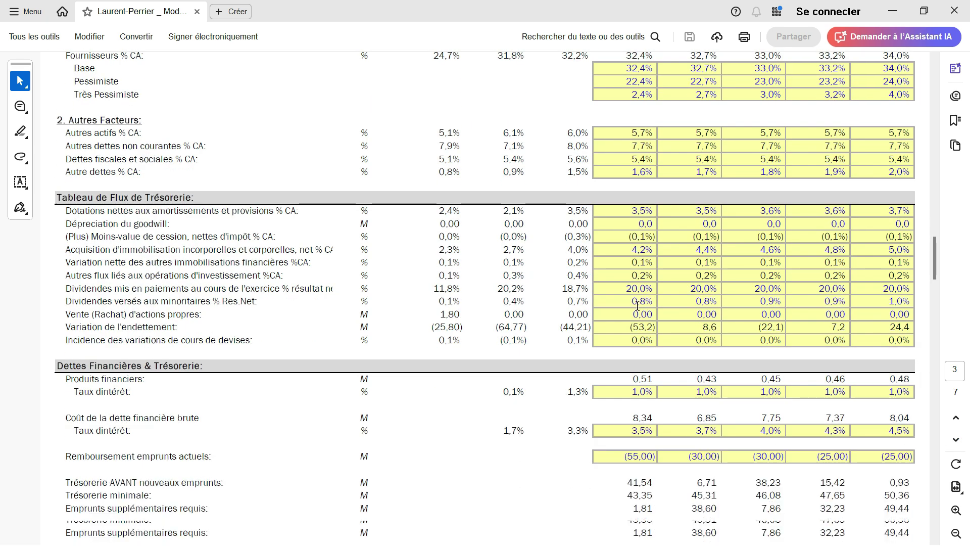
scroll(637, 306, "down", 5)
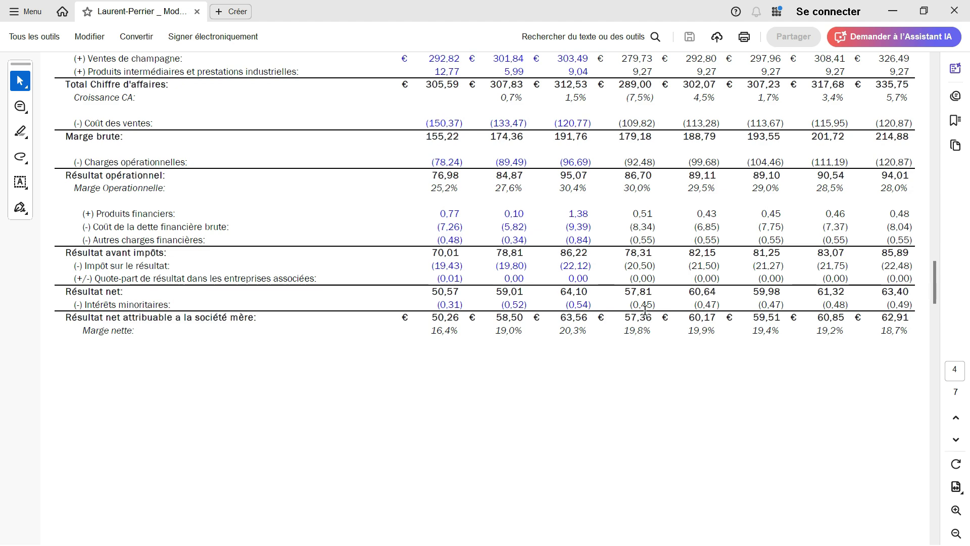
scroll(646, 309, "down", 1)
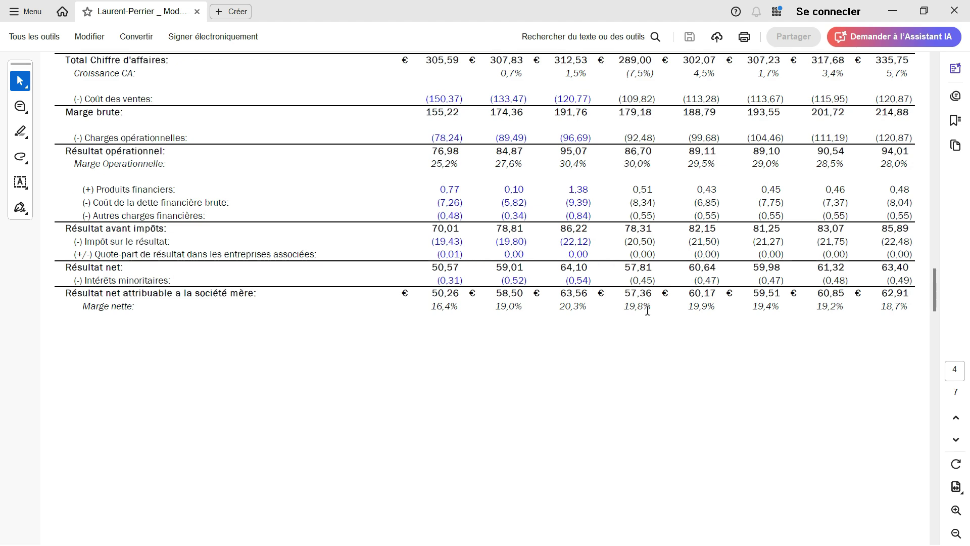
scroll(648, 310, "down", 5)
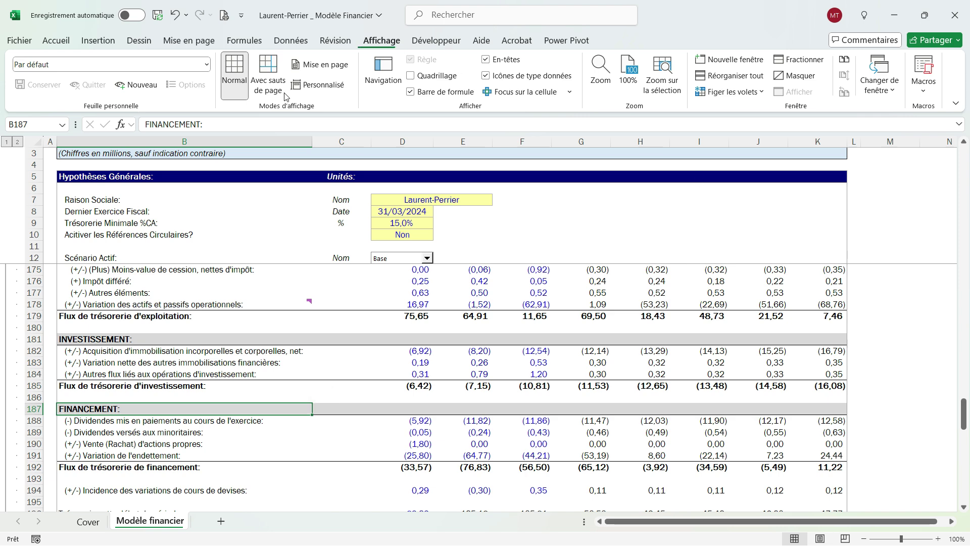
In Excel, show the Modèle financier sheet in page break preview and examine how its sections are divided into pages.
left_click(268, 78)
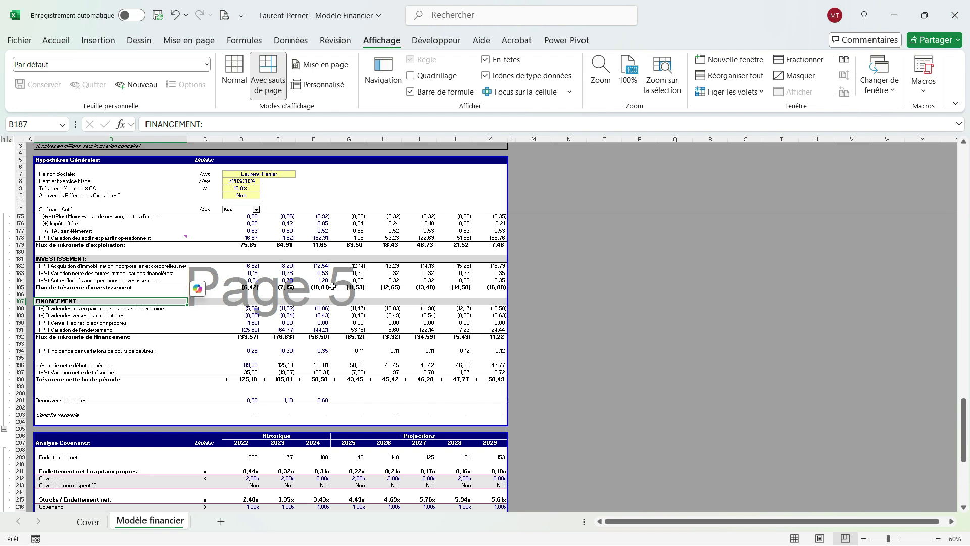
scroll(192, 324, "down", 2)
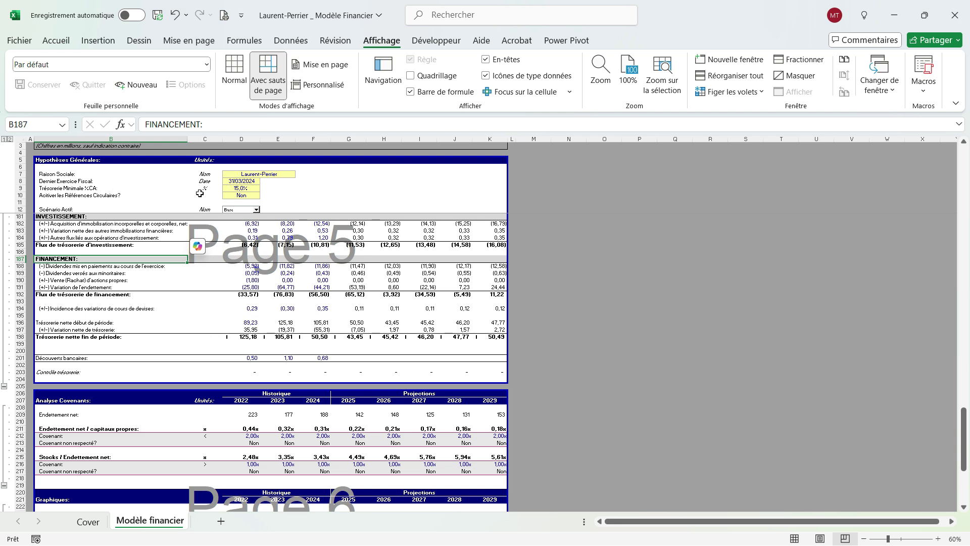
scroll(607, 485, "down", 12)
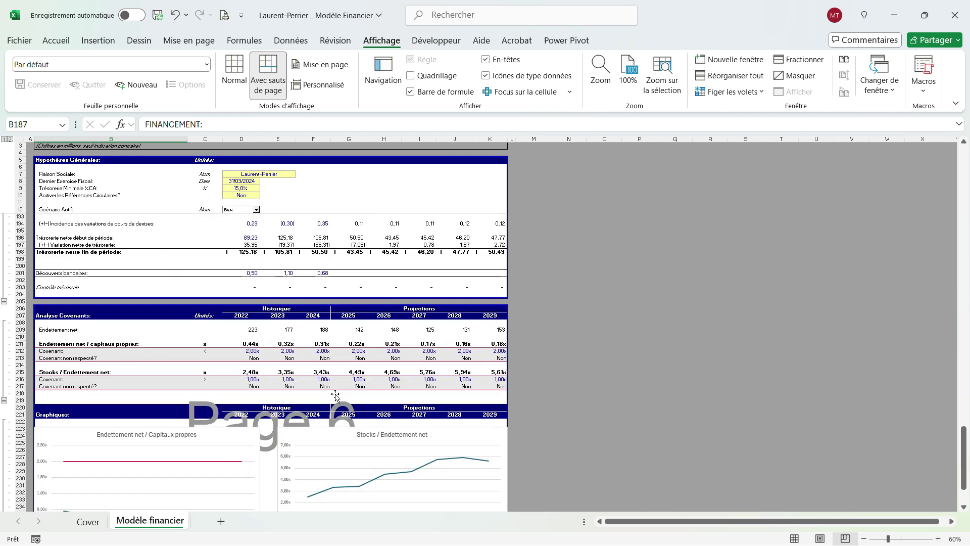
scroll(335, 393, "down", 5)
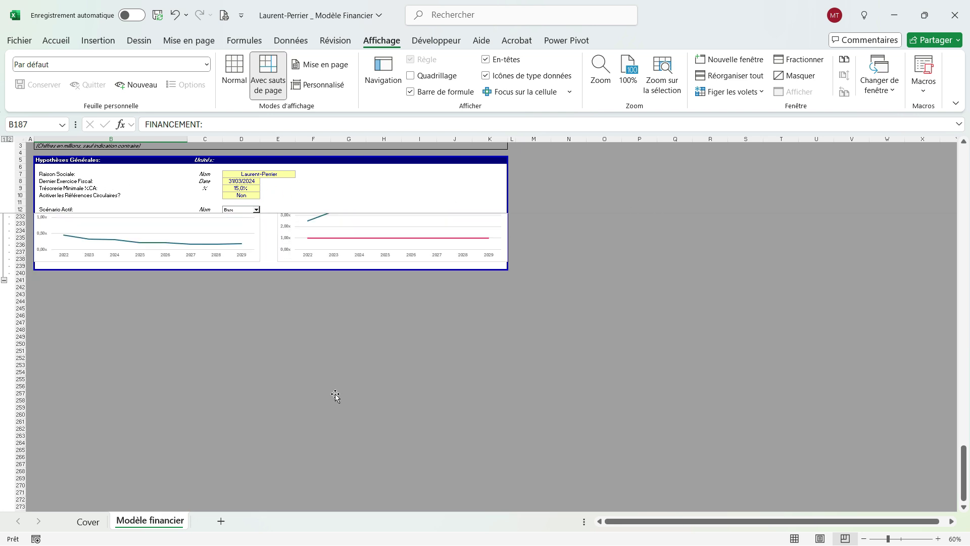
scroll(335, 393, "up", 6)
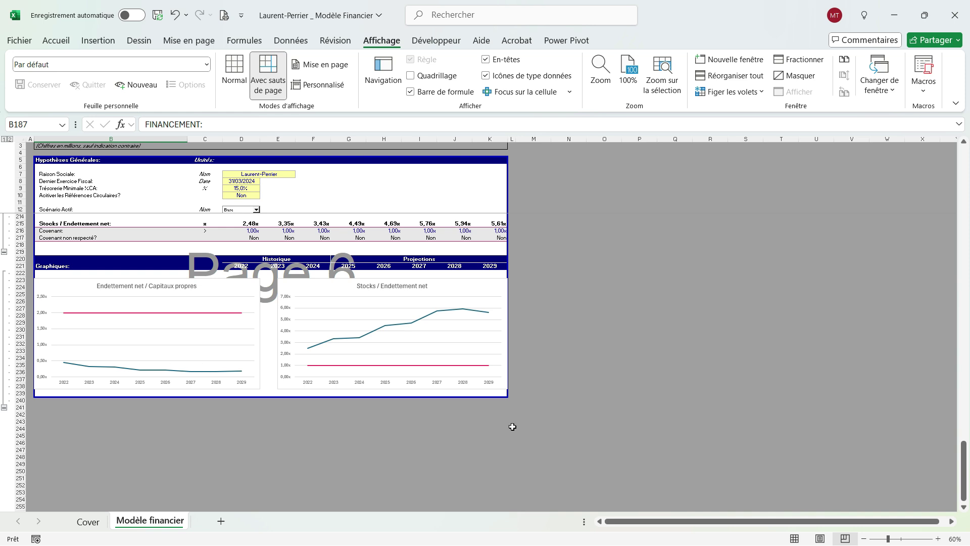
scroll(218, 407, "up", 20)
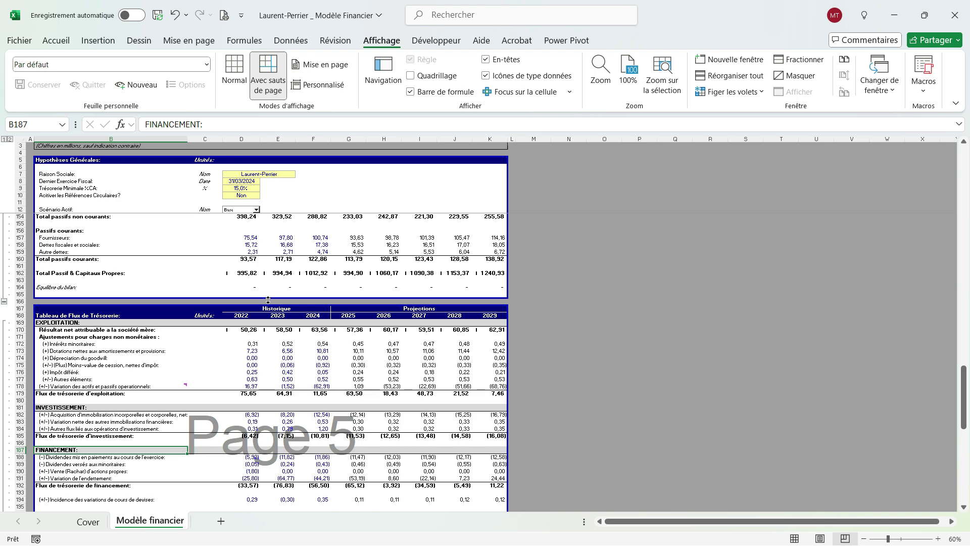
scroll(176, 293, "up", 9)
scroll(211, 233, "up", 12)
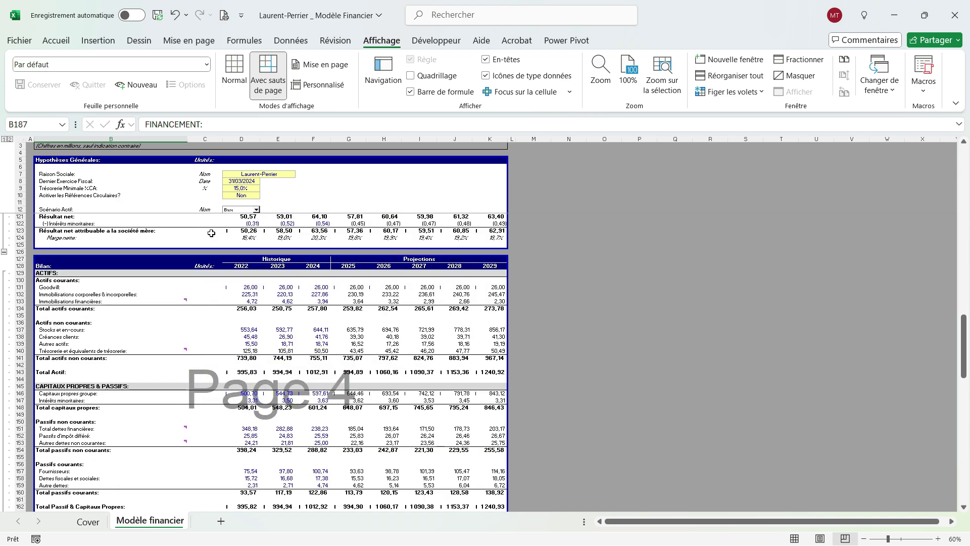
scroll(211, 233, "up", 2)
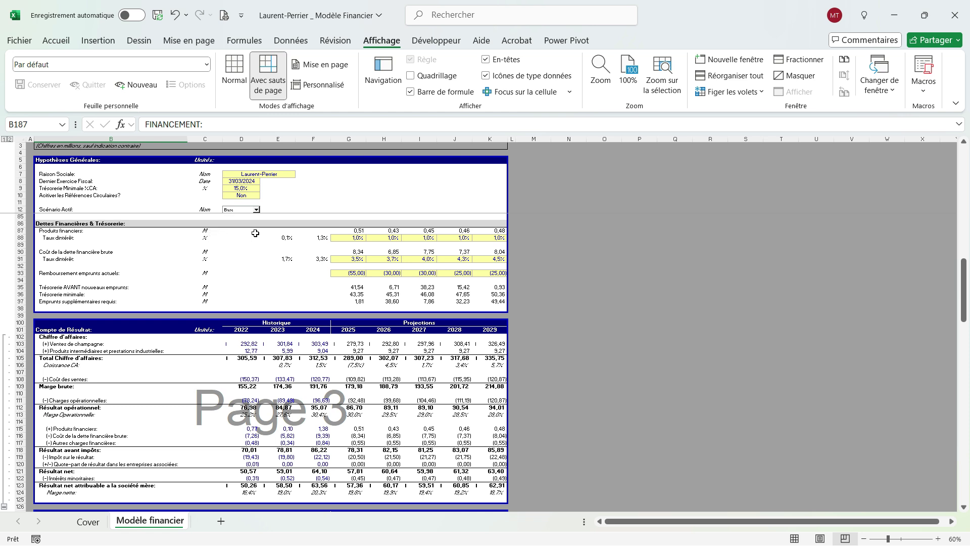
scroll(258, 234, "up", 1)
scroll(175, 219, "up", 1)
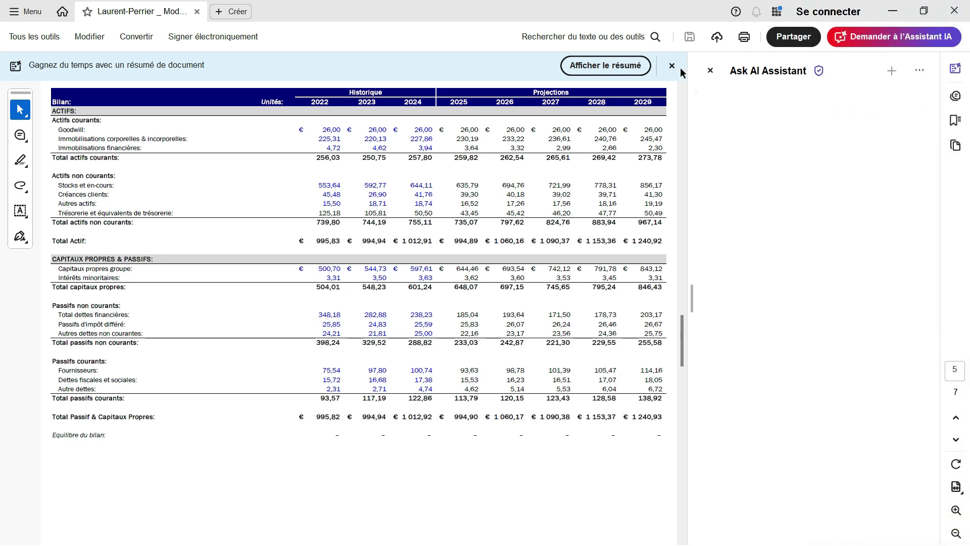
In the Acrobat PDF, dismiss the AI assistant and examine the full Bilan page from the assets to the balance check.
left_click(710, 70)
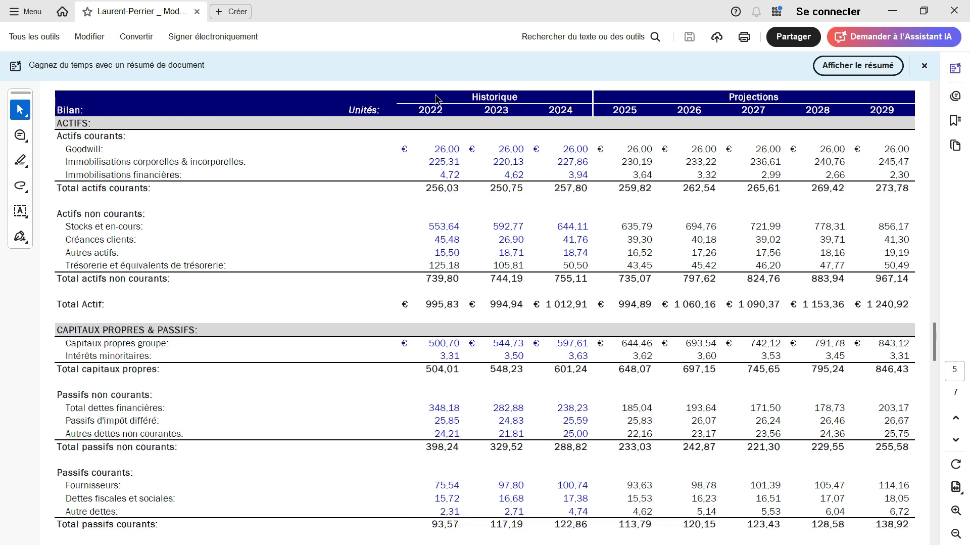
scroll(602, 376, "down", 3)
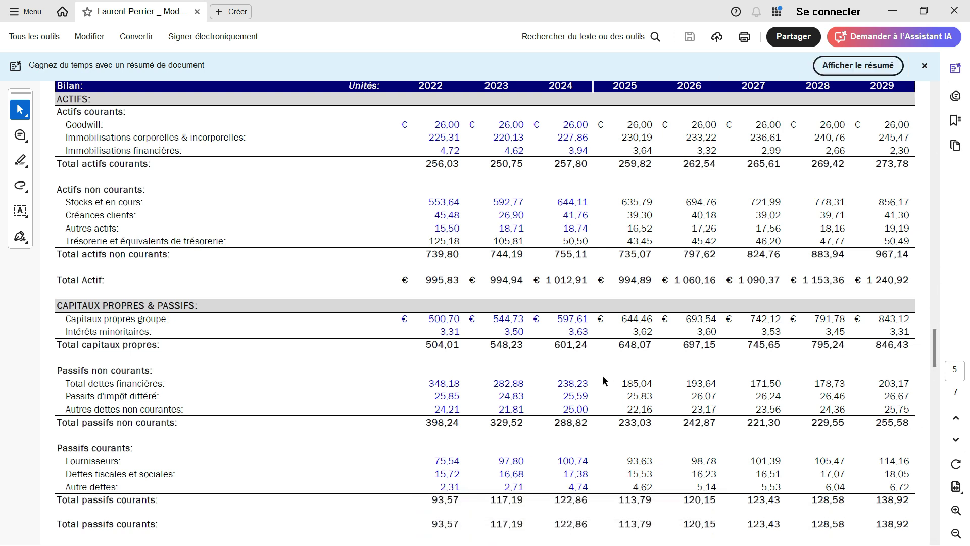
scroll(602, 375, "up", 3)
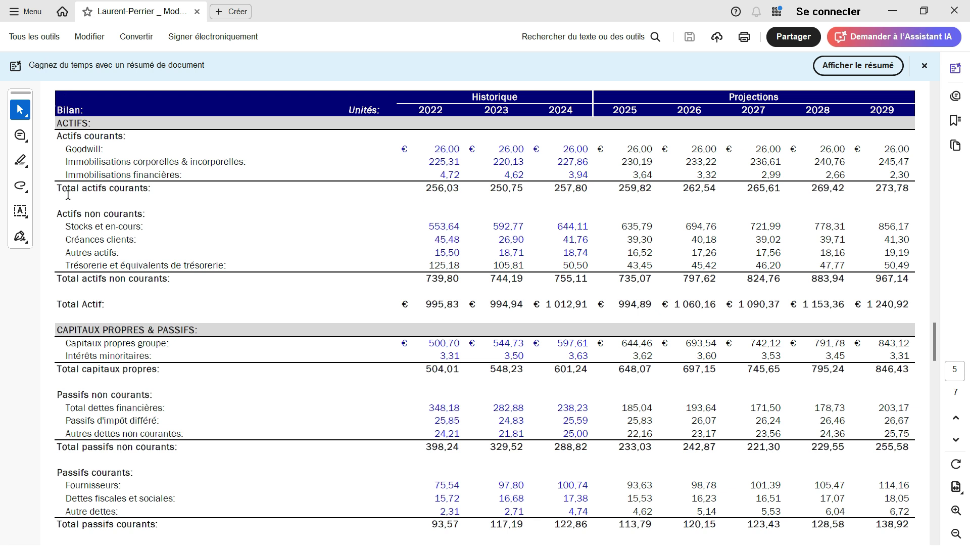
scroll(153, 313, "down", 3)
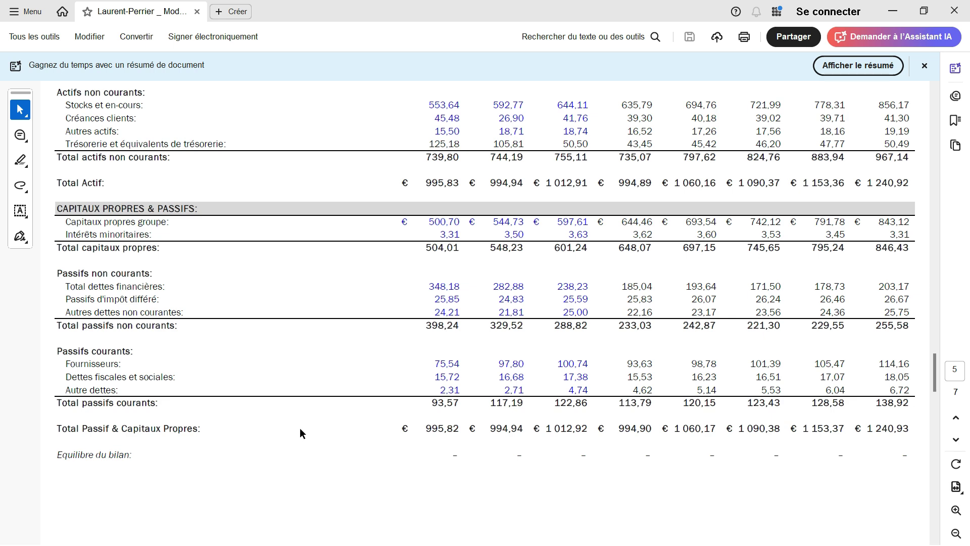
Go back through the PDF and compare the Hypothèses Opérationnelles pages, Partie 1 and Partie 2.
scroll(257, 446, "up", 10)
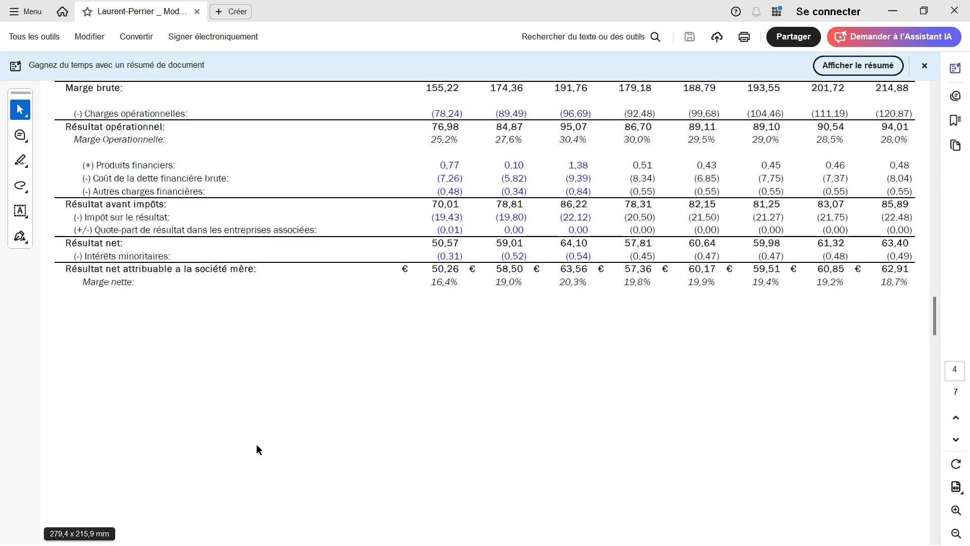
scroll(257, 448, "up", 15)
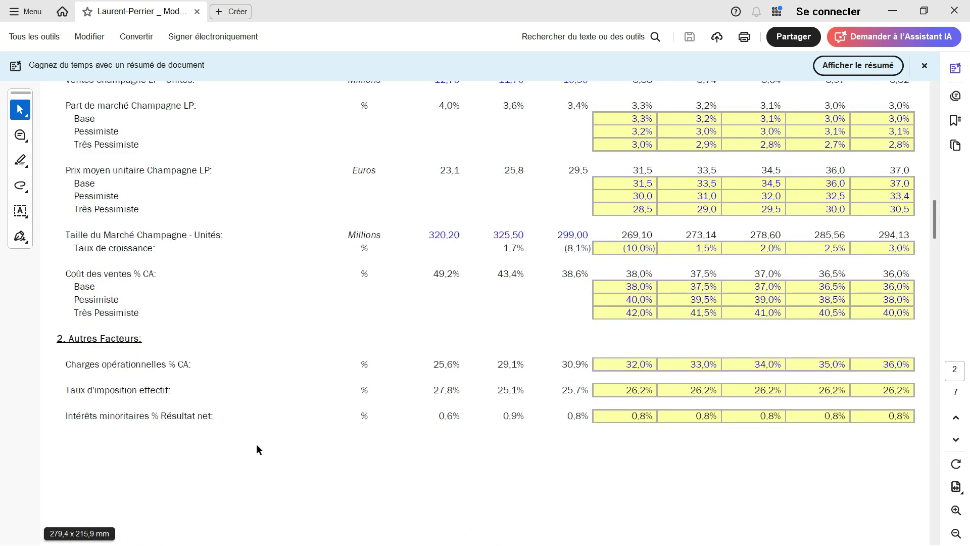
scroll(256, 447, "up", 4)
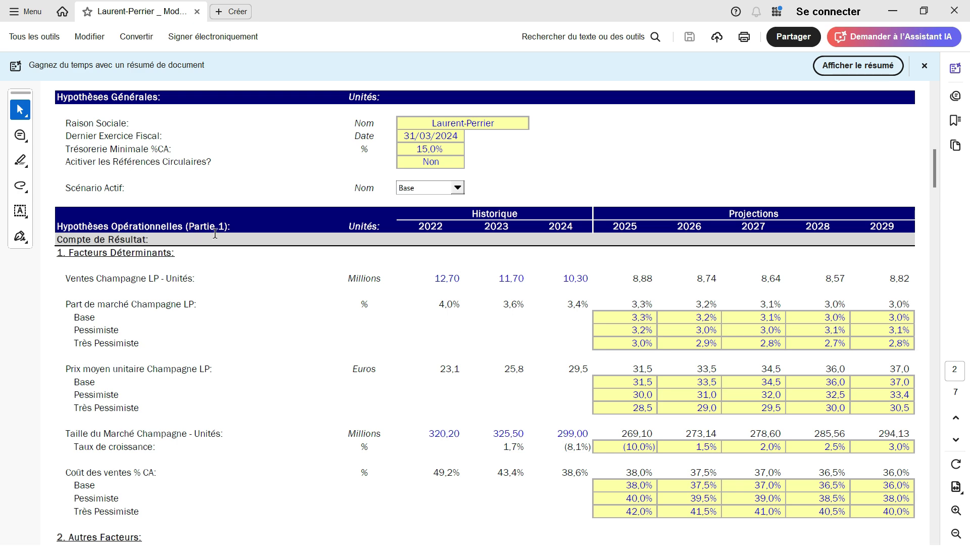
scroll(183, 297, "down", 12)
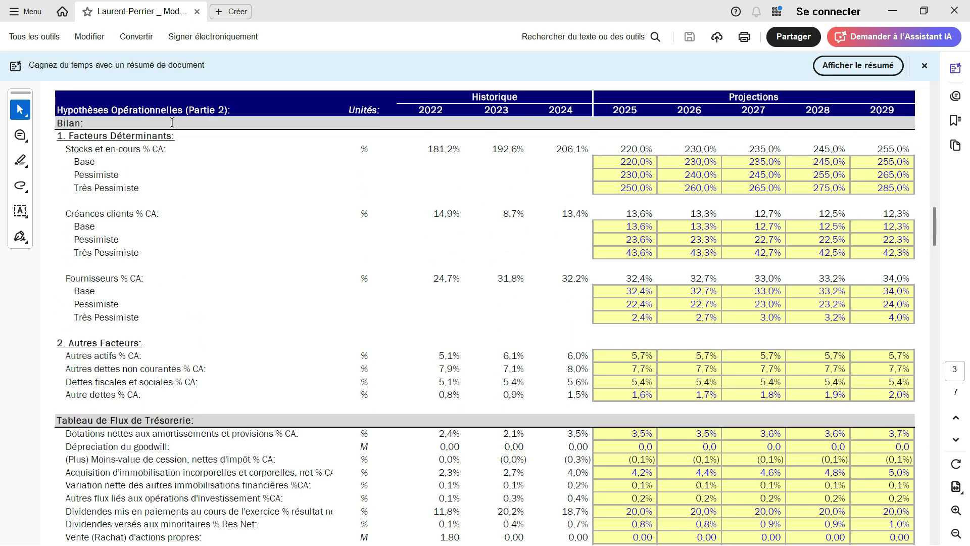
scroll(172, 122, "up", 12)
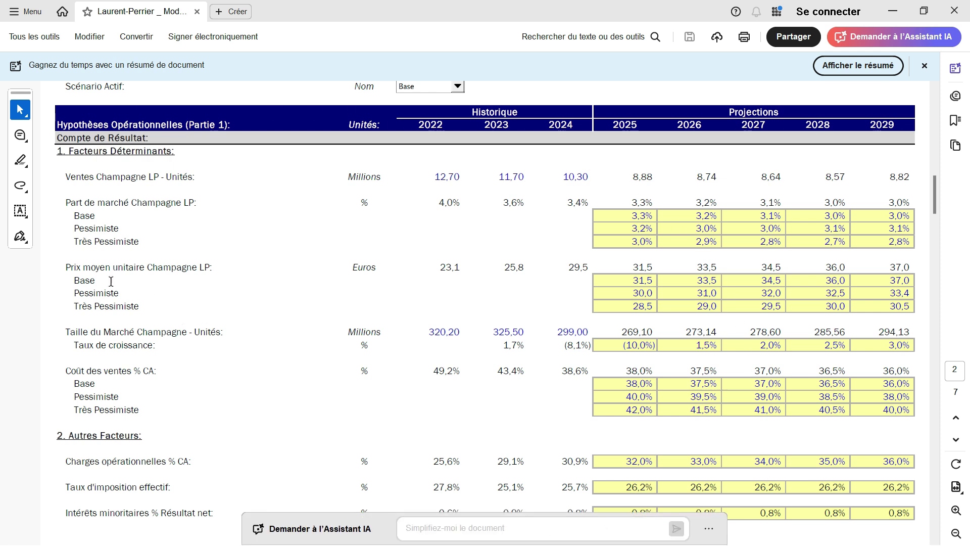
scroll(39, 505, "down", 1)
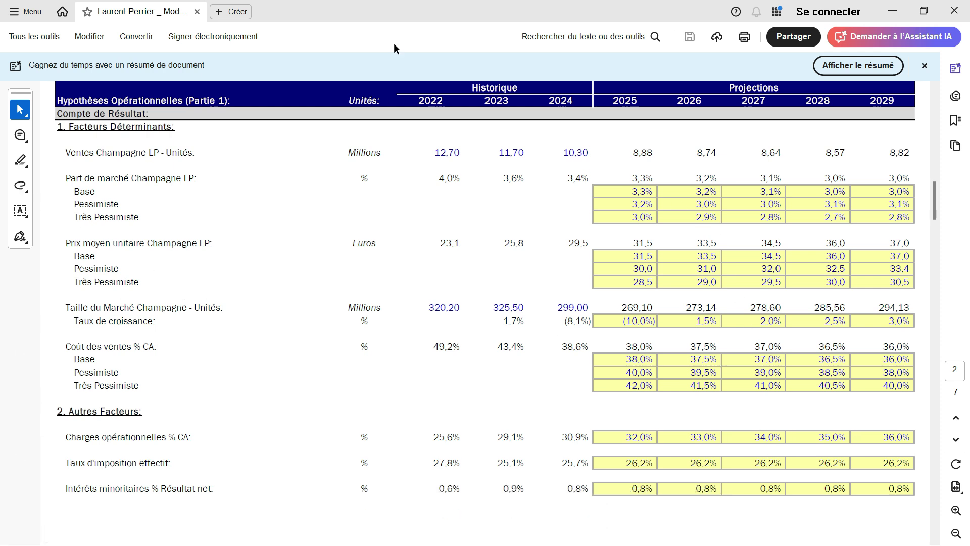
scroll(391, 121, "up", 1)
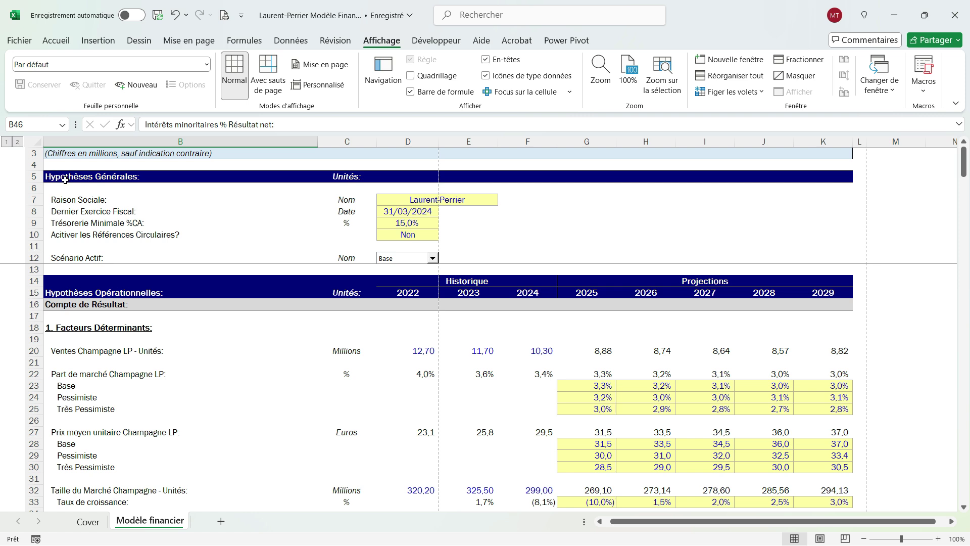
In the Excel model, select rows 5–12 and then 14–105 to examine the extent of the general and operating assumptions, ending on rows 5–12.
left_click(33, 175)
left_click_drag(34, 176, 34, 259)
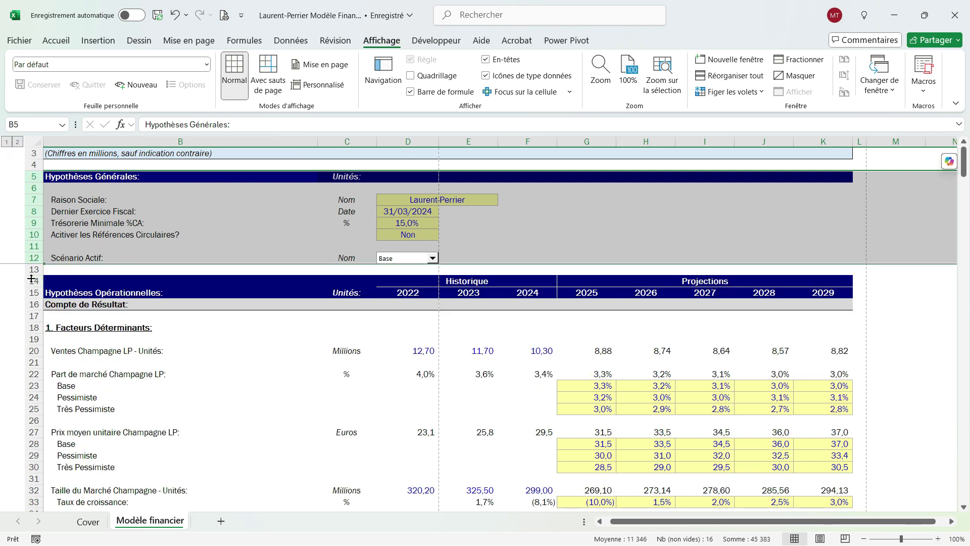
left_click_drag(31, 279, 28, 452)
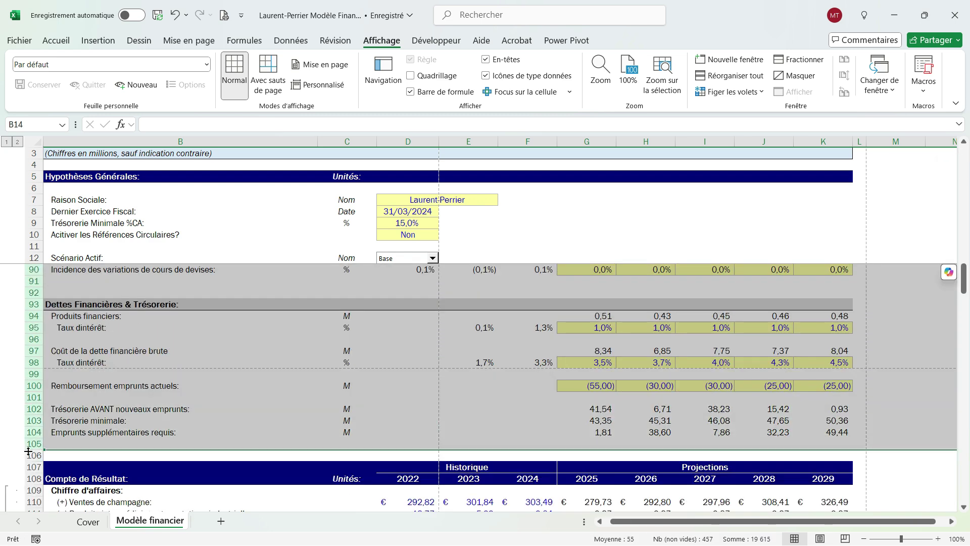
scroll(131, 371, "up", 17)
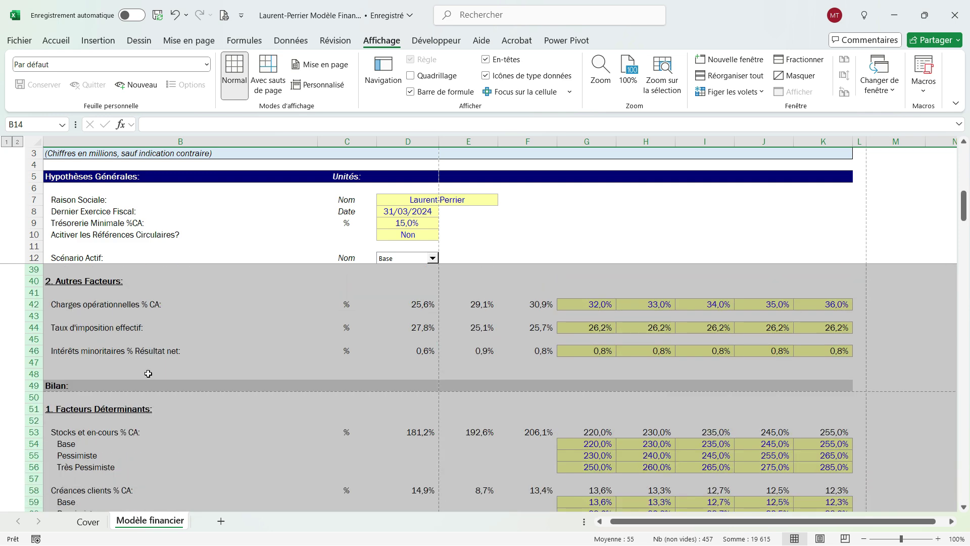
scroll(148, 374, "up", 1)
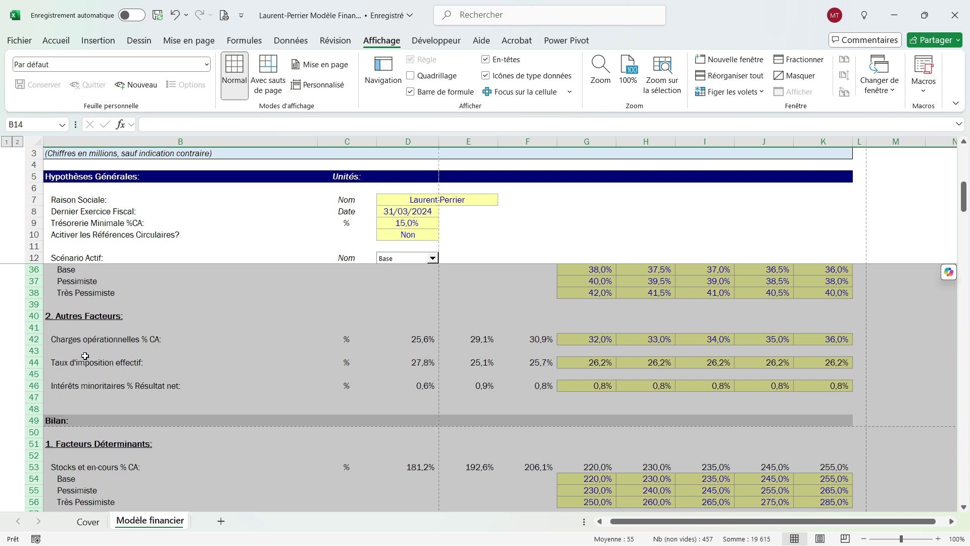
scroll(192, 327, "up", 2)
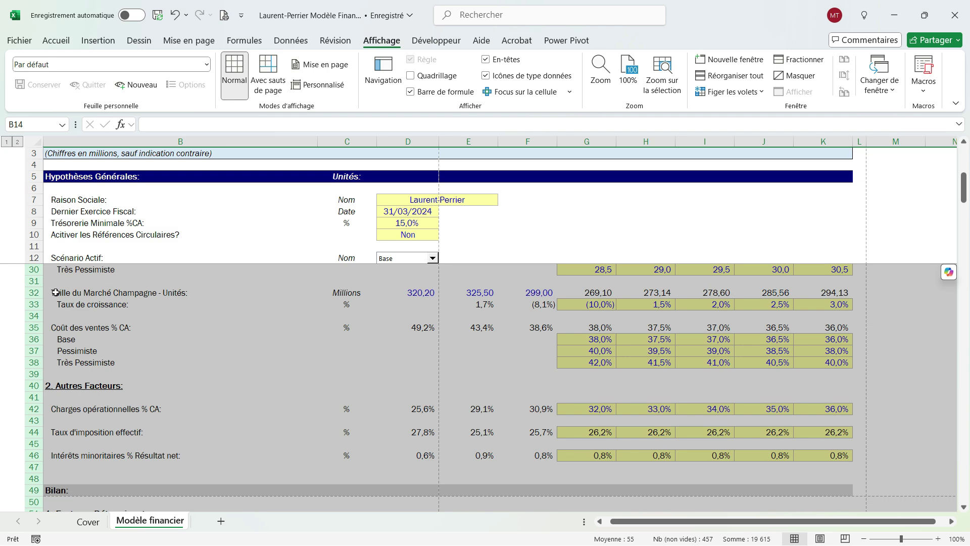
scroll(75, 408, "up", 4)
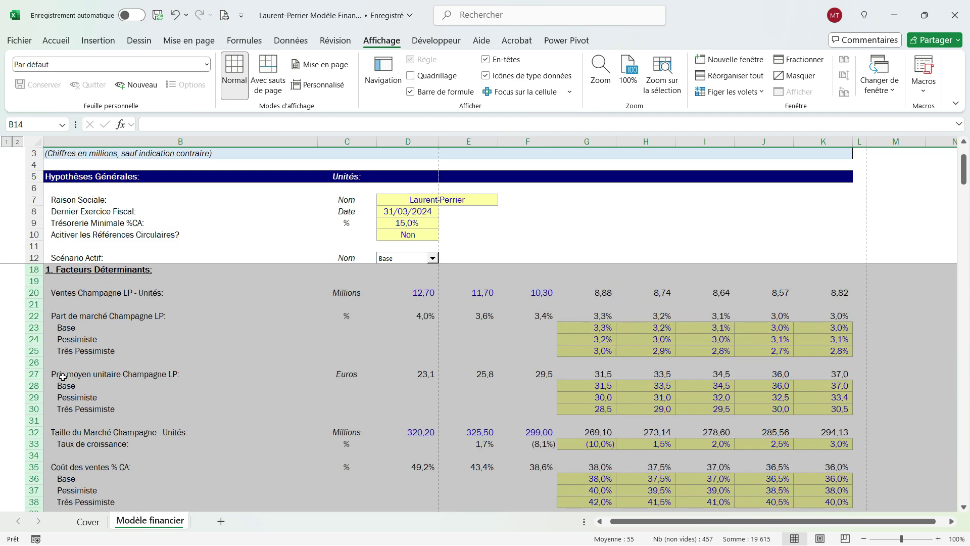
left_click_drag(31, 176, 24, 262)
scroll(94, 327, "up", 2)
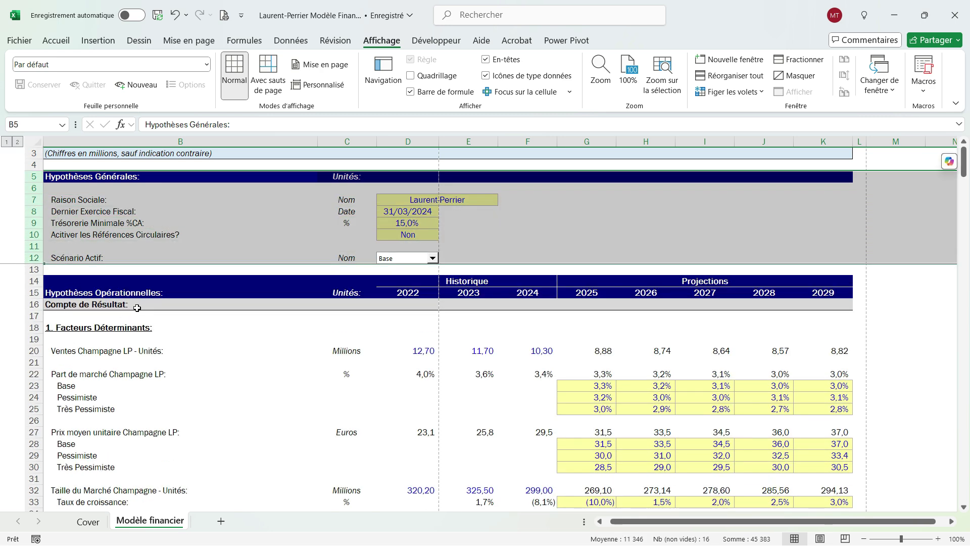
Change the operating assumptions heading in B15 to "Hypothèses Opérationnelles (Partie 1):".
left_click(63, 292)
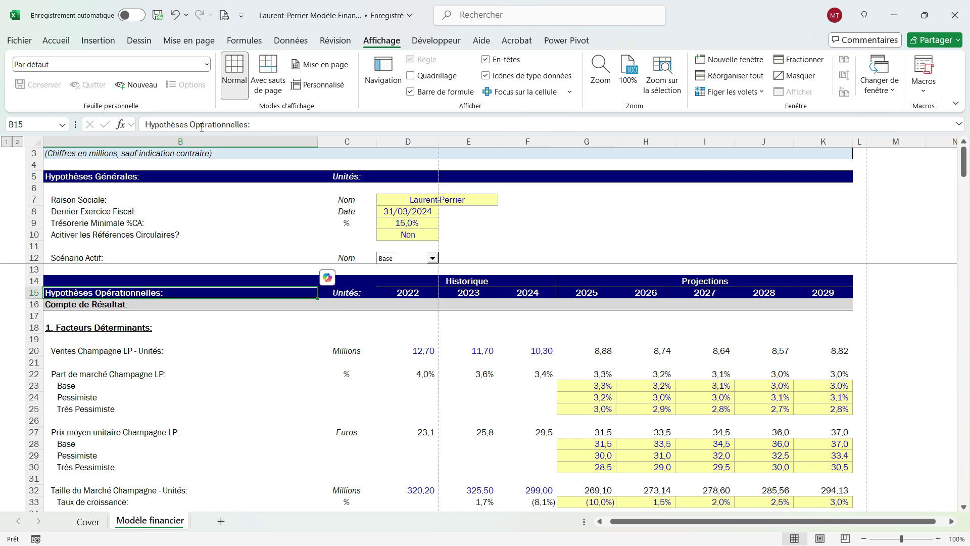
left_click(243, 124)
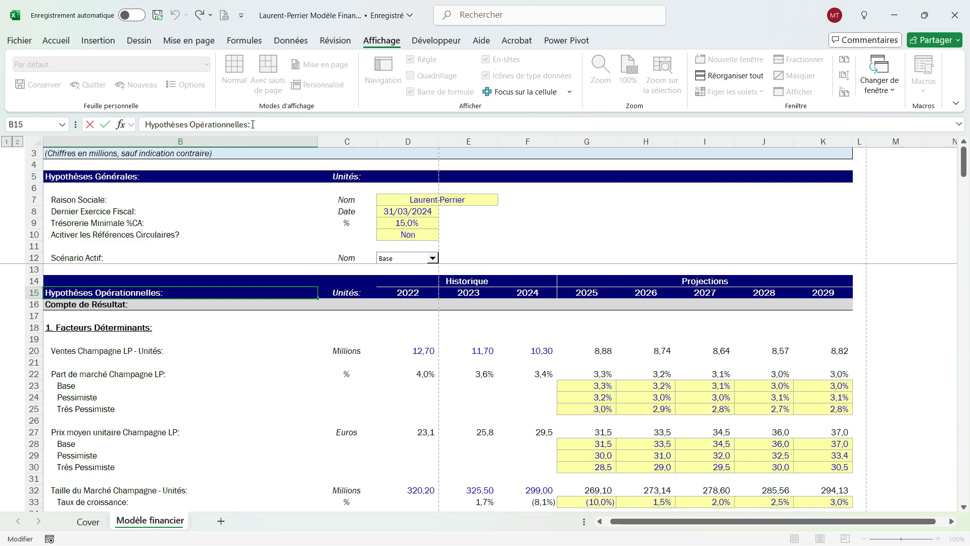
type("(Partie 1)")
key("Home")
Insert several blank rows at row 48, between the Compte de Résultat assumptions and the Bilan heading.
scroll(103, 348, "down", 4)
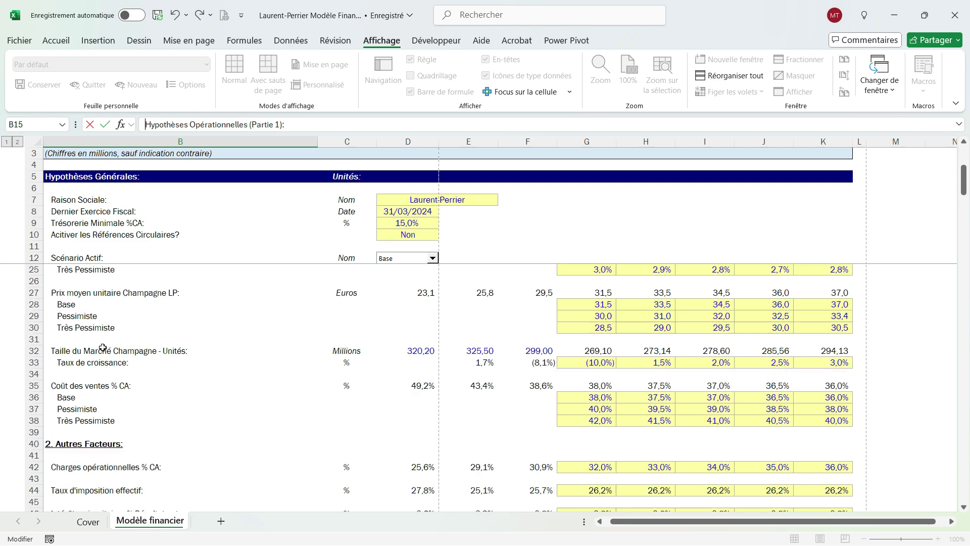
scroll(104, 351, "down", 3)
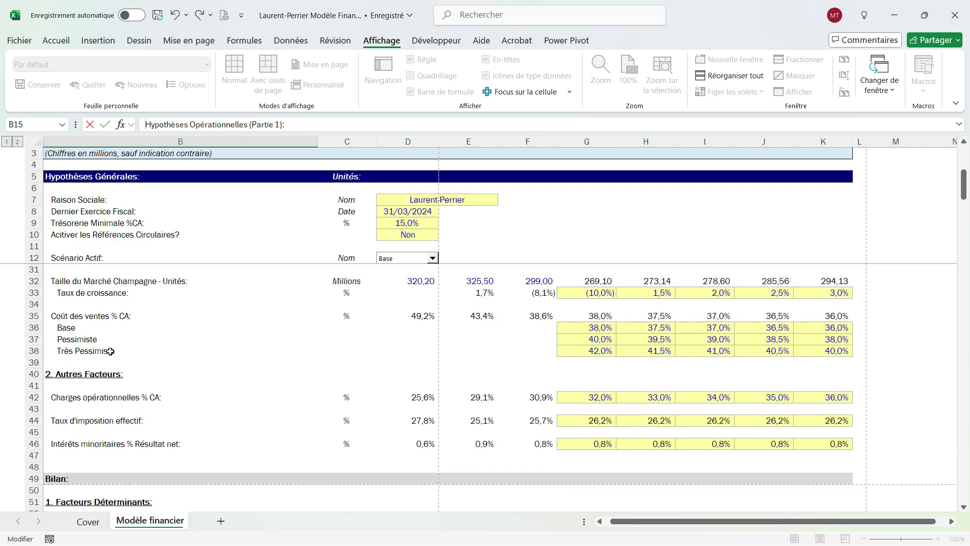
scroll(103, 342, "up", 6)
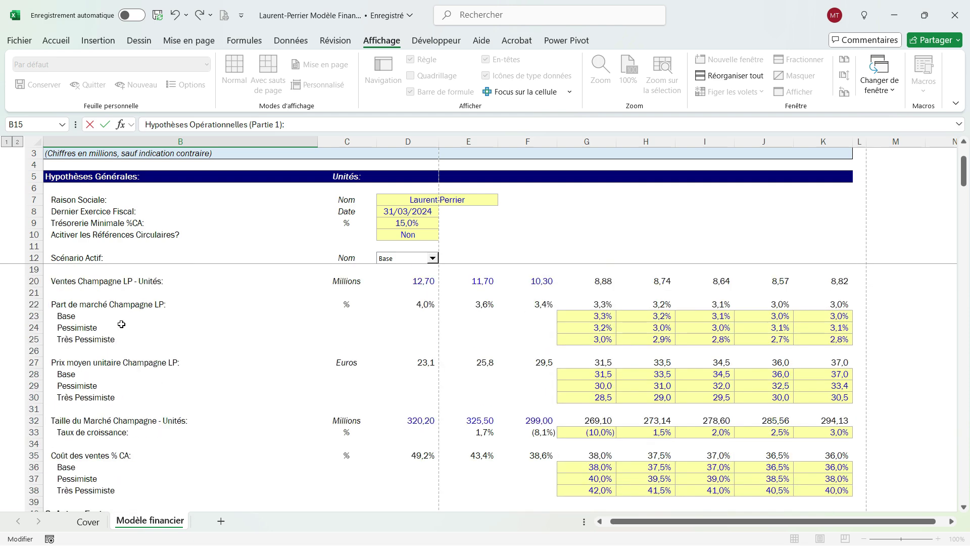
scroll(112, 345, "down", 6)
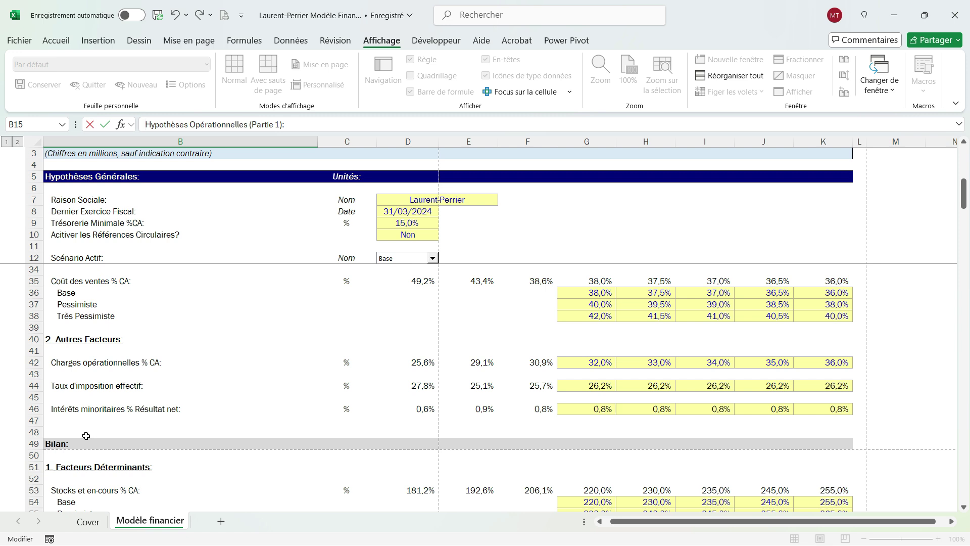
left_click_drag(86, 436, 87, 437)
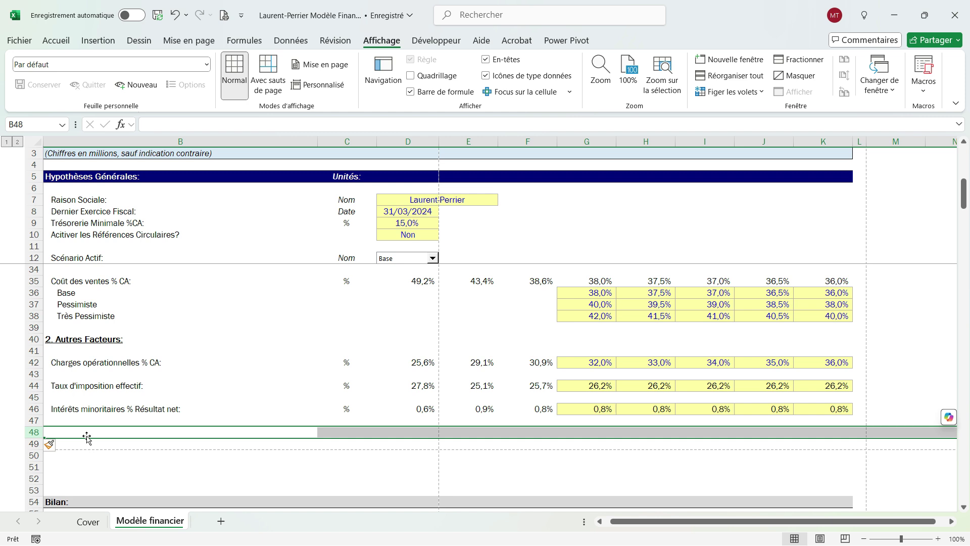
Copy the operating assumptions header B14:K15 into the blank rows above the Bilan heading, starting at B48.
scroll(86, 437, "up", 7)
left_click_drag(69, 292, 801, 291)
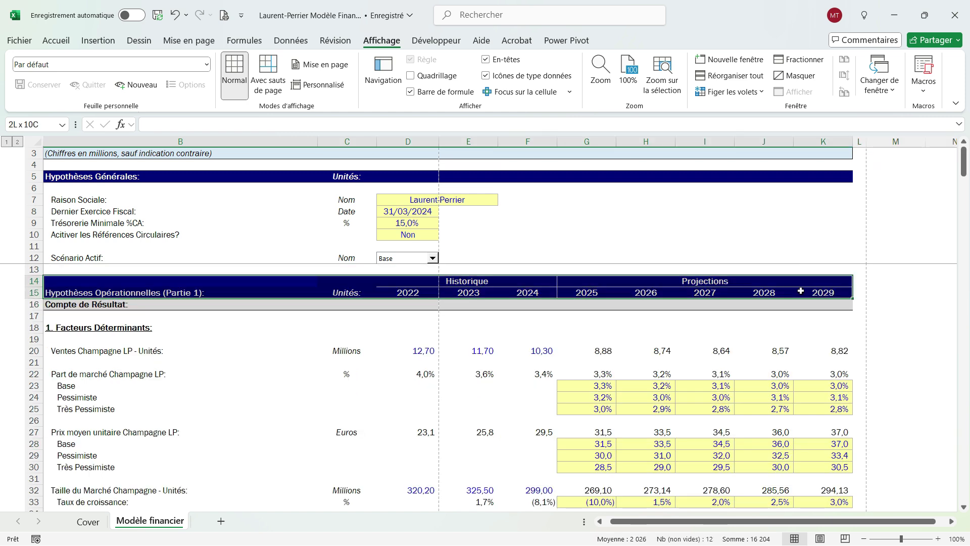
key("ctrl+c")
scroll(84, 386, "down", 5)
scroll(84, 387, "down", 4)
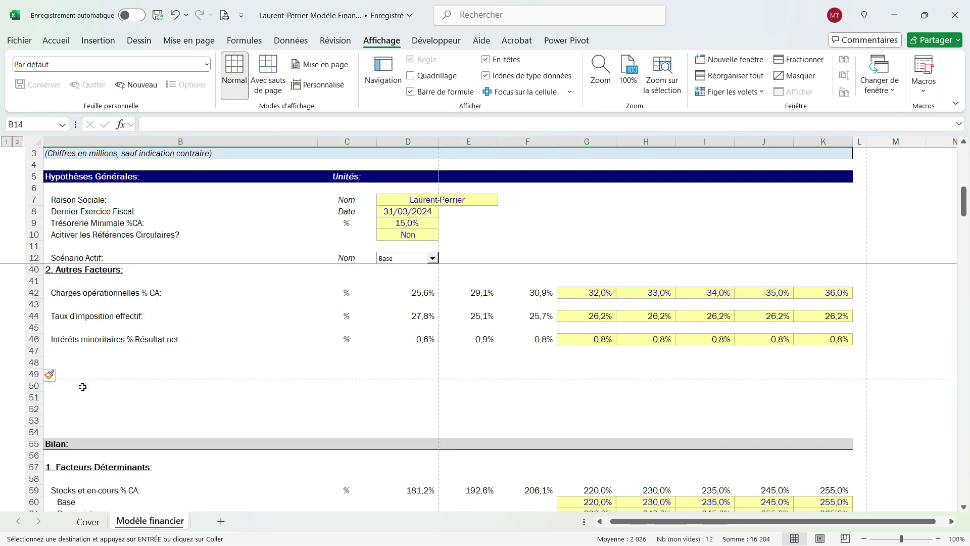
left_click(67, 363)
key("ctrl+v")
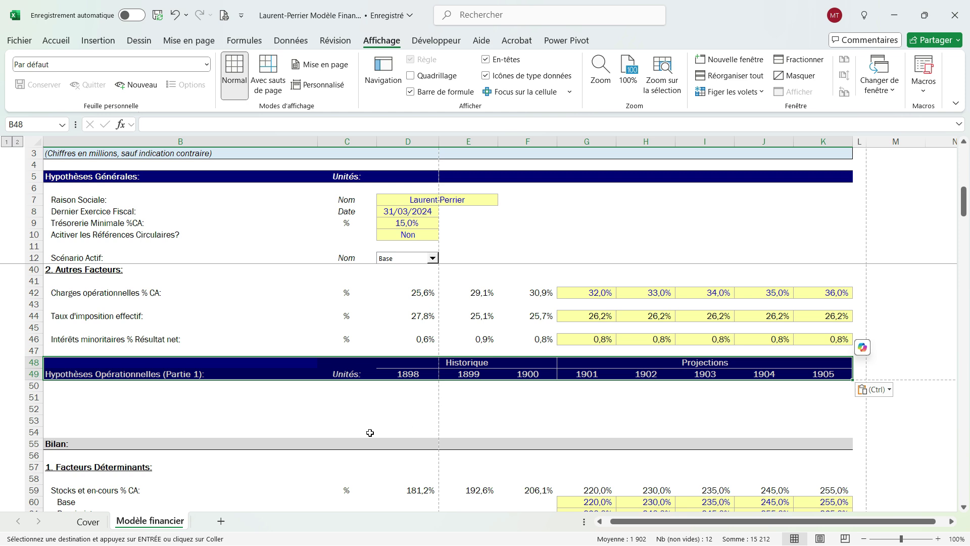
Change the copied heading in B49 to "Hypothèses Opérationnelles (Partie 2):" and delete the blank rows 50–54 beneath it.
left_click(64, 377)
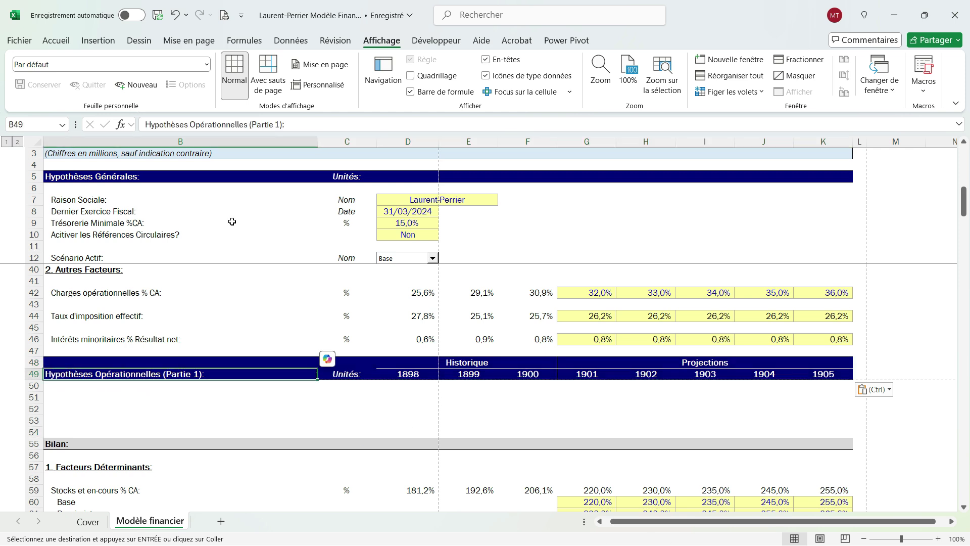
left_click(281, 125)
key("BackSpace")
type("2")
left_click_drag(31, 385, 24, 431)
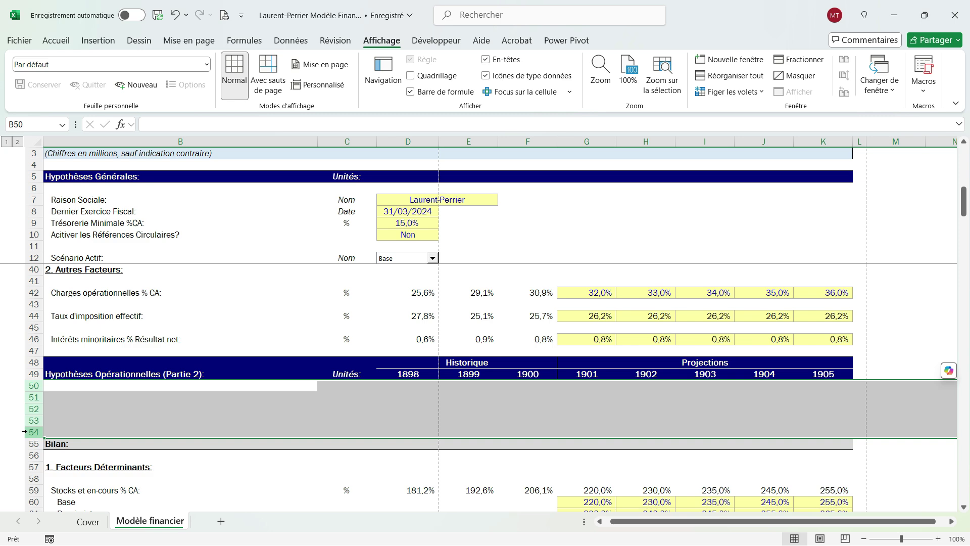
key("ctrl+minus")
Replace the years in the Partie 2 header, D49:K49, with the year cells D109:K109 copied from the Compte de Résultat header.
left_click(413, 375)
left_click_drag(413, 375, 764, 375)
key("Delete")
scroll(445, 405, "down", 6)
scroll(444, 405, "down", 15)
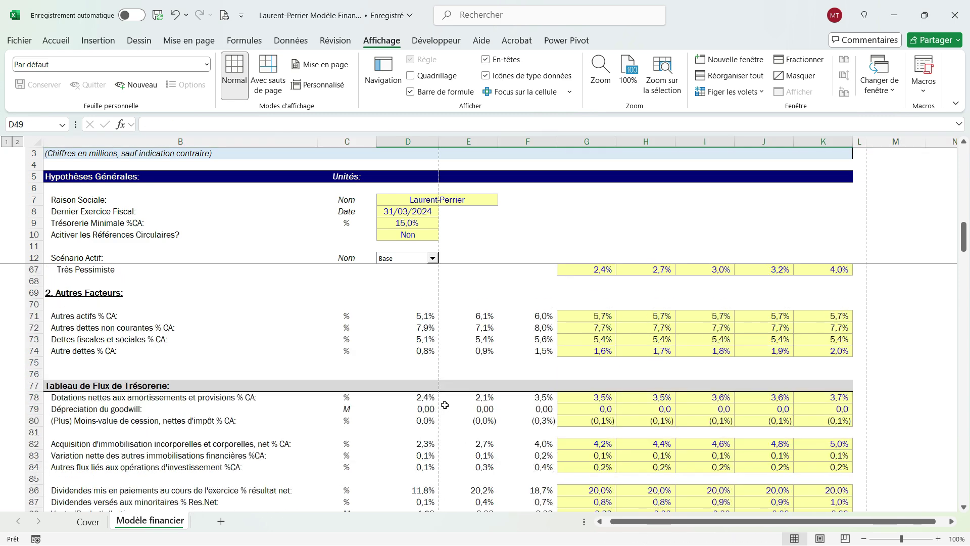
left_click_drag(413, 344, 814, 338)
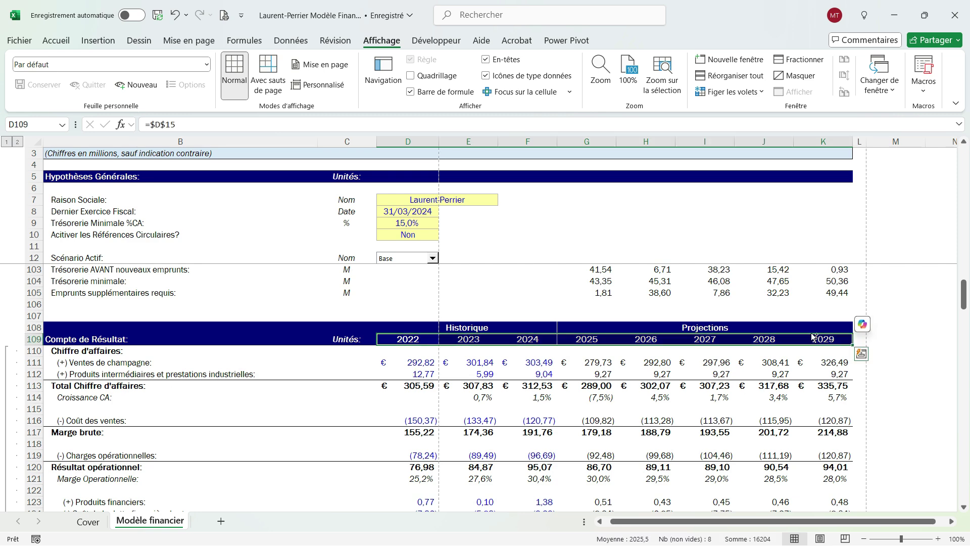
key("ctrl+c")
scroll(412, 445, "up", 20)
left_click(412, 445)
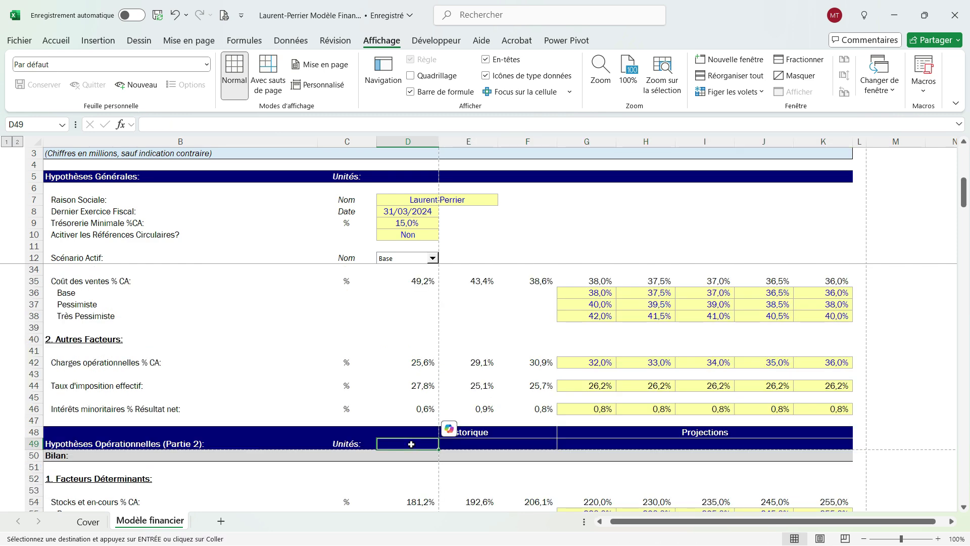
key("ctrl+v")
Delete the empty row 51 between the Bilan heading and "1. Facteurs Déterminants".
scroll(412, 445, "down", 2)
left_click(33, 400)
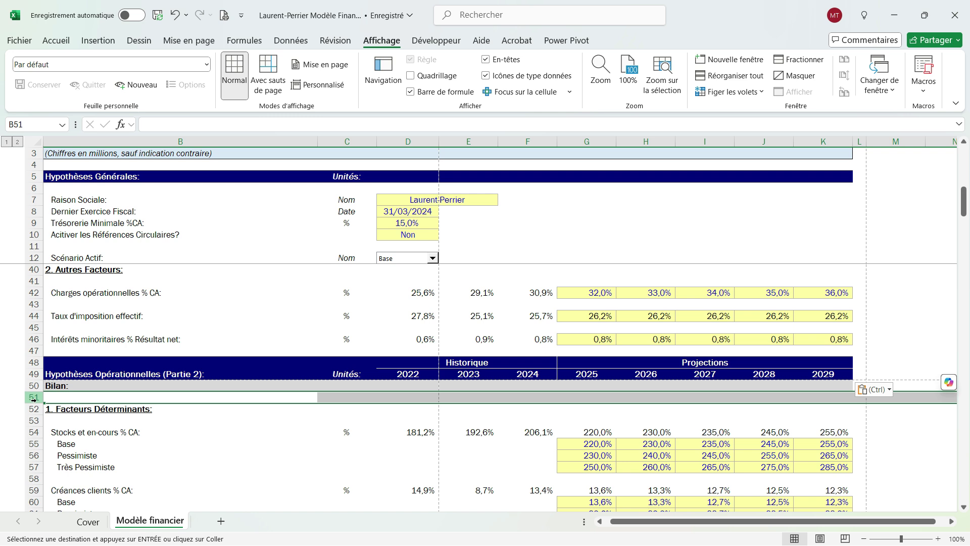
key("Escape")
key("ctrl+minus")
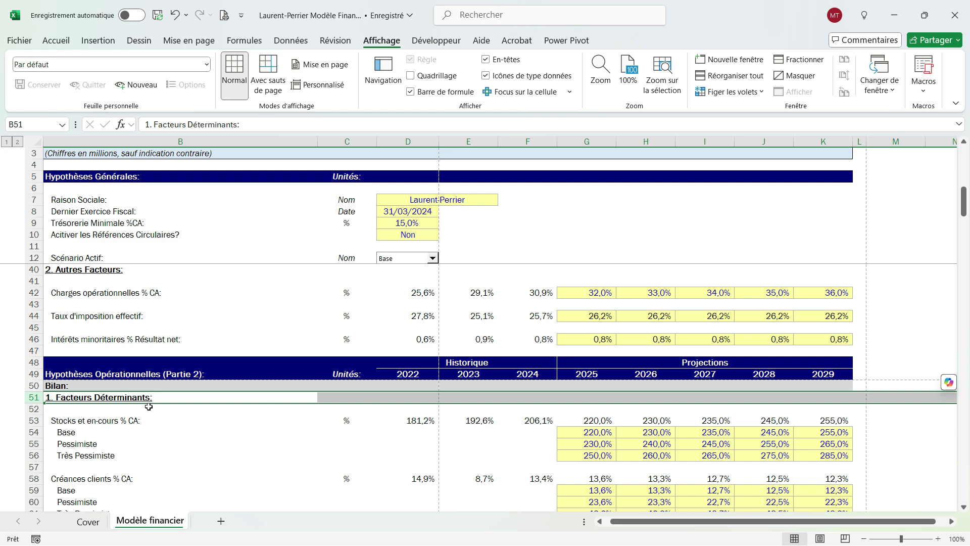
left_click(135, 430)
Examine the extent and content of both operating assumptions sections, Partie 1 and Partie 2.
scroll(134, 412, "down", 2)
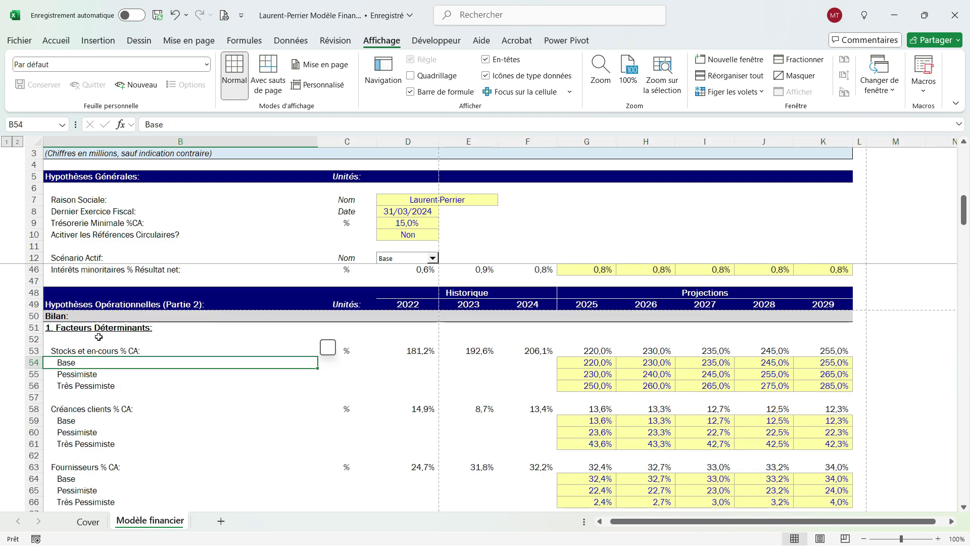
scroll(99, 353, "down", 5)
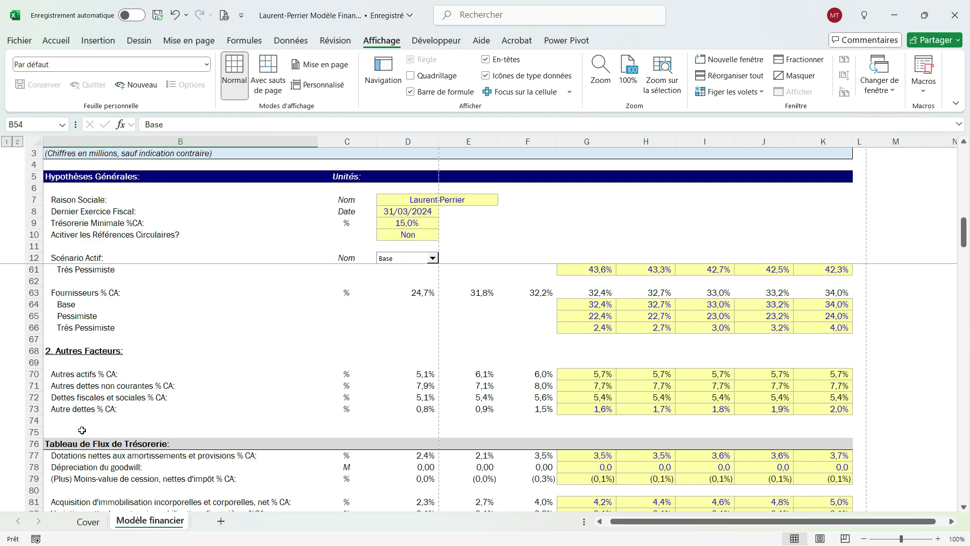
scroll(82, 430, "down", 6)
scroll(81, 430, "up", 3)
scroll(82, 430, "up", 19)
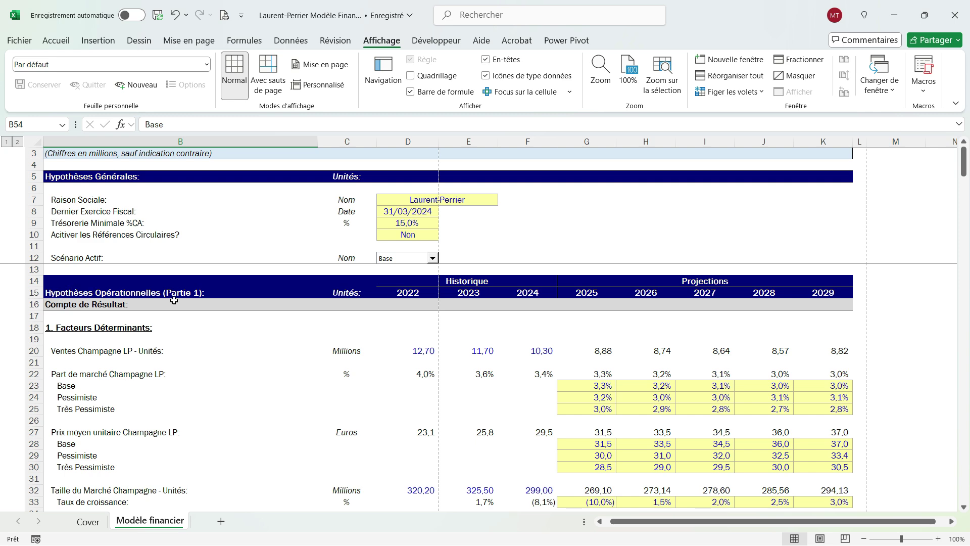
scroll(199, 353, "down", 10)
scroll(184, 348, "up", 10)
In the sheet's page setup, choose landscape orientation (Paysage) and scaling at 100 % of normal size.
left_click(187, 42)
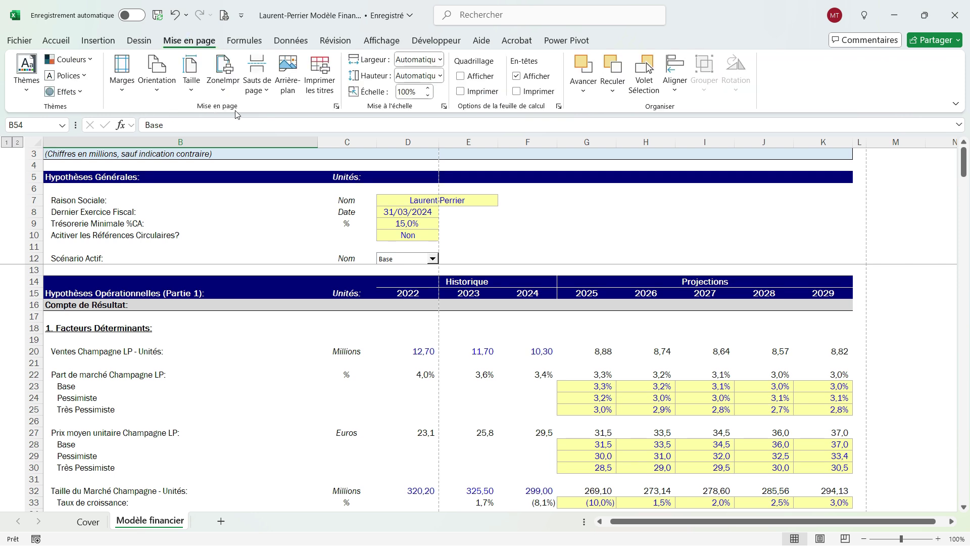
left_click(336, 106)
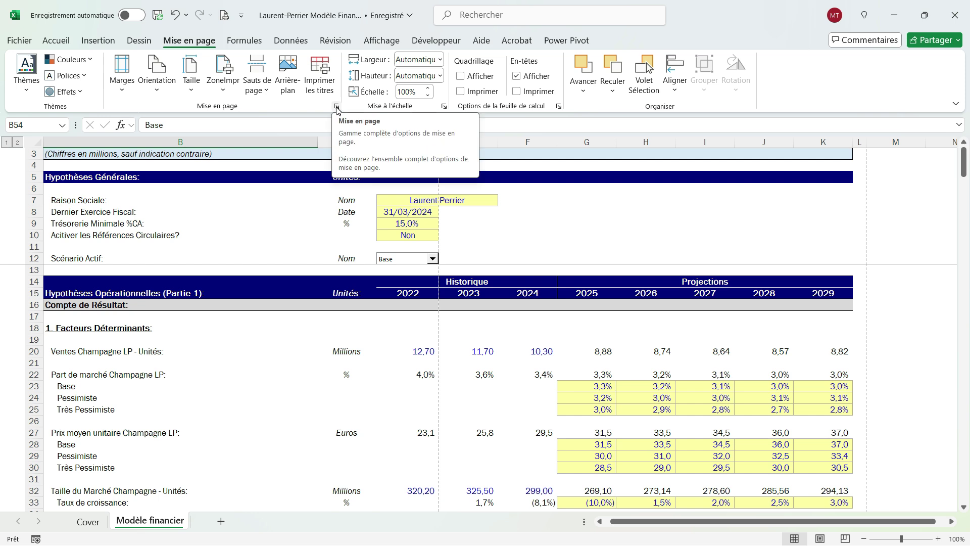
left_click(336, 107)
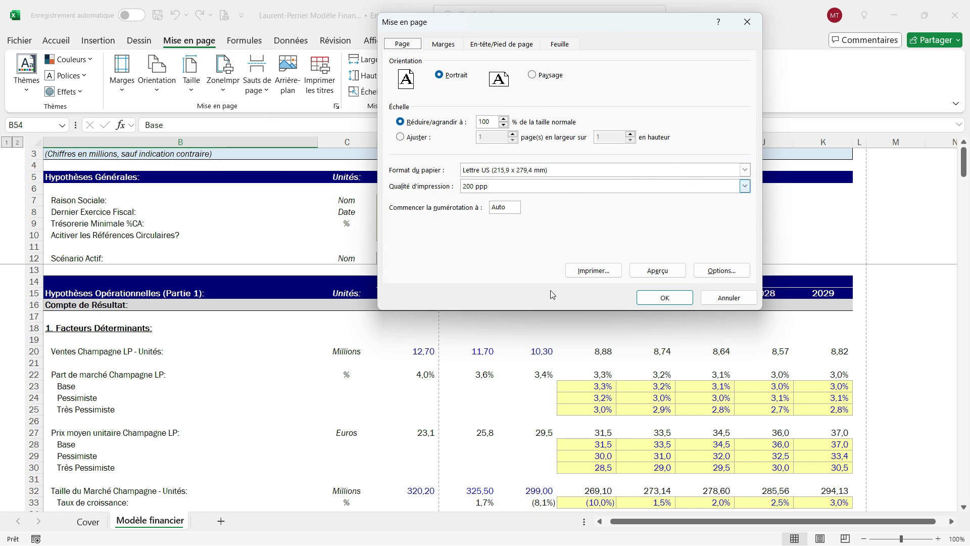
left_click(532, 75)
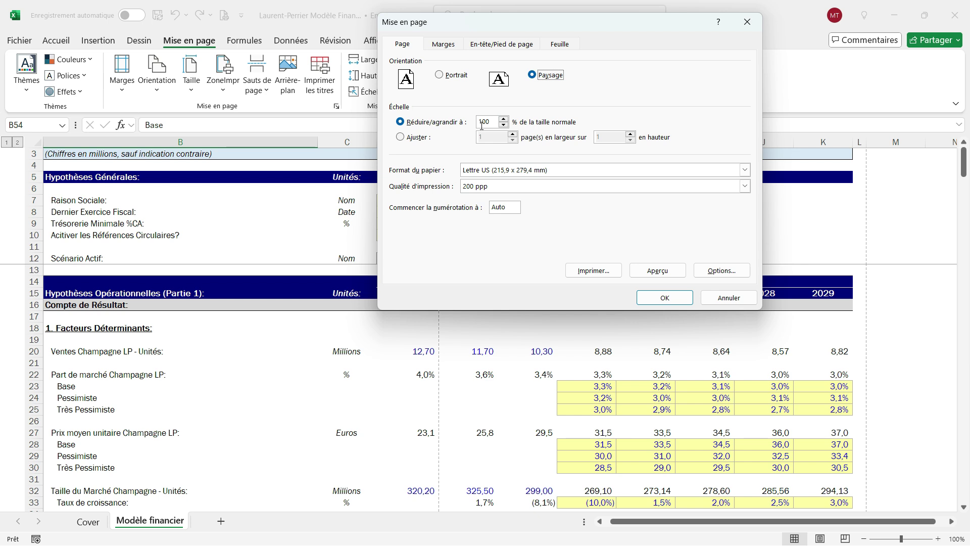
left_click(407, 136)
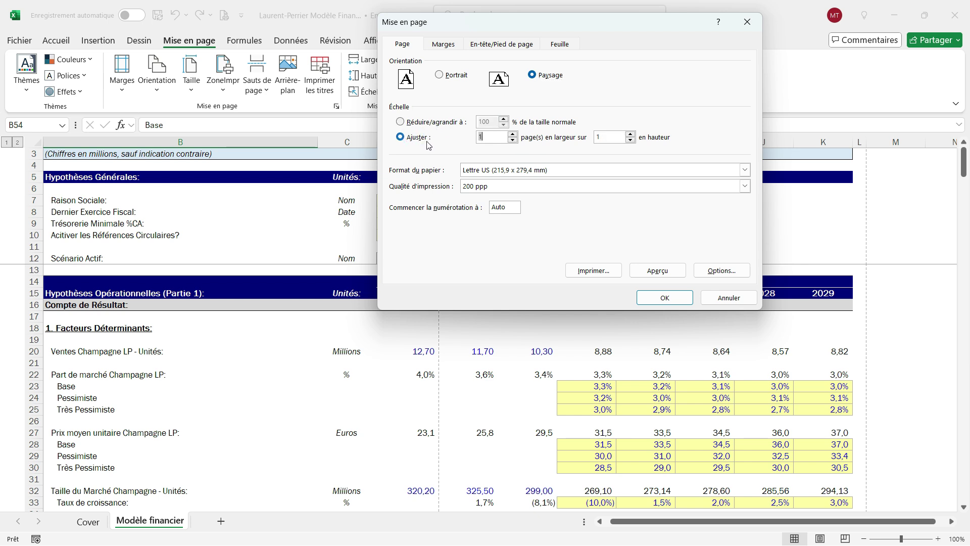
left_click(416, 122)
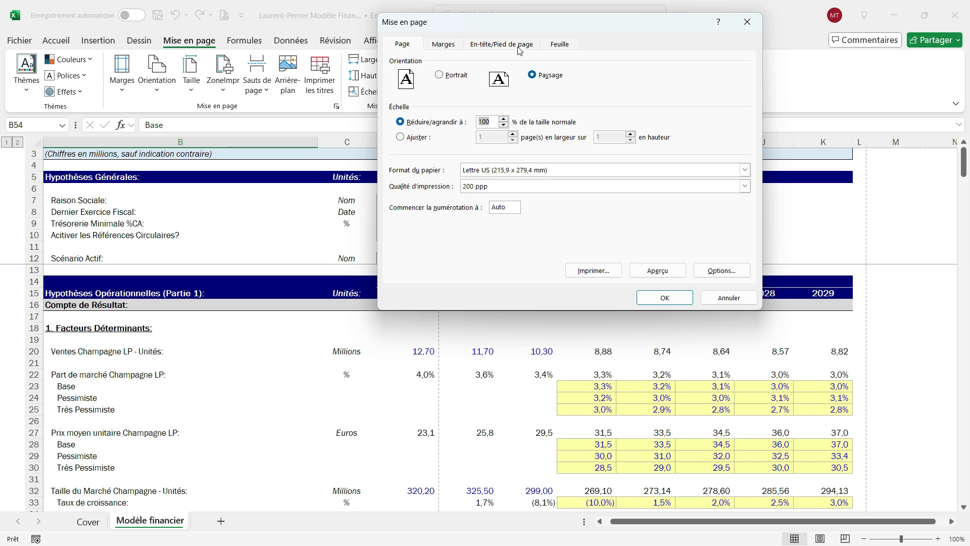
Enter $B$5:$K$47, covering the general assumptions and Hypothèses Opérationnelles (Partie 1), as the first print area range.
left_click(561, 44)
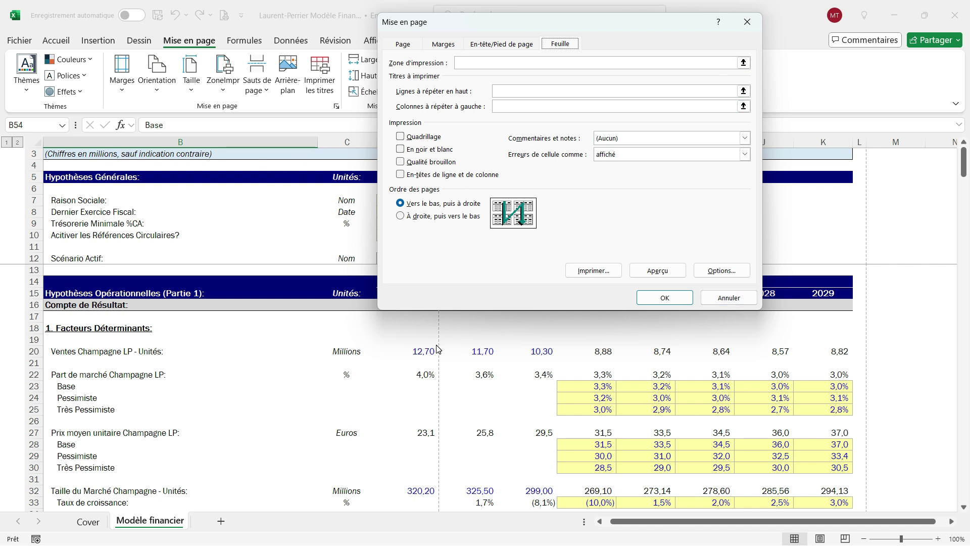
left_click(743, 63)
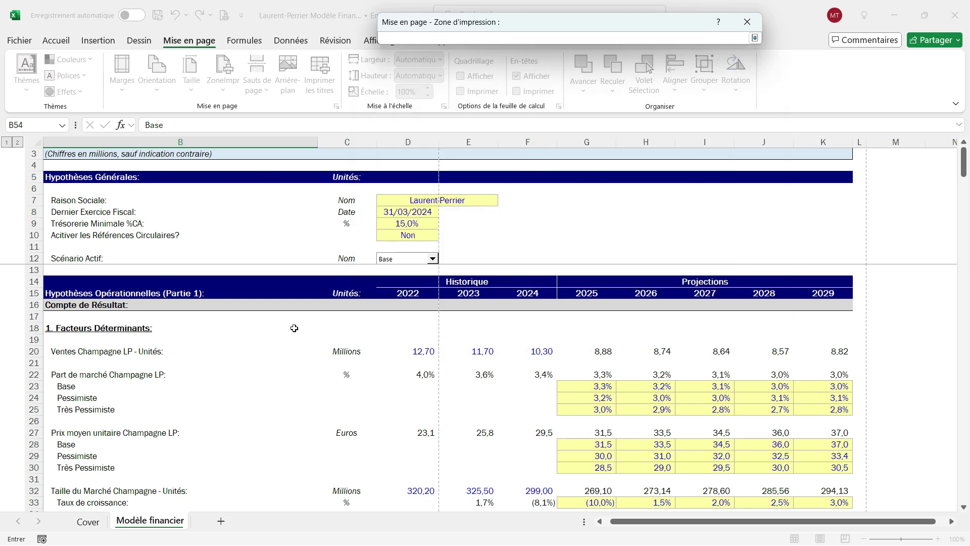
left_click(51, 177)
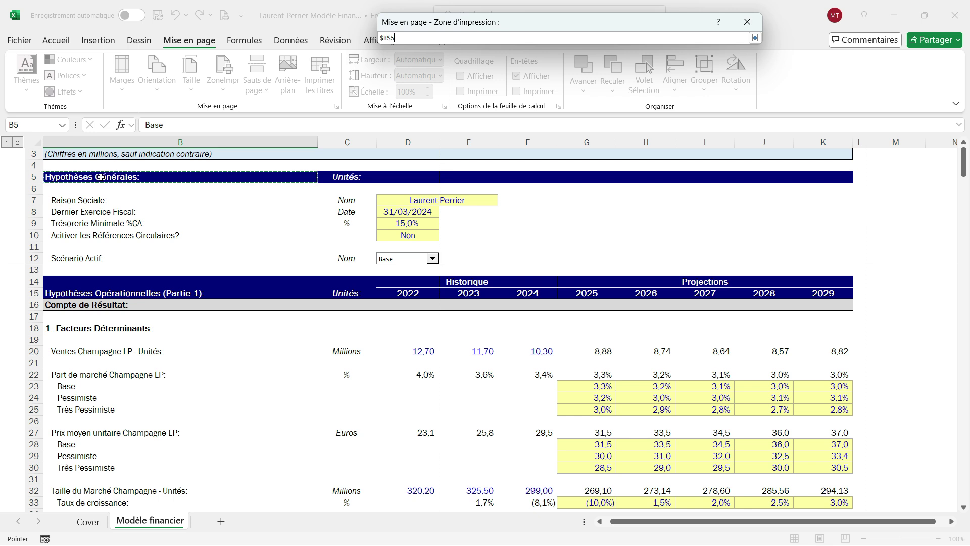
key("shift+Right")
key("shift+Right")
key("shift+Right")
key("shift+Right")
key("shift+Right")
key("shift+Right")
key("shift+Right")
key("shift+Right")
key("shift+Right")
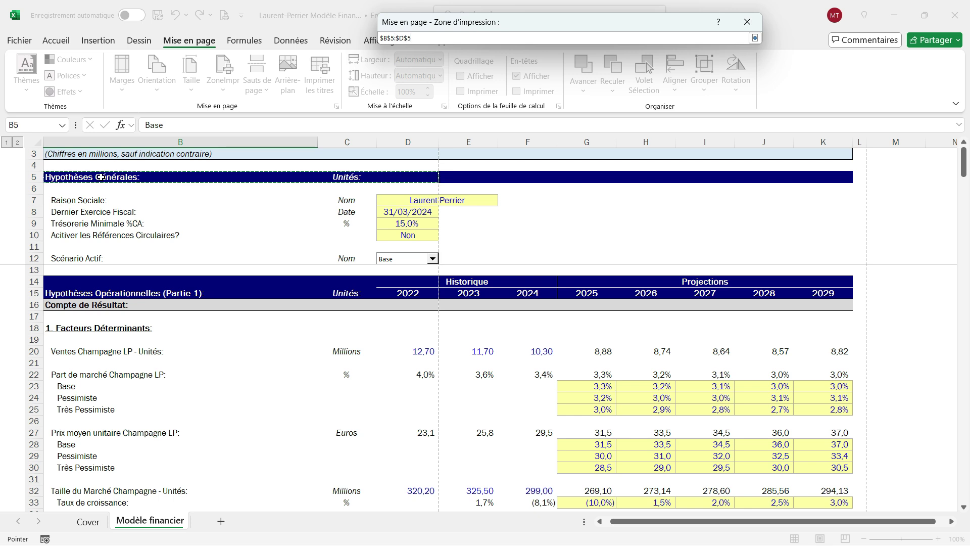
key("shift+Down")
key("shift+Down")
key("shift+Down")
key("shift+Down")
key("shift+Down")
key("shift+Down")
key("shift+Down")
key("shift+Down")
key("shift+Down")
key("shift+Down")
key("shift+Down")
key("shift+Down")
key("shift+Down")
key("shift+Down")
key("shift+Down")
key("shift+Down")
key("shift+Down")
key("shift+Down")
key("shift+Down")
key("shift+Down")
key("shift+Down")
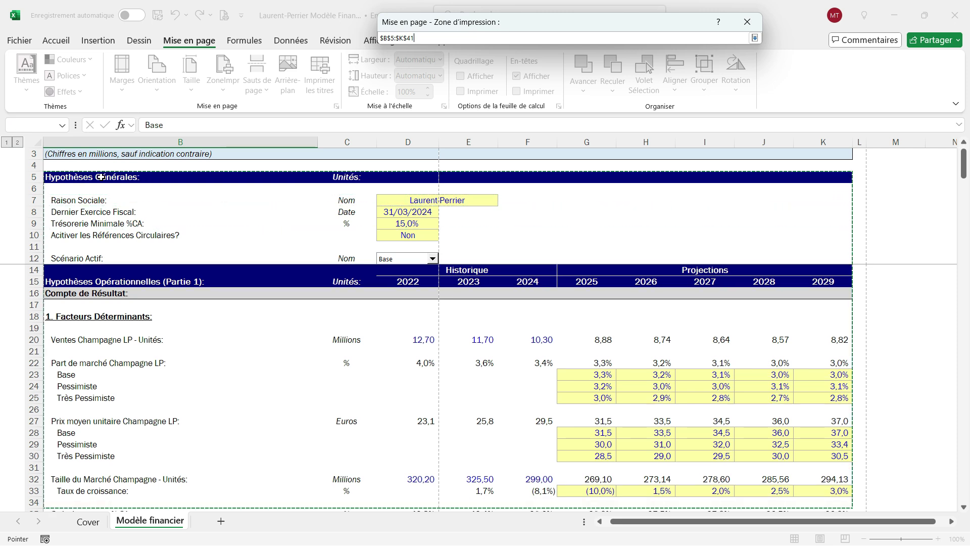
key("shift+Down")
key("shift+Down")
key("shift+Down")
key("shift+Down")
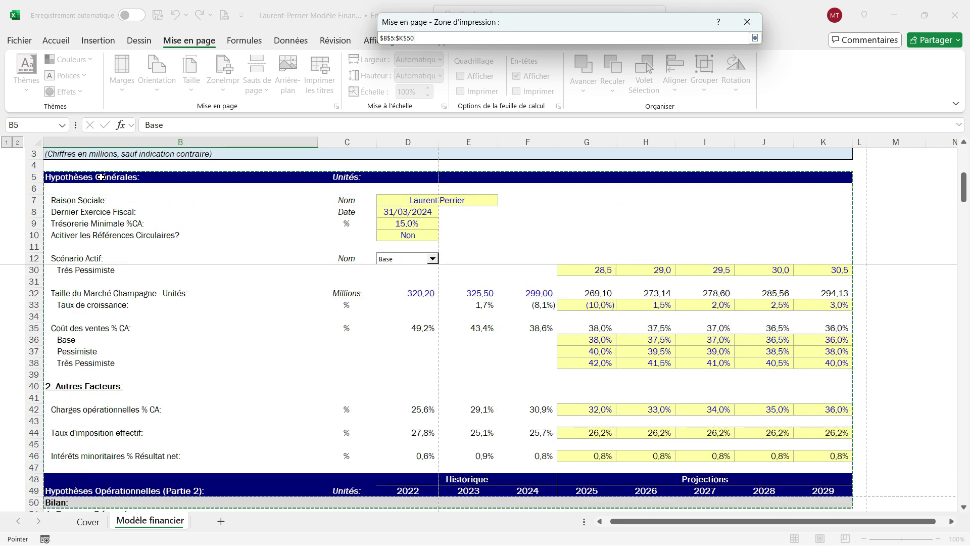
key("shift+Up")
key("shift+Up")
key("shift+Up")
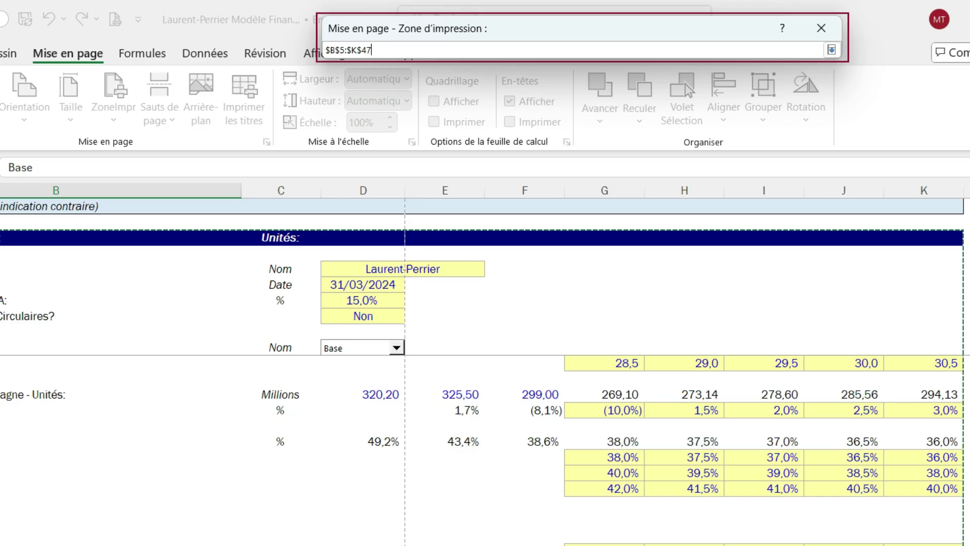
Add $B$48:$K$105, covering Hypothèses Opérationnelles (Partie 2), as the second print area range.
type(";")
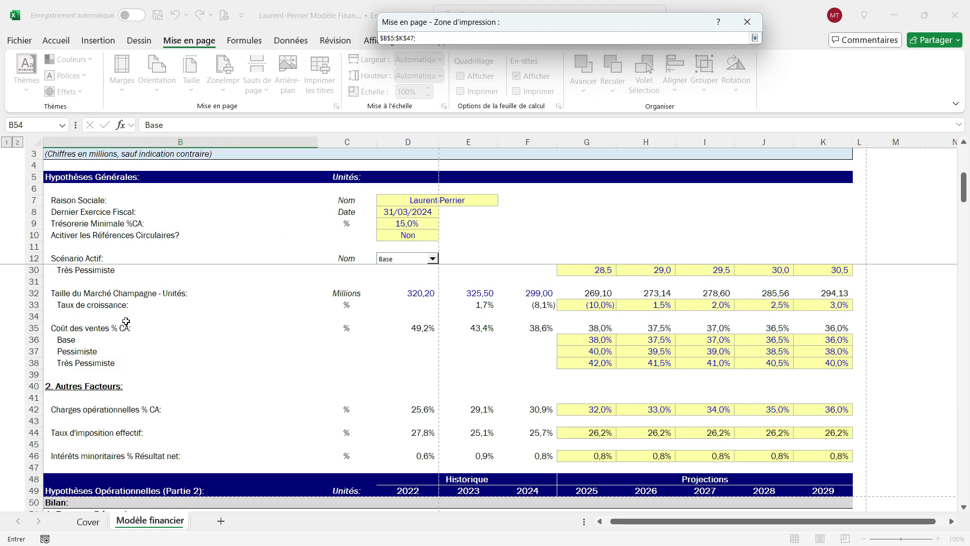
scroll(81, 535, "down", 8)
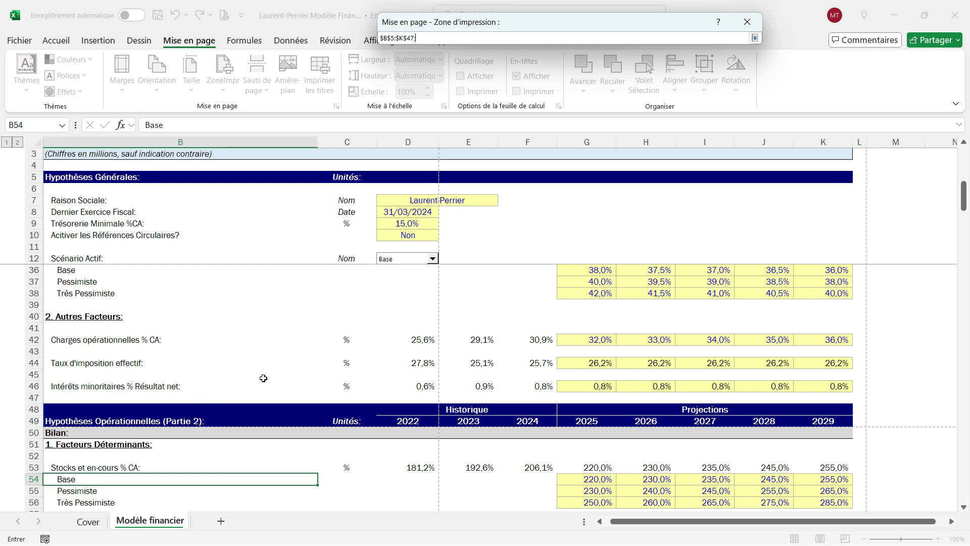
left_click(56, 410)
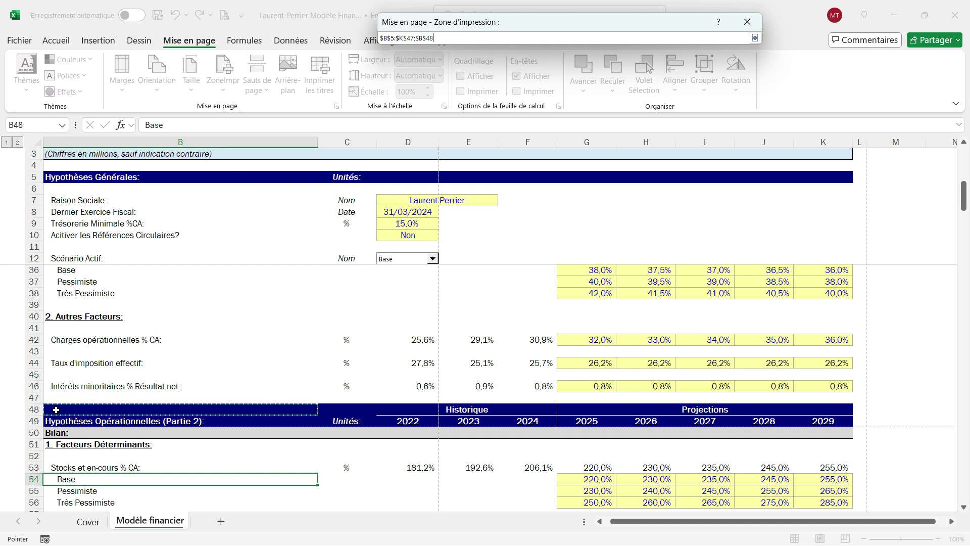
key("shift+Right")
key("shift+Right")
key("shift+Right")
key("shift+Right")
key("shift+Right")
key("shift+Right")
key("shift+Right")
key("shift+Down")
key("shift+Down")
key("shift+Down")
key("shift+Down")
key("shift+Down")
key("shift+Down")
key("shift+Down")
key("shift+Down")
key("shift+Down")
key("shift+Down")
key("shift+Down")
key("shift+Down")
key("shift+Down")
key("shift+Down")
key("shift+Down")
key("shift+Down")
key("shift+Down")
key("shift+Down")
key("shift+Down")
key("shift+Down")
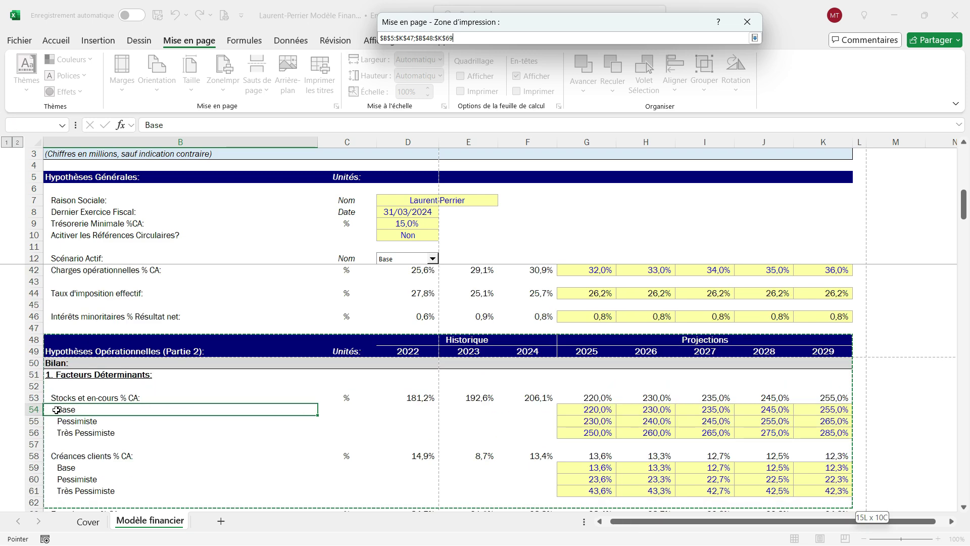
key("shift+Down")
key("shift+Down")
key("shift+Down")
key("shift+Down")
key("shift+Down")
key("shift+Down")
key("shift+Down")
key("shift+Down")
key("shift+Down")
key("shift+Down")
key("shift+Down")
key("shift+Down")
key("shift+Down")
key("shift+Down")
key("shift+Down")
key("shift+Down")
key("shift+Down")
key("shift+Down")
key("shift+Down")
key("shift+Down")
key("shift+Down")
key("shift+Down")
key("shift+Down")
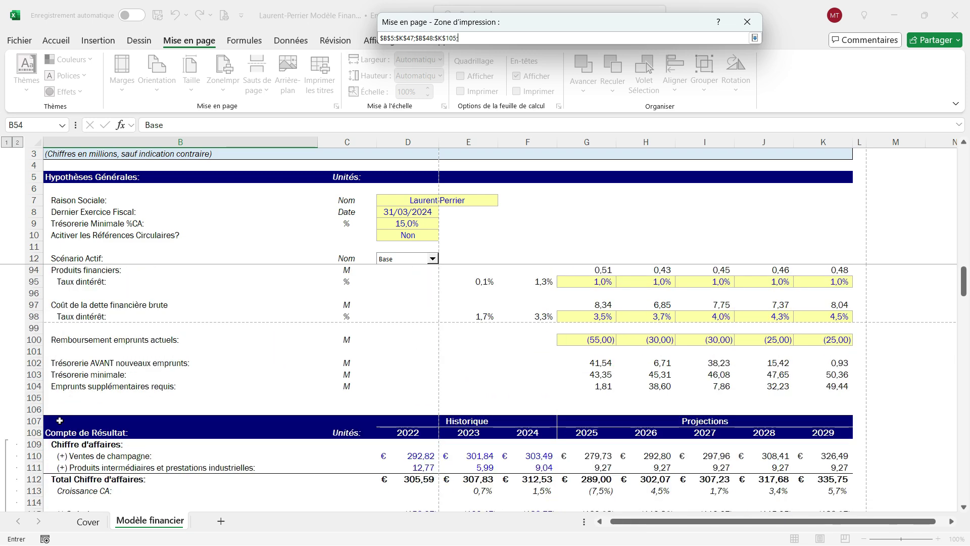
Add $B$107:$K$132, covering the Compte de Résultat section, as the third print area range.
type(";")
left_click_drag(59, 420, 525, 508)
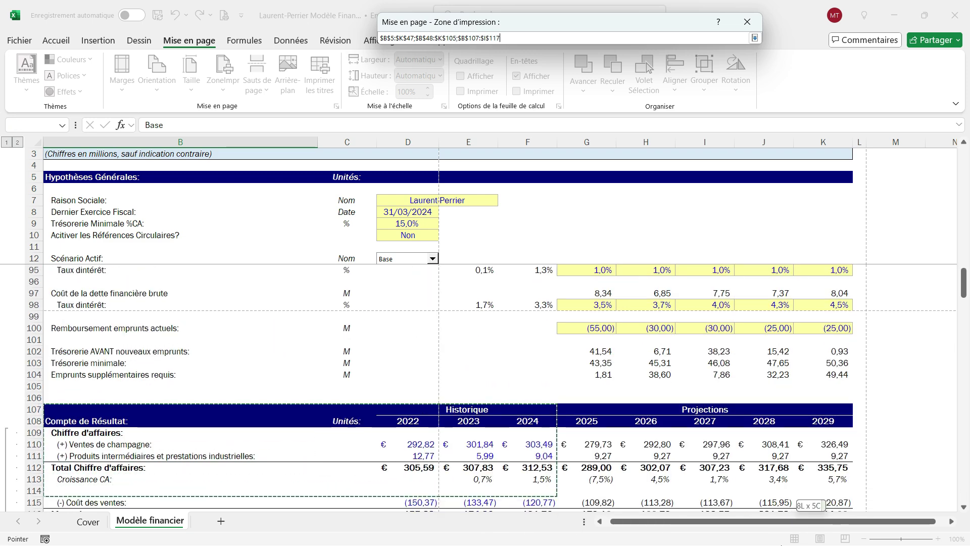
left_click_drag(780, 543, 822, 396)
Add $B$134:$K$172, covering the Bilan section down to the balance check, as the fourth print area range.
type(";")
scroll(225, 359, "down", 2)
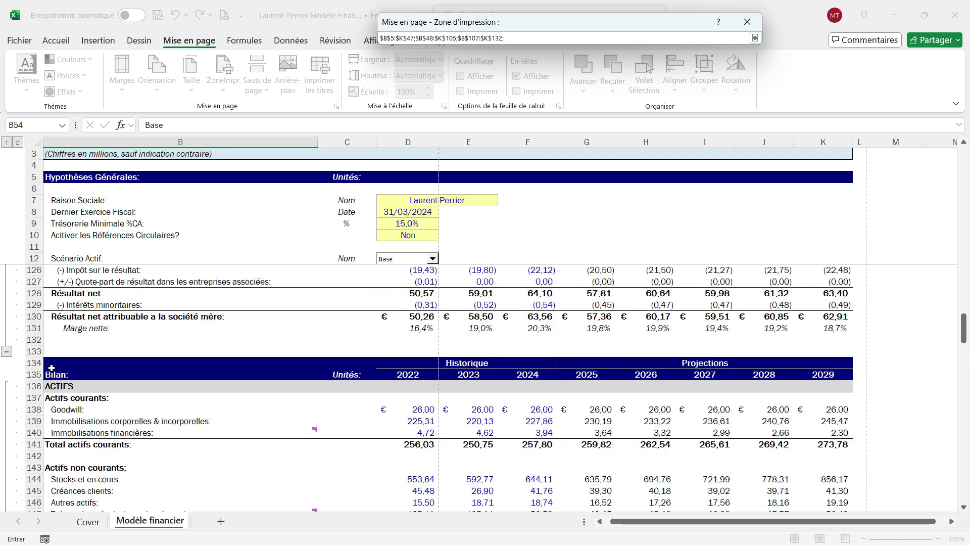
left_click(45, 364)
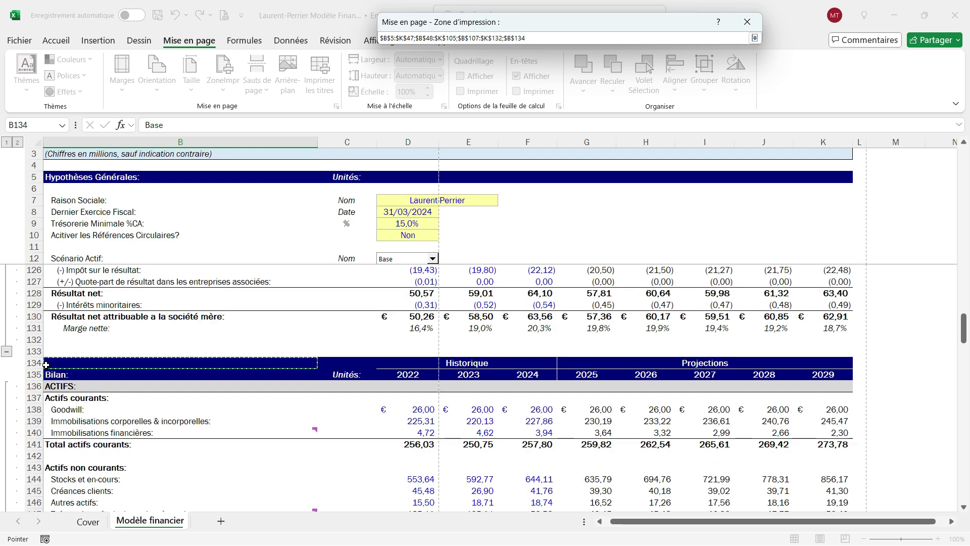
key("shift+Right")
key("shift+Right")
key("shift+Right")
key("shift+Right")
key("shift+Right")
key("shift+Right")
key("shift+Right")
key("shift+Right")
key("shift+Right")
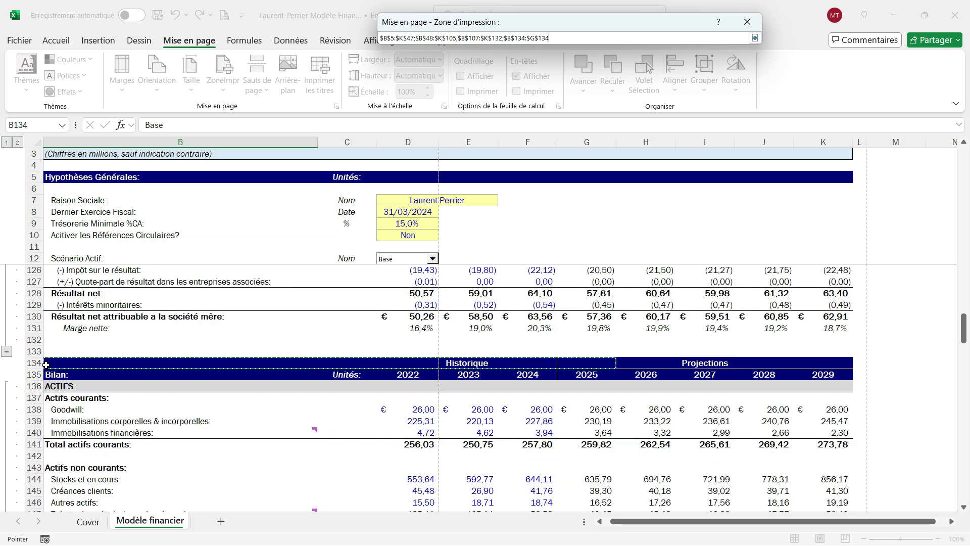
key("shift+Down")
key("shift+Down")
key("shift+Down")
key("shift+Down")
key("shift+Down")
key("shift+Down")
key("shift+Down")
key("shift+Down")
key("shift+Down")
key("shift+Down")
key("shift+Down")
key("shift+Down")
key("shift+Down")
key("shift+Down")
key("shift+Down")
key("shift+Down")
key("shift+Down")
key("shift+Down")
key("shift+Down")
key("shift+Down")
key("shift+Down")
key("shift+Down")
key("shift+Down")
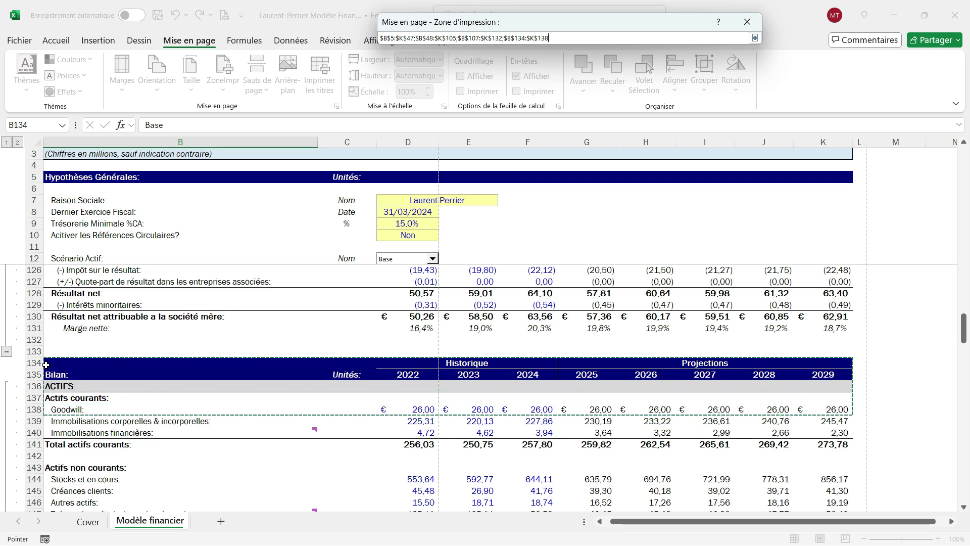
key("shift+Down")
key("shift+Down")
key("shift+Down")
key("shift+Down")
key("shift+Down")
key("shift+Down")
key("shift+Down")
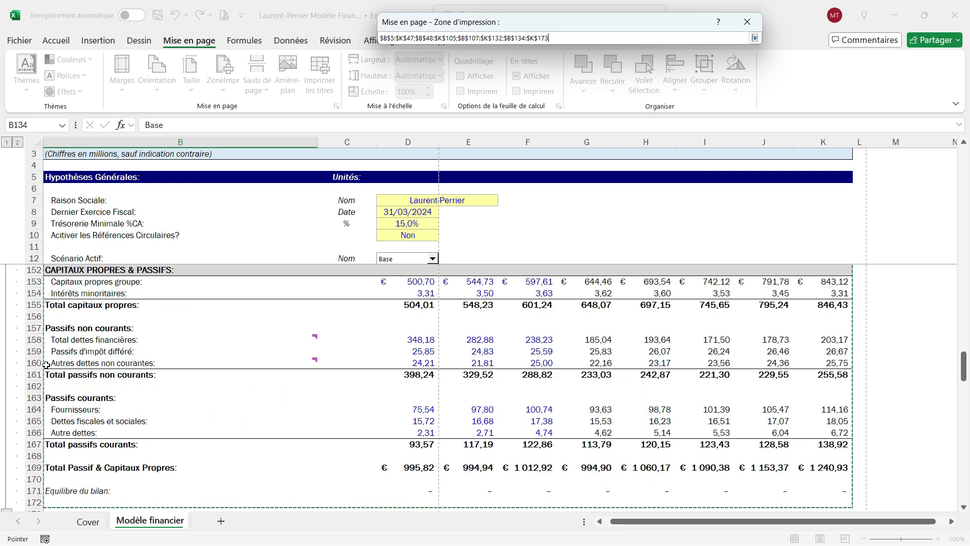
scroll(46, 364, "down", 1)
key("shift+Up")
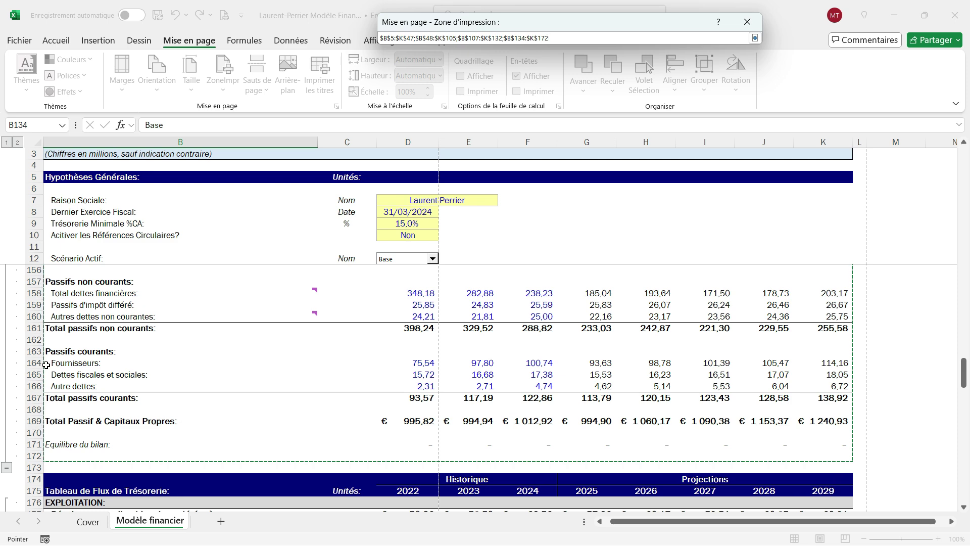
Add $B$174:$K$211, covering the Tableau de Flux de Trésorerie section, as the fifth print area range.
type(";")
scroll(53, 374, "down", 3)
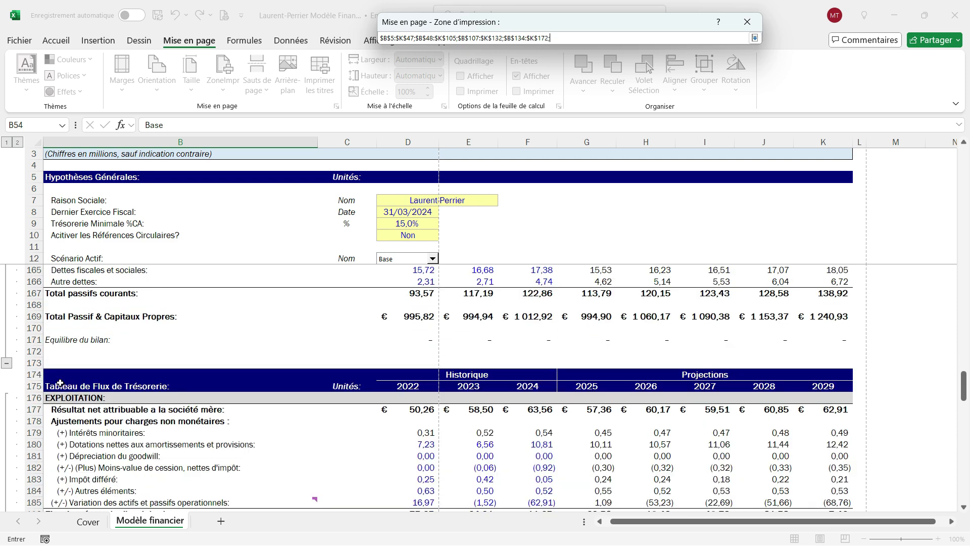
left_click(56, 374)
scroll(55, 375, "down", 9)
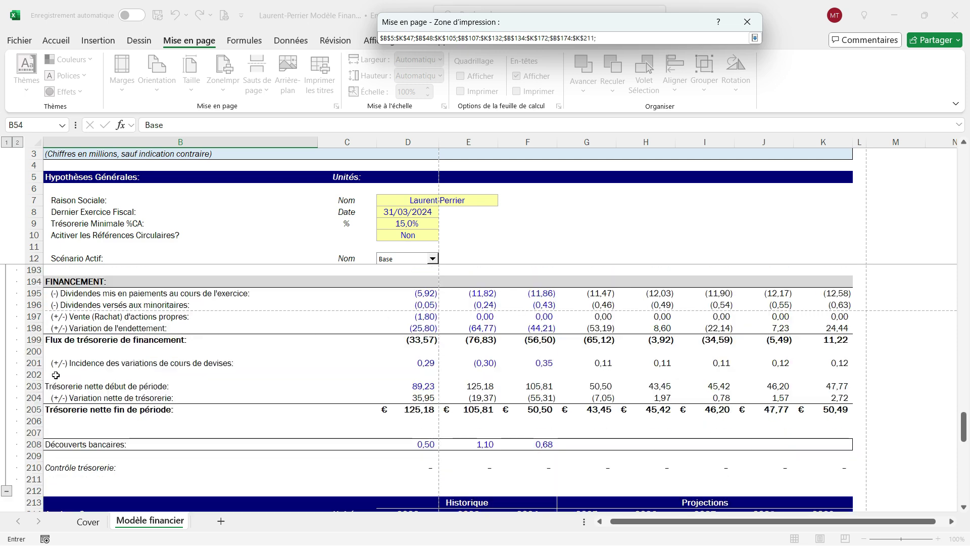
Add $B$213:$K$246, covering Analyse Covenants and Graphiques, as the last print area range and apply the page setup.
scroll(56, 375, "down", 6)
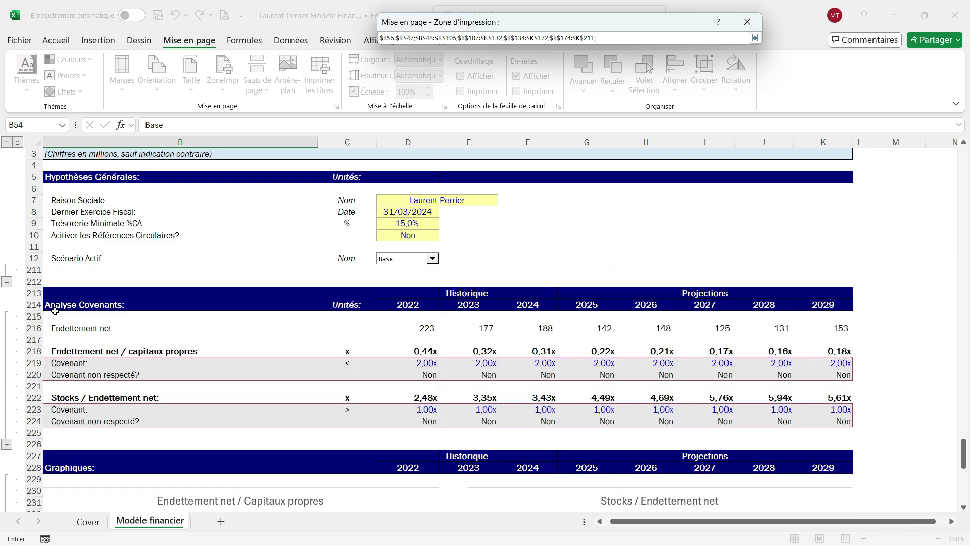
left_click(55, 289)
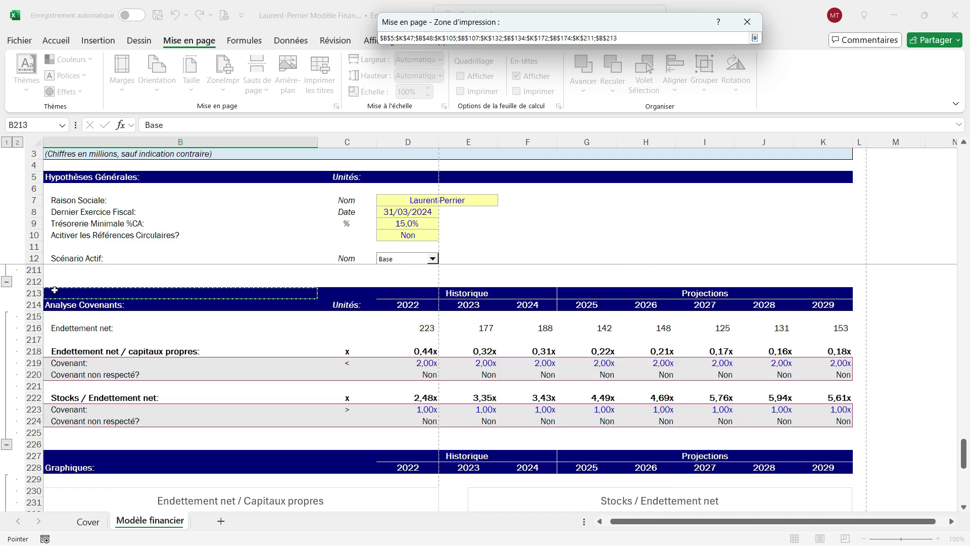
key("shift+Right")
key("shift+Right")
key("shift+Right")
key("shift+Right")
key("shift+Right")
key("shift+Right")
key("shift+Right")
key("shift+Right")
key("shift+Right")
key("shift+Down")
key("shift+Down")
key("shift+Down")
key("shift+Down")
key("shift+Down")
key("shift+Down")
key("shift+Down")
key("shift+Down")
key("shift+Down")
key("shift+Down")
key("shift+Down")
key("shift+Down")
key("shift+Down")
key("shift+Down")
key("shift+Down")
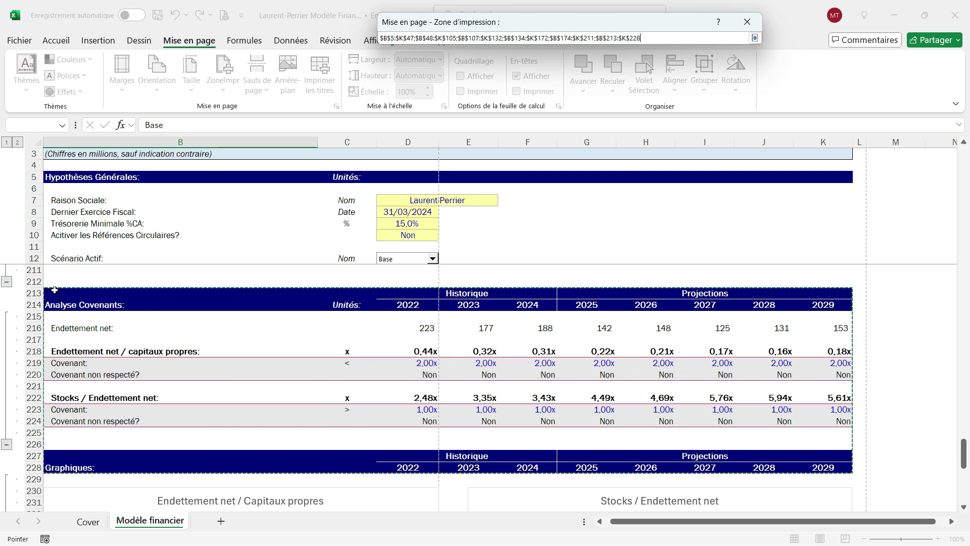
key("shift+Down")
key("shift+Down")
key("shift+Down")
key("shift+Down")
key("shift+Down")
key("shift+Down")
key("shift+Down")
key("shift+Down")
key("shift+Down")
key("shift+Down")
key("shift+Down")
key("shift+Down")
key("shift+Down")
key("shift+Down")
key("shift+Down")
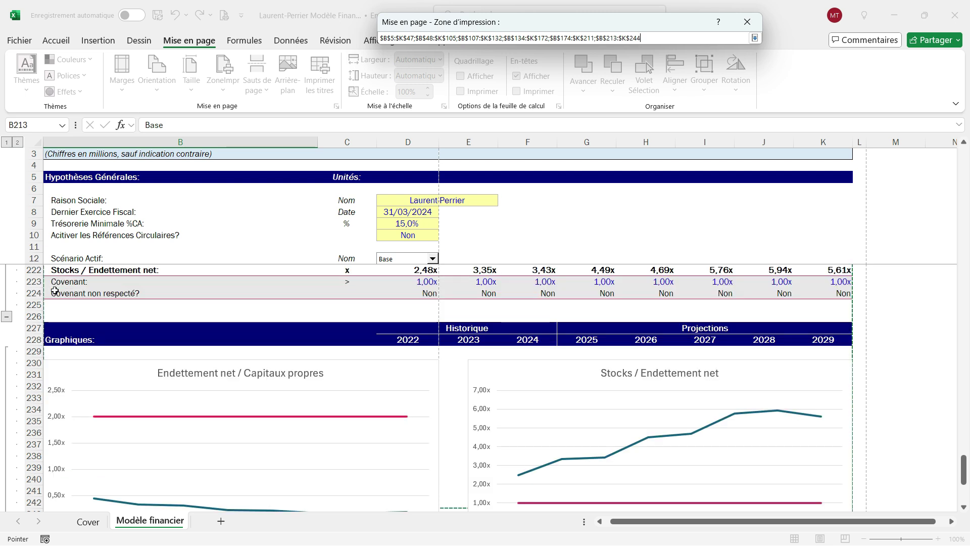
key("shift+Down")
key("shift+Down")
key("shift+Down")
key("shift+Down")
key("shift+Up")
key("shift+Up")
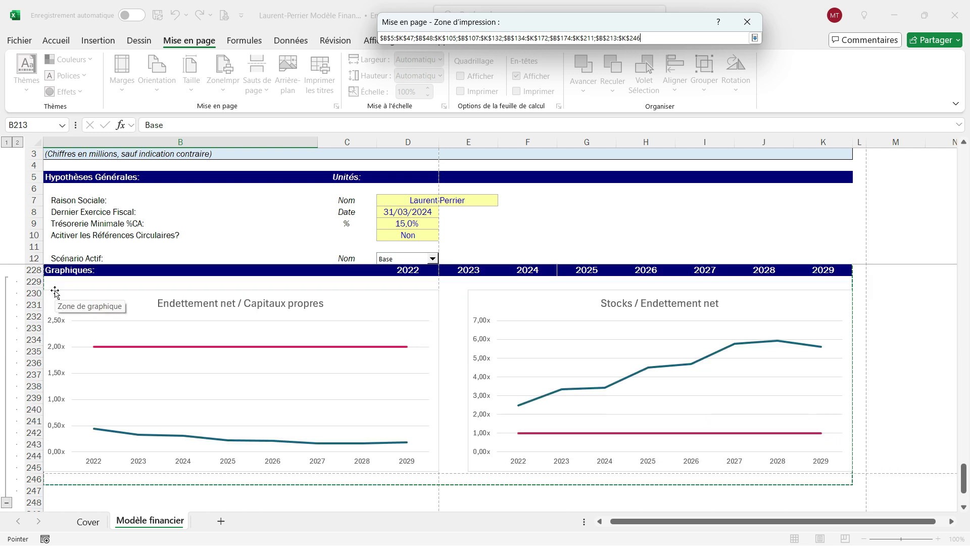
scroll(251, 284, "down", 3)
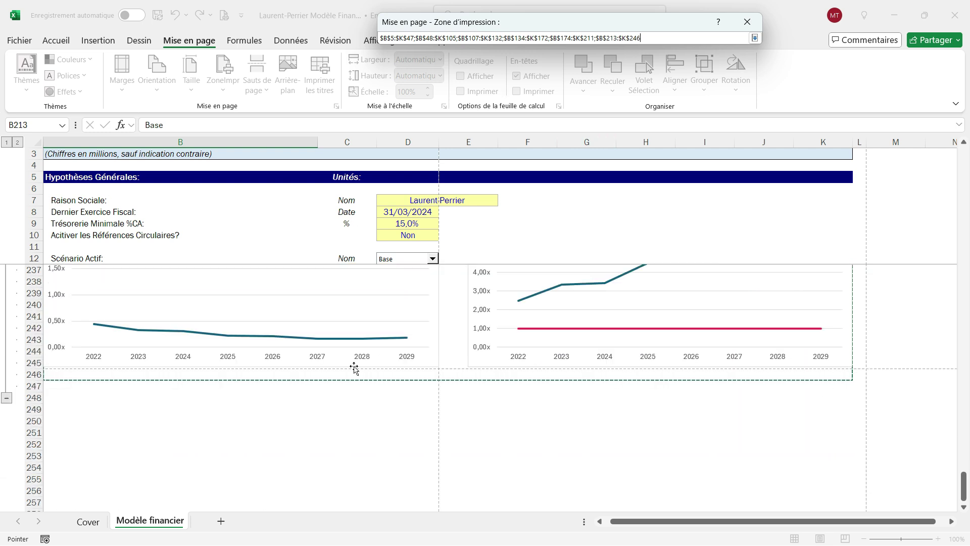
scroll(353, 368, "up", 9)
key("Return")
left_click(667, 299)
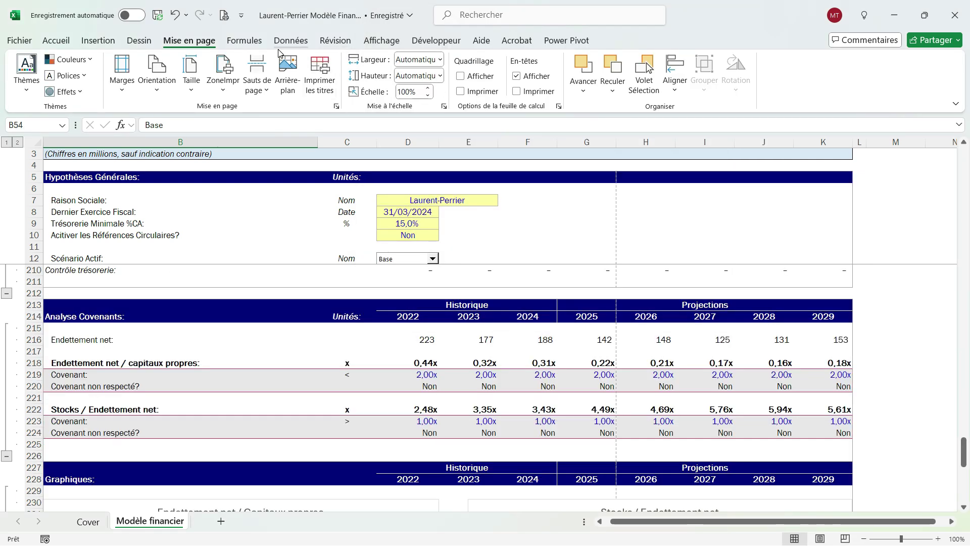
Switch the sheet to page break preview and examine how the assumptions sections are split across pages.
left_click(384, 42)
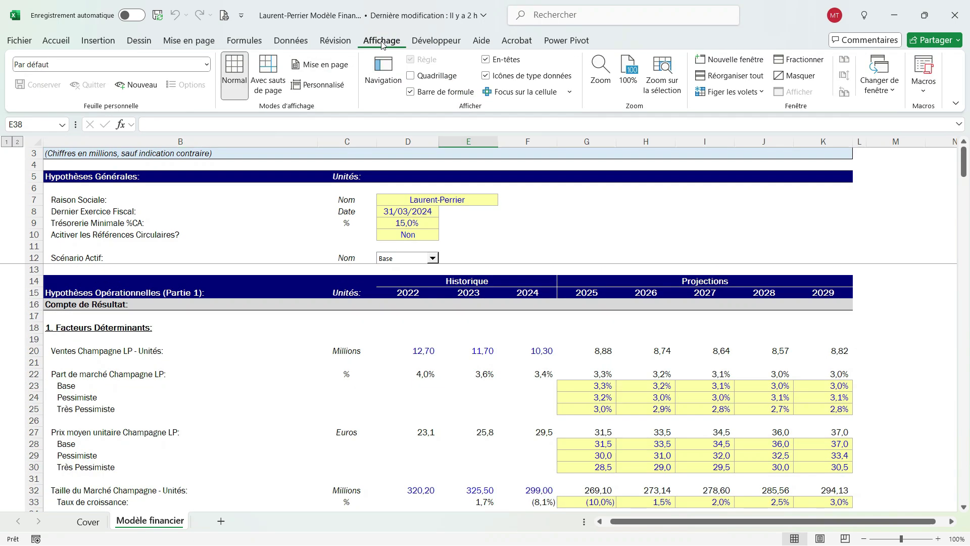
left_click(276, 69)
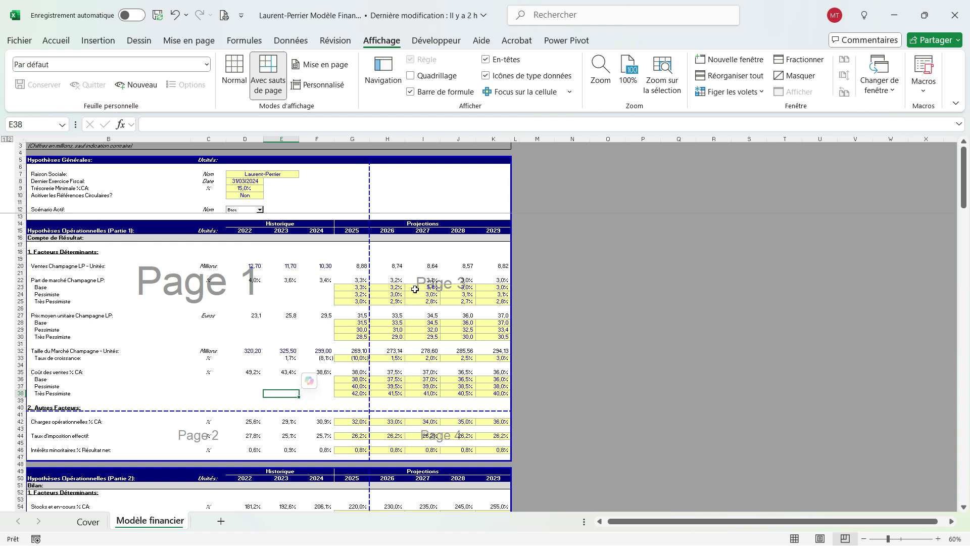
scroll(407, 299, "down", 9)
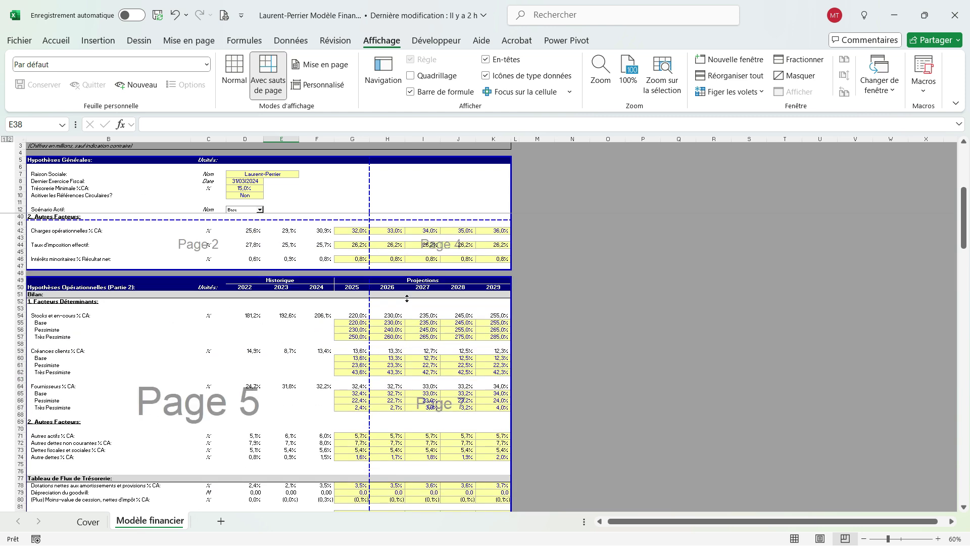
scroll(407, 298, "down", 5)
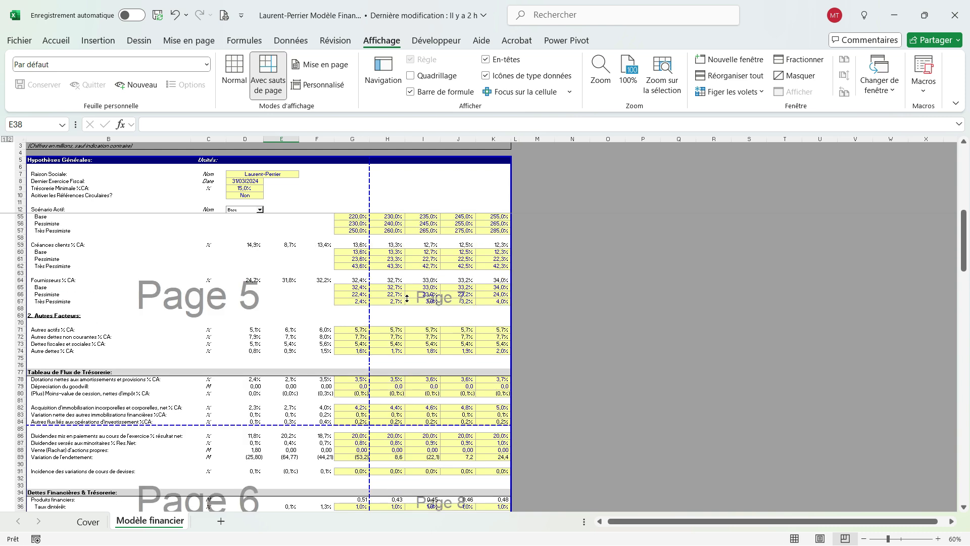
scroll(406, 298, "up", 14)
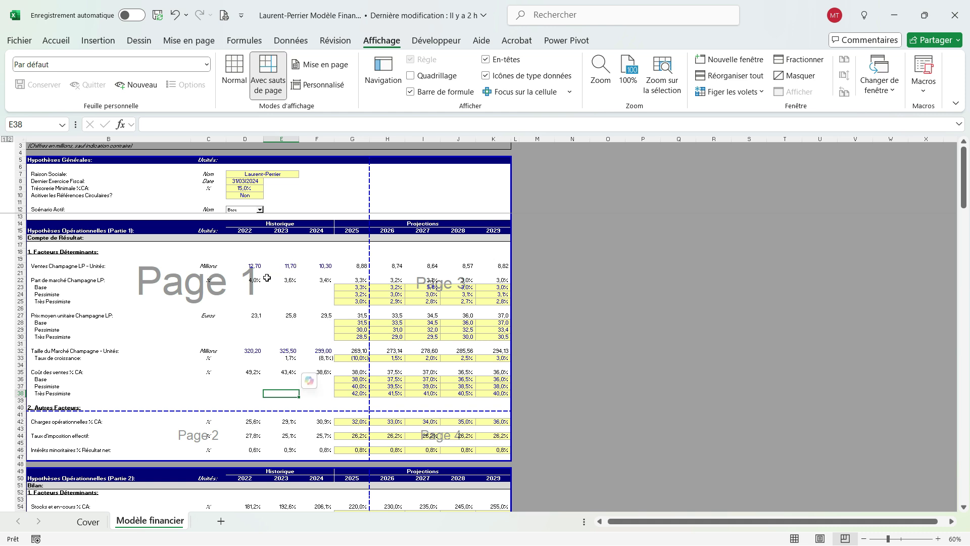
Reduce the page margins in the page setup, setting the top margin to 0,3, and apply the change.
left_click(193, 39)
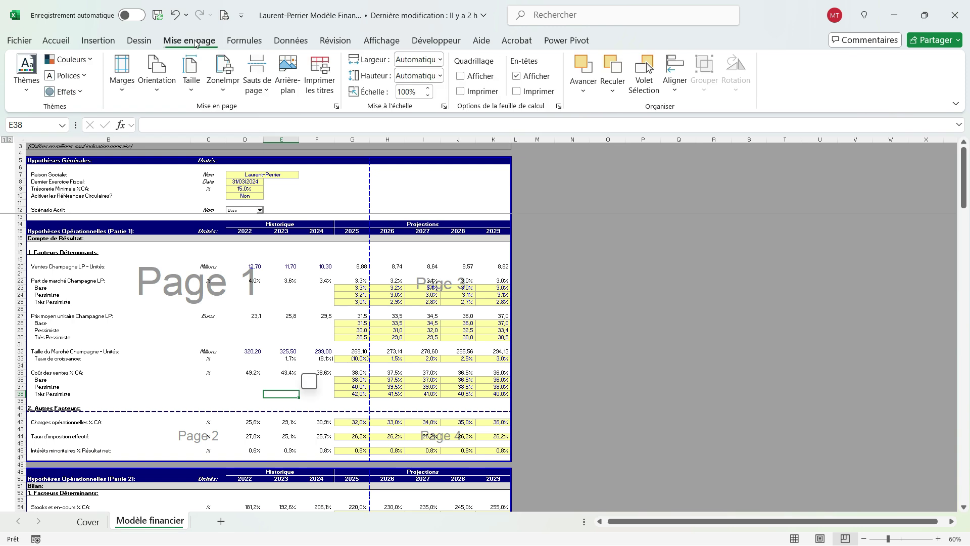
left_click(337, 107)
left_click(445, 44)
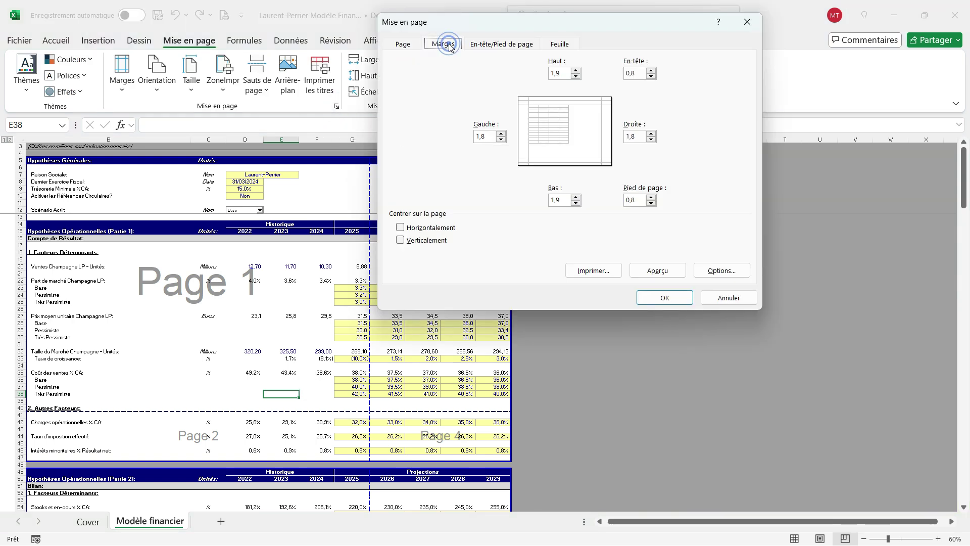
left_click(562, 72)
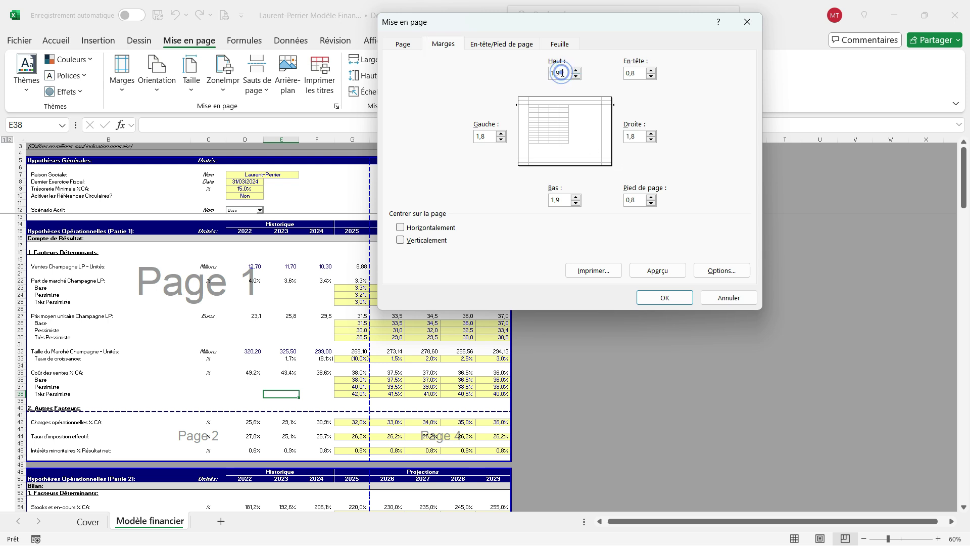
left_click_drag(561, 73, 544, 74)
key("Tab")
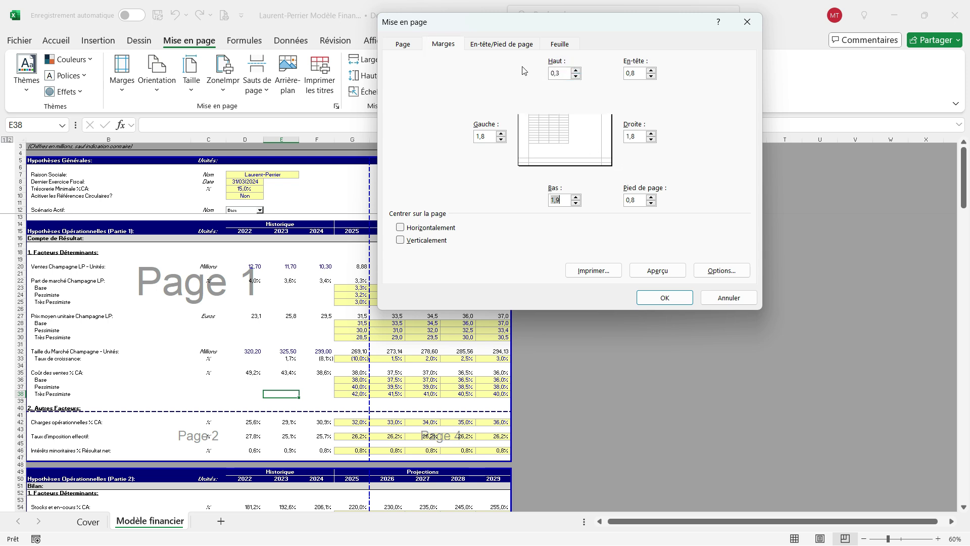
key("Return")
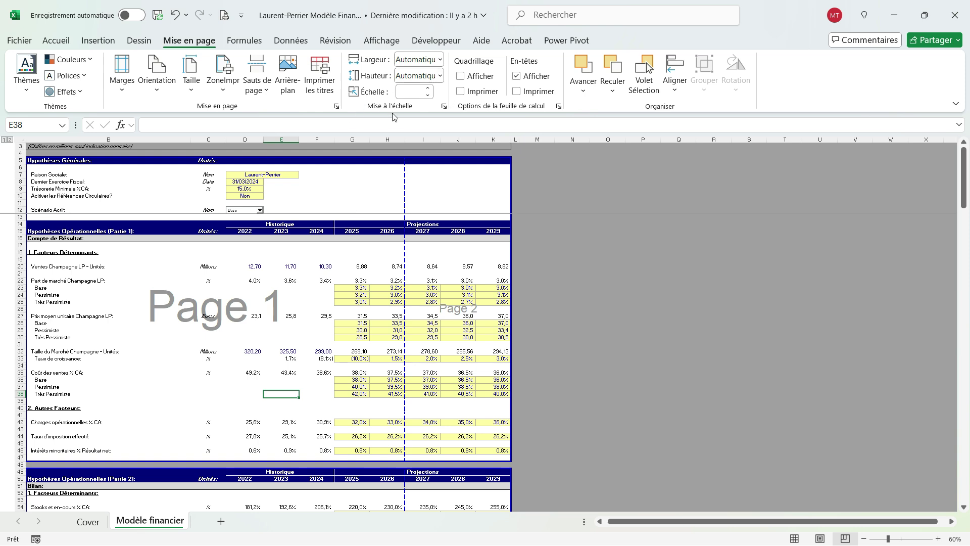
Set the print scale to 90 % of normal size and apply the page setup.
left_click(336, 107)
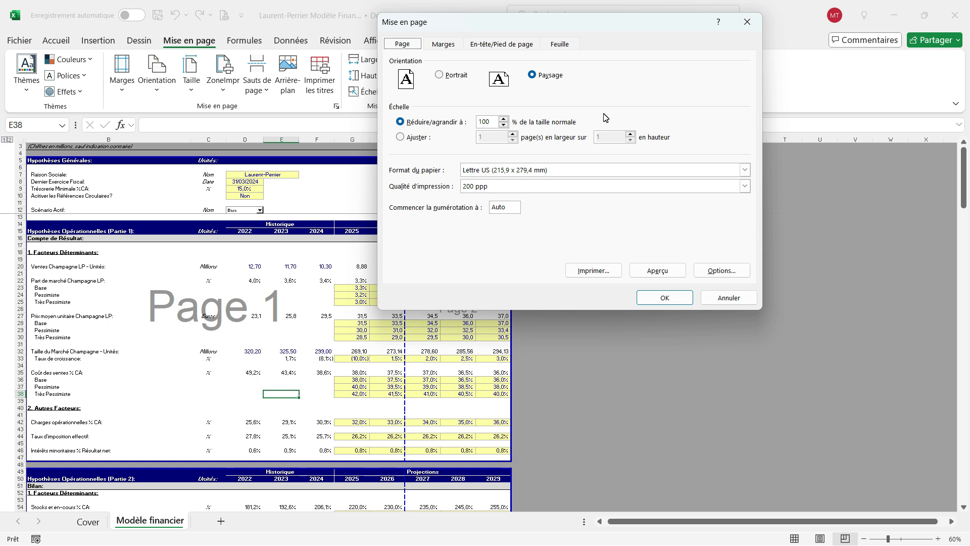
left_click(491, 122)
key("Return")
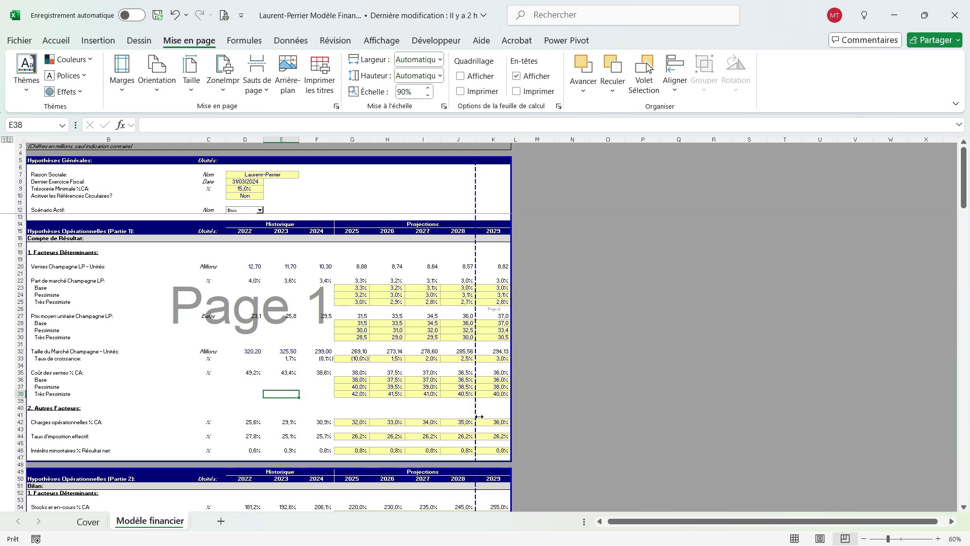
Check how the sections split across pages and set the print scale to 85 % of normal size.
scroll(471, 406, "down", 20)
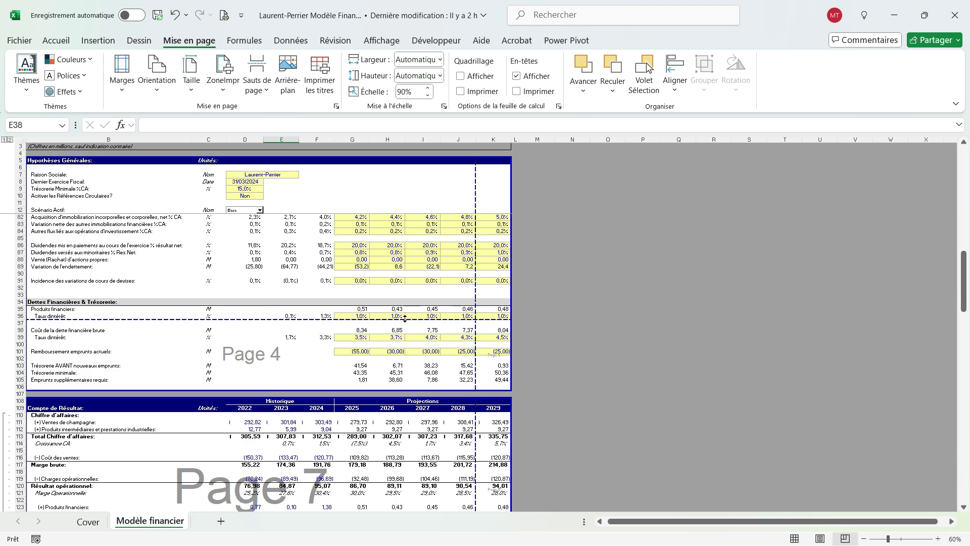
scroll(417, 342, "down", 7)
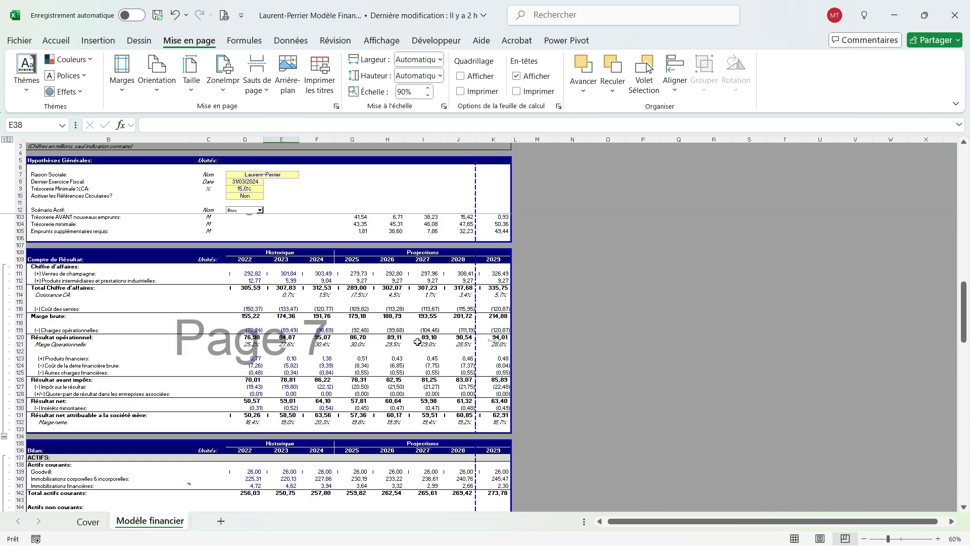
scroll(414, 341, "down", 2)
scroll(411, 340, "down", 9)
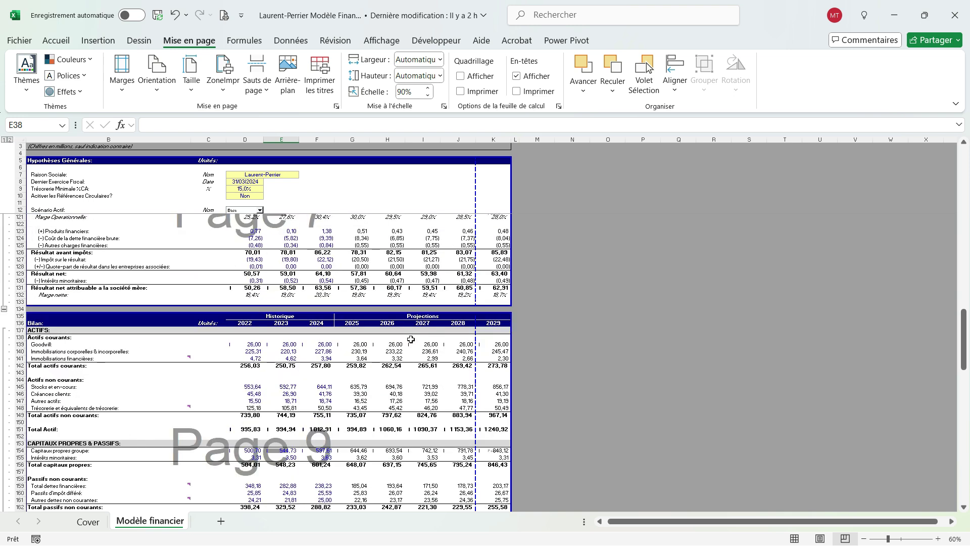
scroll(410, 339, "down", 2)
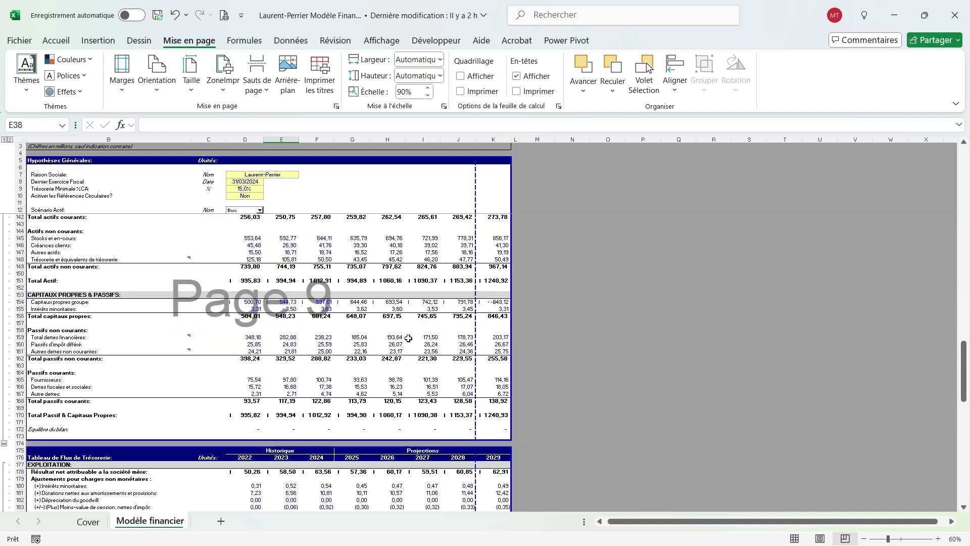
scroll(408, 338, "down", 4)
scroll(408, 338, "up", 13)
left_click(336, 107)
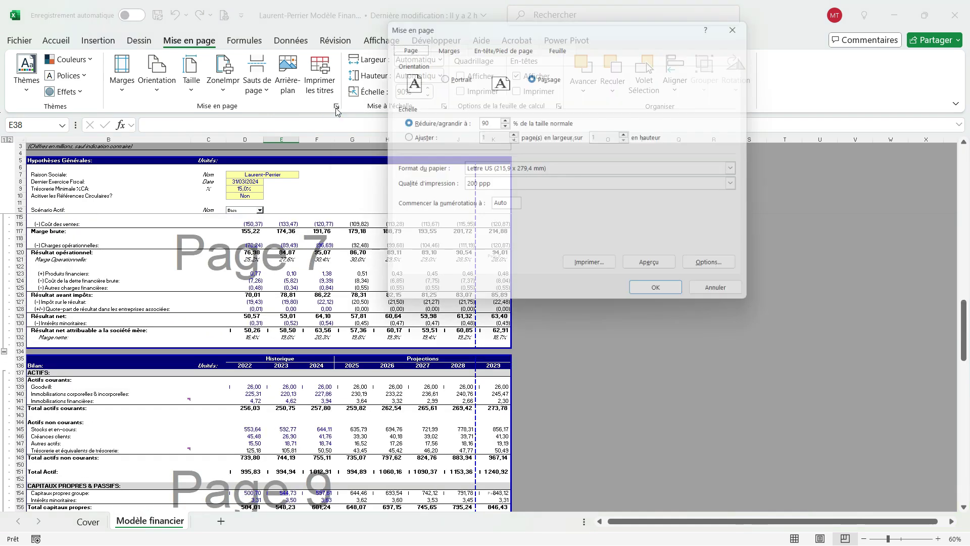
double_click(482, 122)
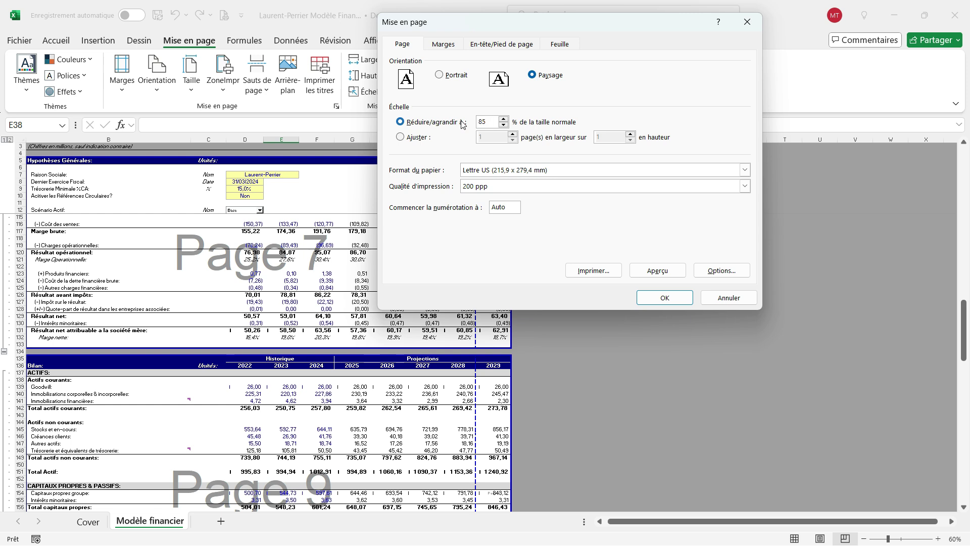
type("85")
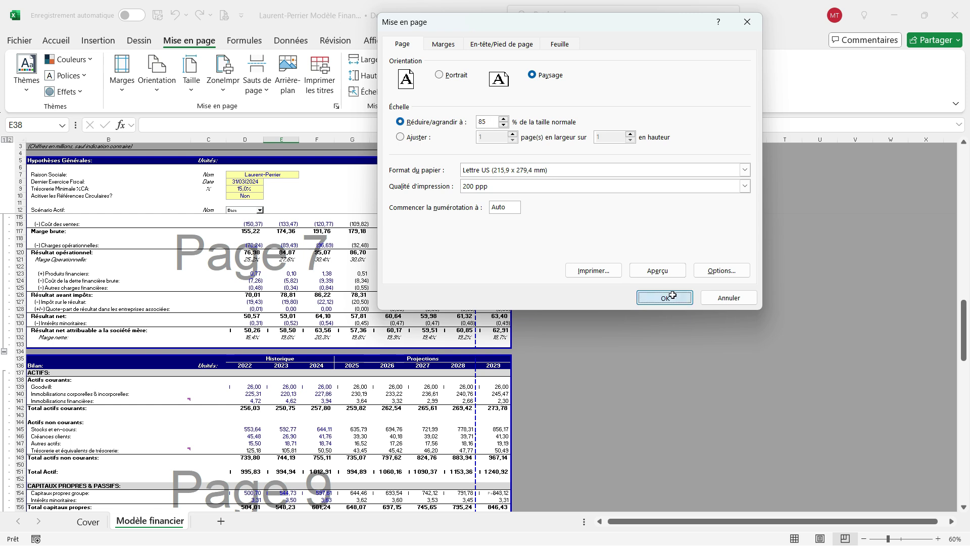
left_click(666, 297)
Review the page breaks of both Hypothèses Opérationnelles sections and return the sheet to Normal view.
scroll(436, 306, "up", 1)
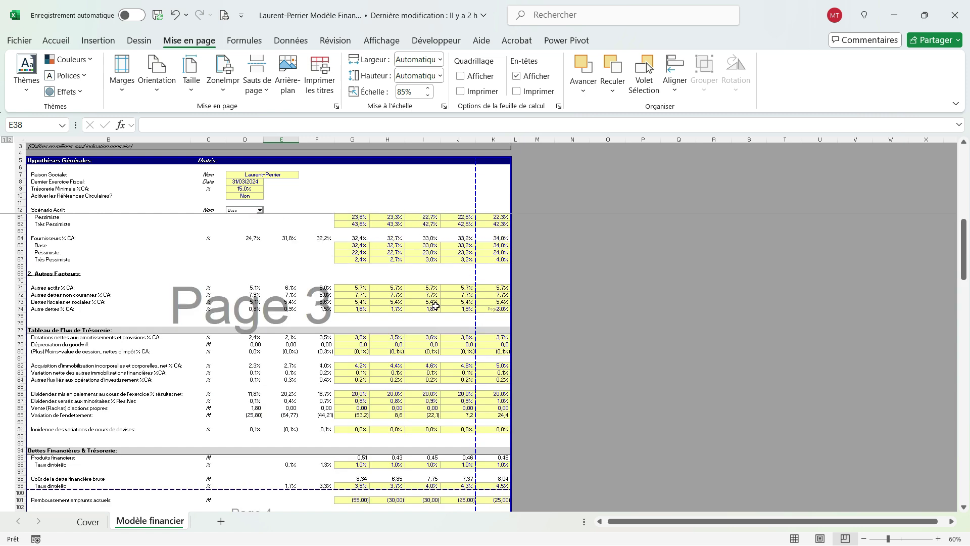
scroll(435, 305, "up", 16)
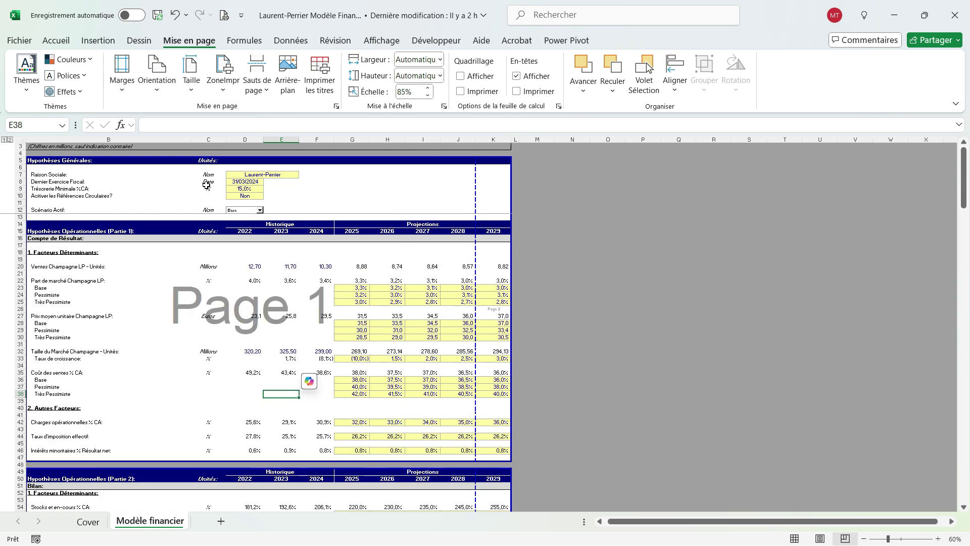
scroll(350, 411, "down", 6)
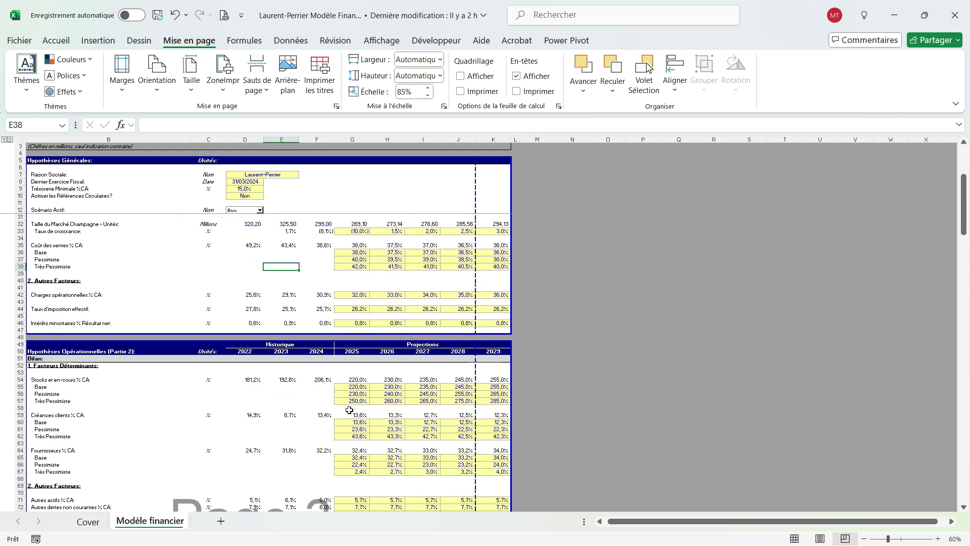
scroll(350, 410, "down", 3)
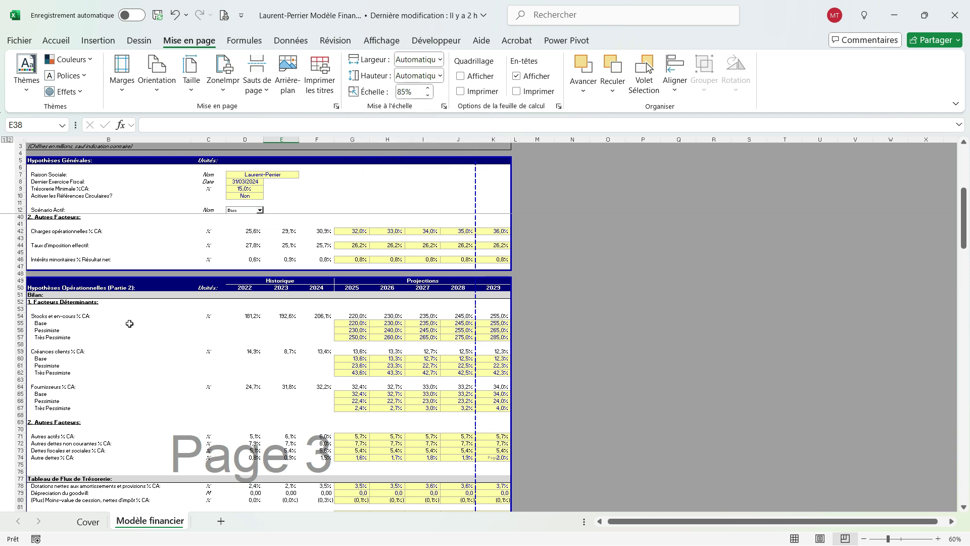
scroll(25, 273, "down", 2)
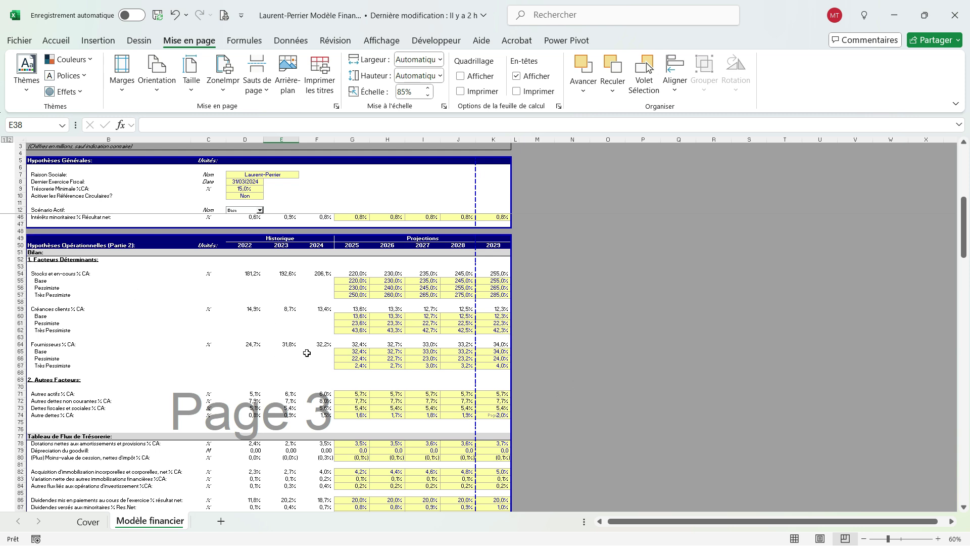
left_click(388, 41)
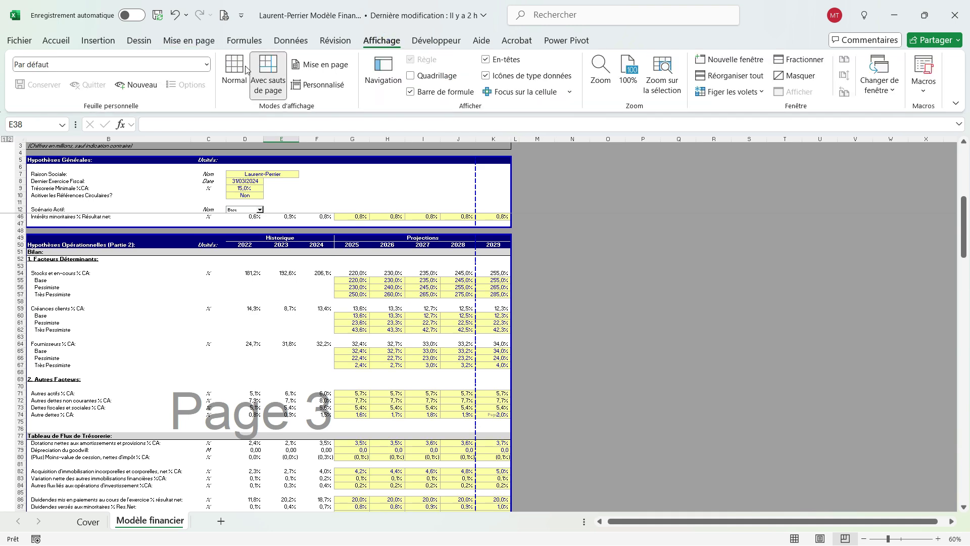
left_click(246, 69)
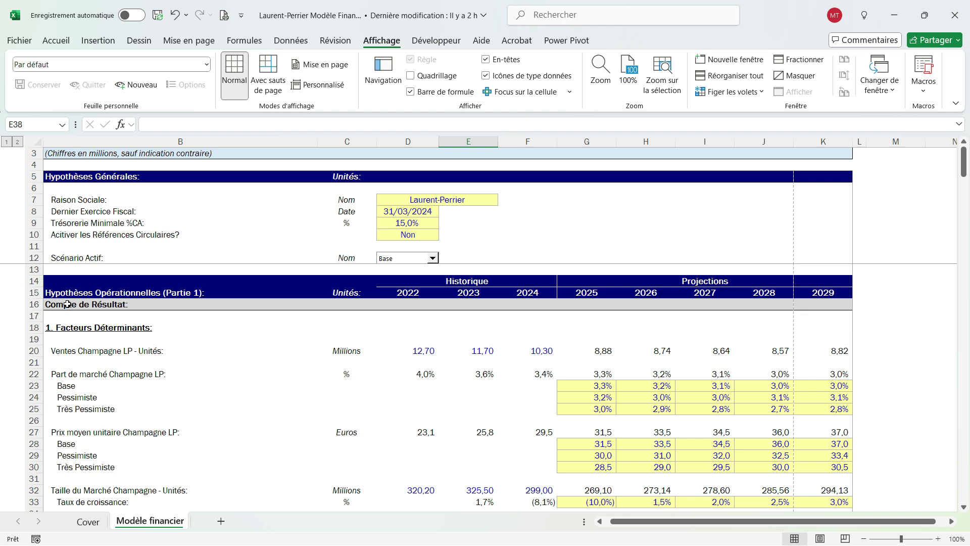
Compare the row extents of the two assumptions blocks by selecting rows 5 to 47 and rows 49 to 106.
left_click(33, 176)
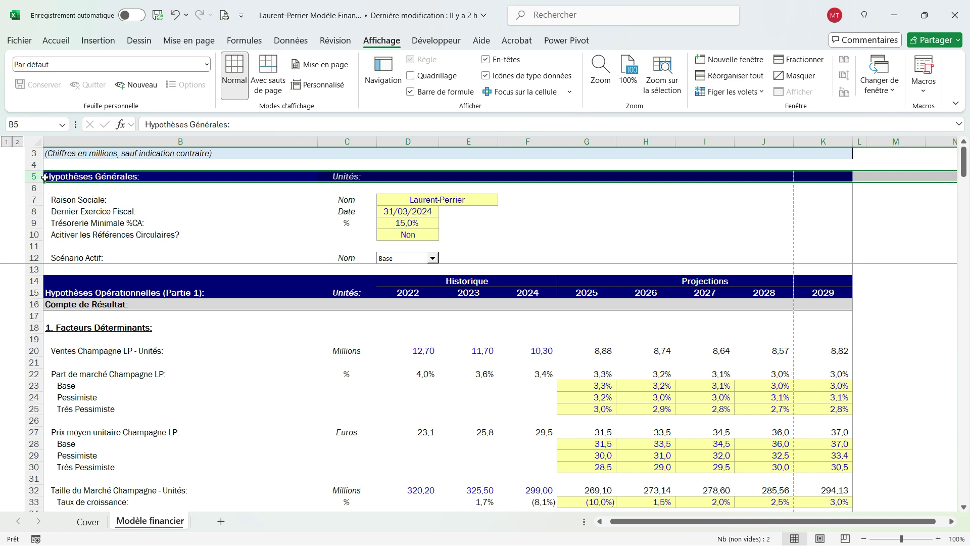
left_click_drag(33, 175, 64, 477)
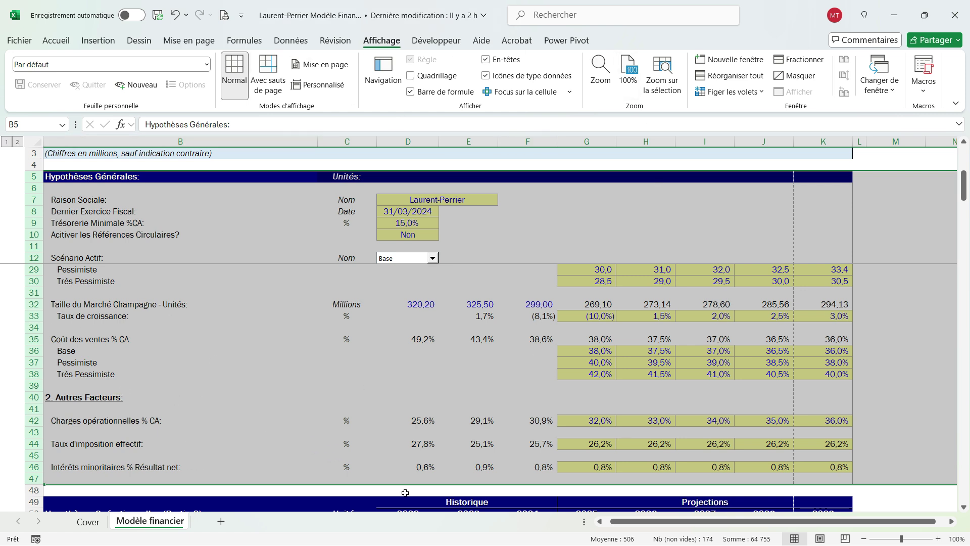
scroll(277, 348, "down", 6)
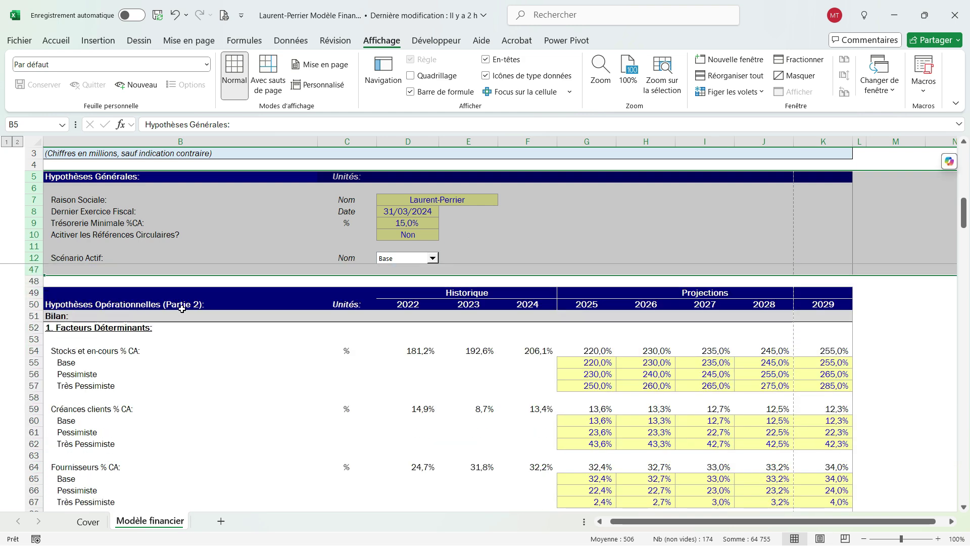
left_click_drag(31, 292, 87, 328)
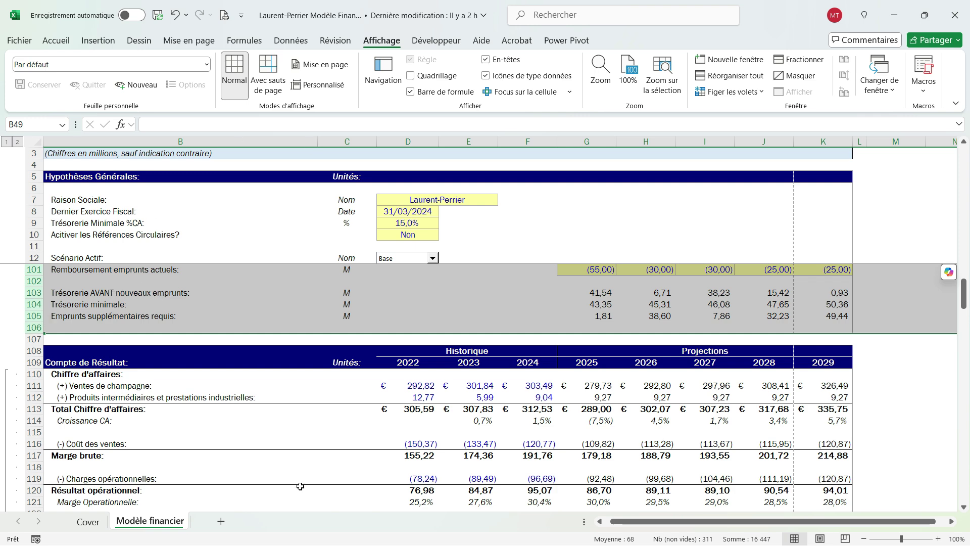
scroll(227, 380, "up", 20)
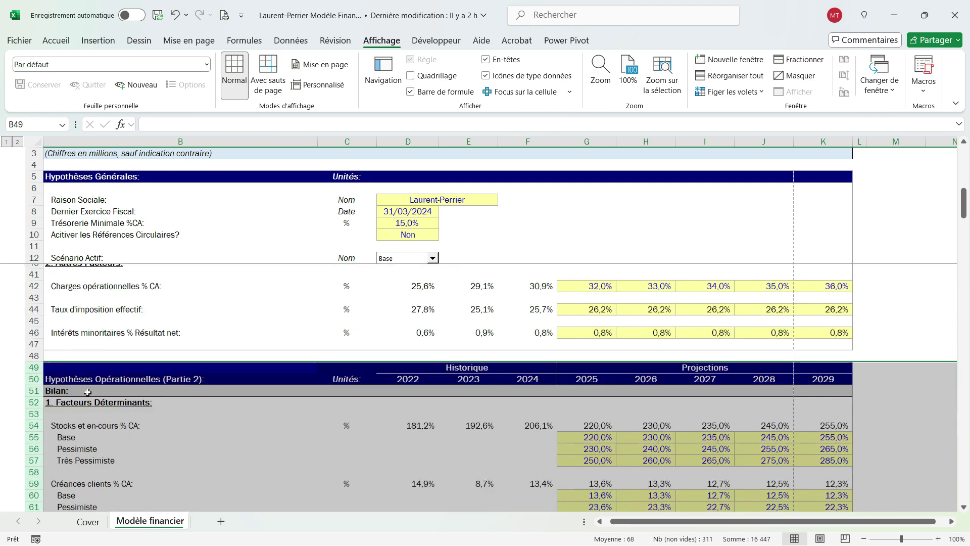
left_click(89, 402)
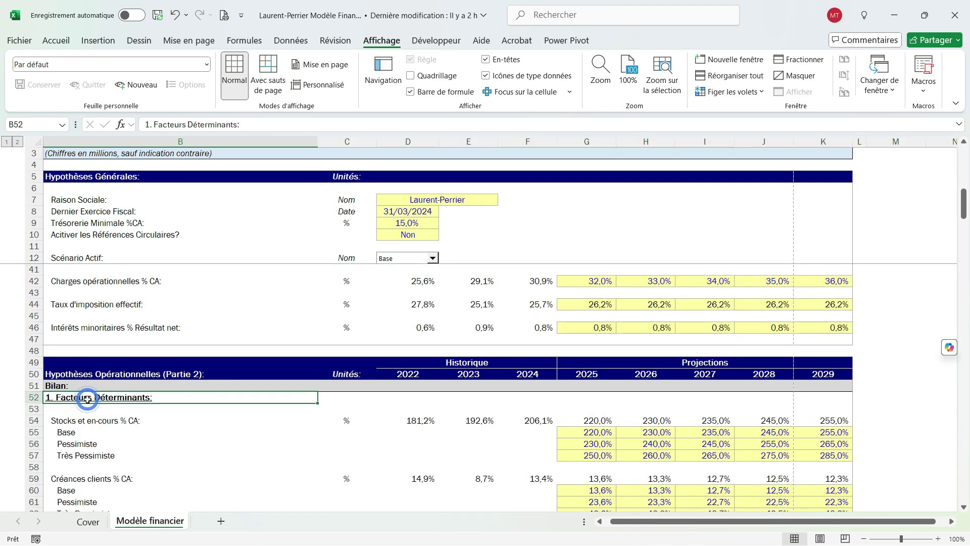
Delete the empty row 70 beneath the 2. Autres Facteurs heading in Hypothèses Opérationnelles (Partie 2).
scroll(95, 405, "down", 2)
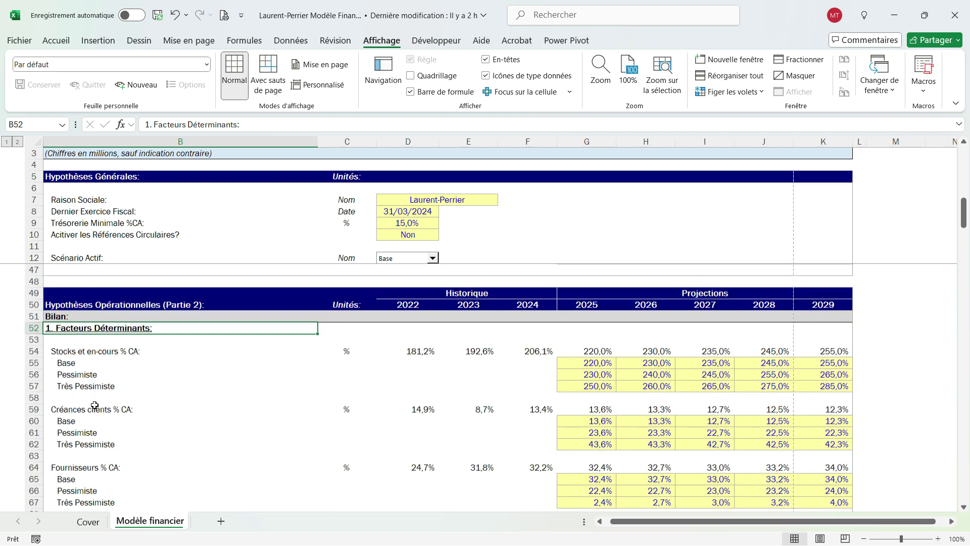
scroll(94, 405, "down", 2)
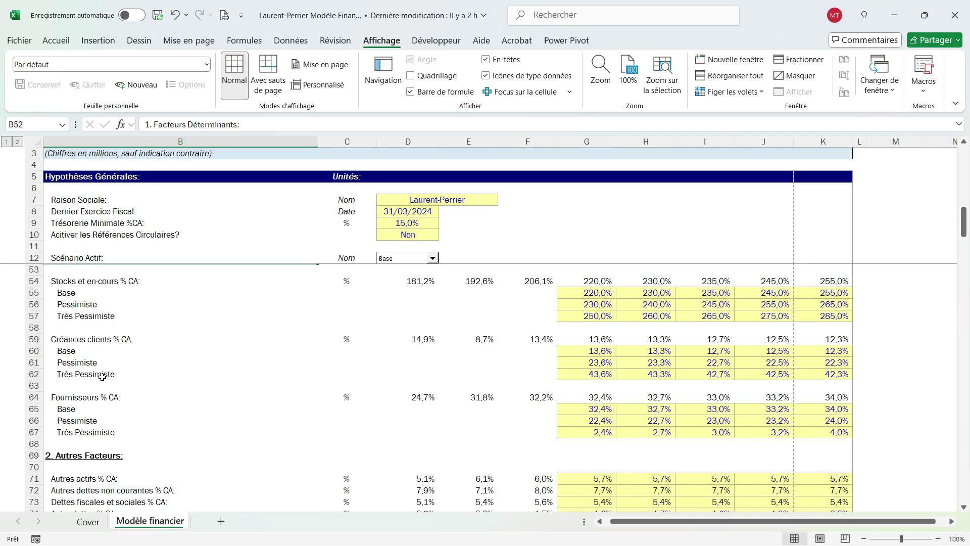
scroll(102, 385, "down", 1)
scroll(100, 388, "down", 2)
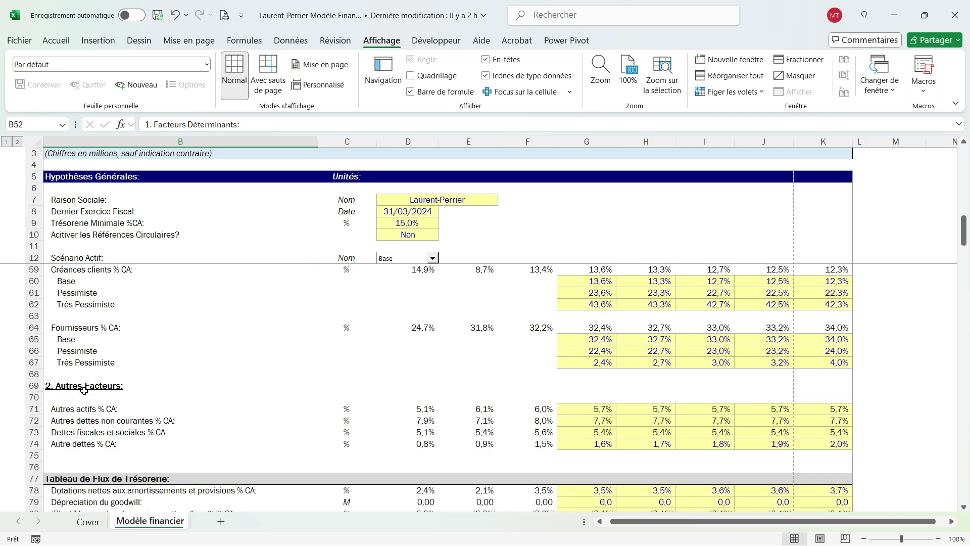
left_click(80, 352)
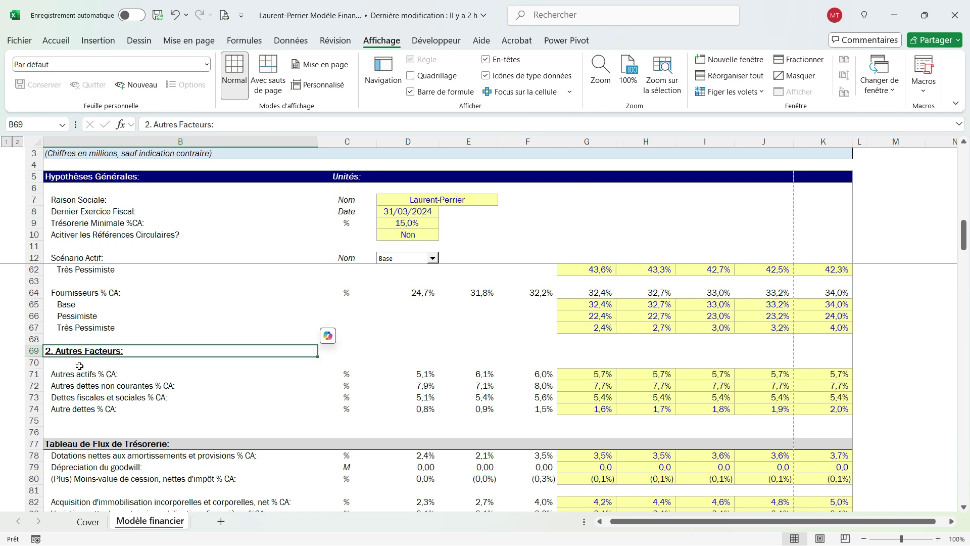
left_click(80, 364)
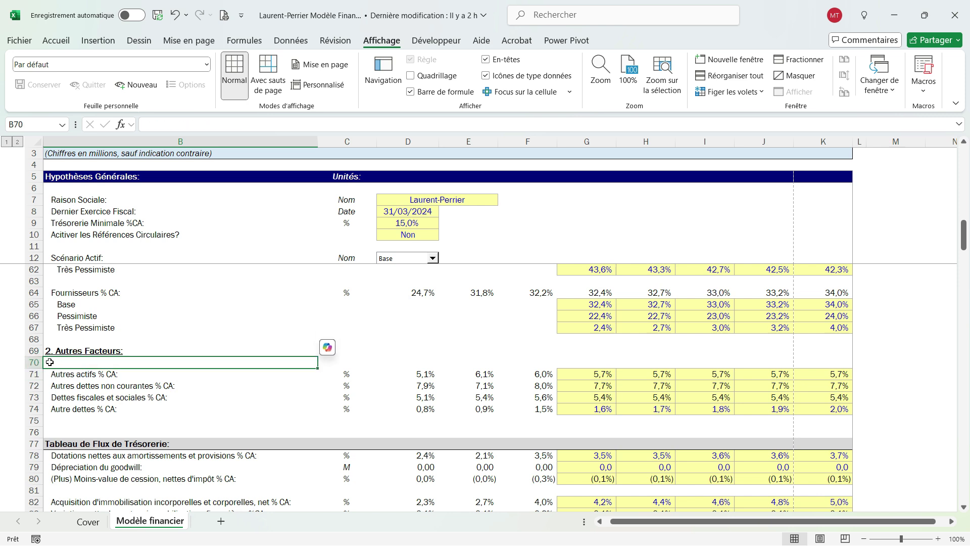
key("shift+space")
key("ctrl+minus")
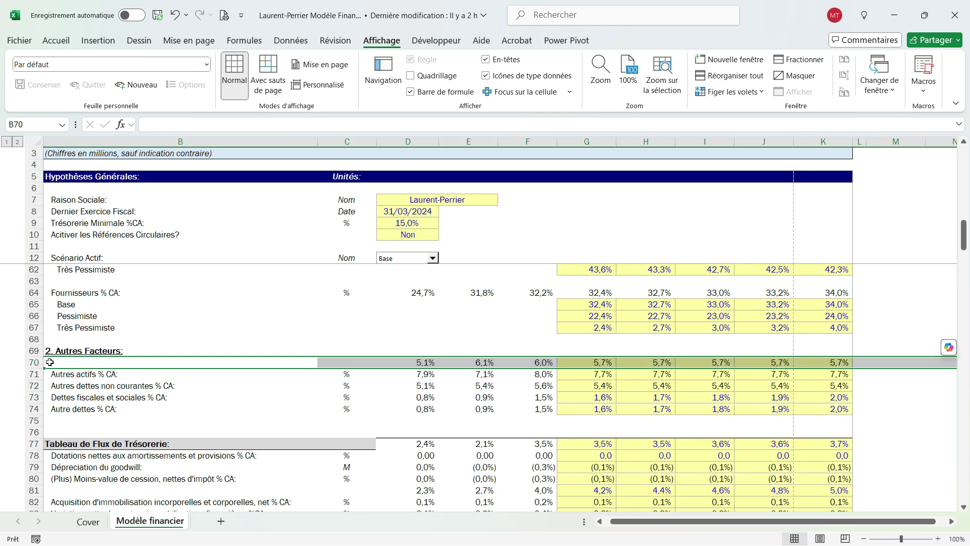
Delete the surplus blank row 74 between Autre dettes % CA and the Tableau de Flux de Trésorerie heading.
left_click(65, 413)
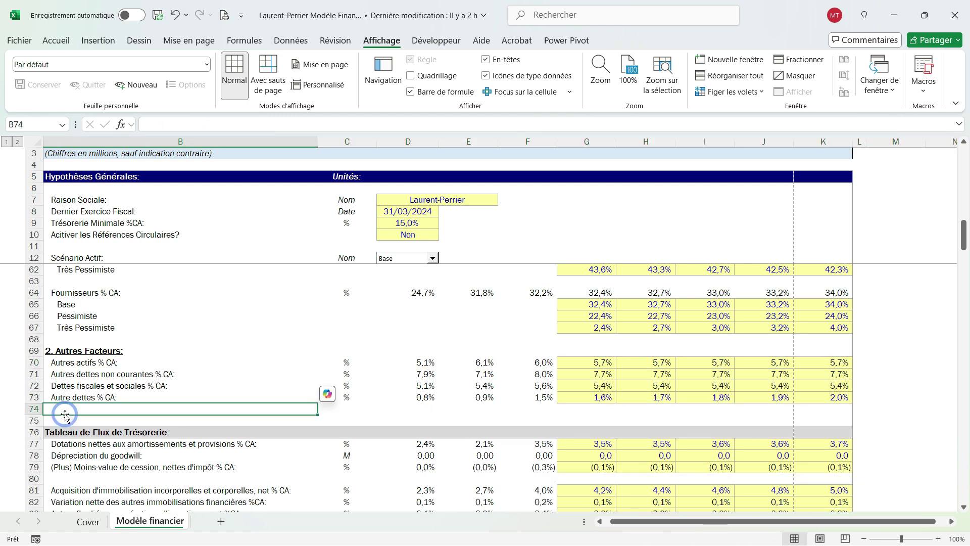
key("shift+space")
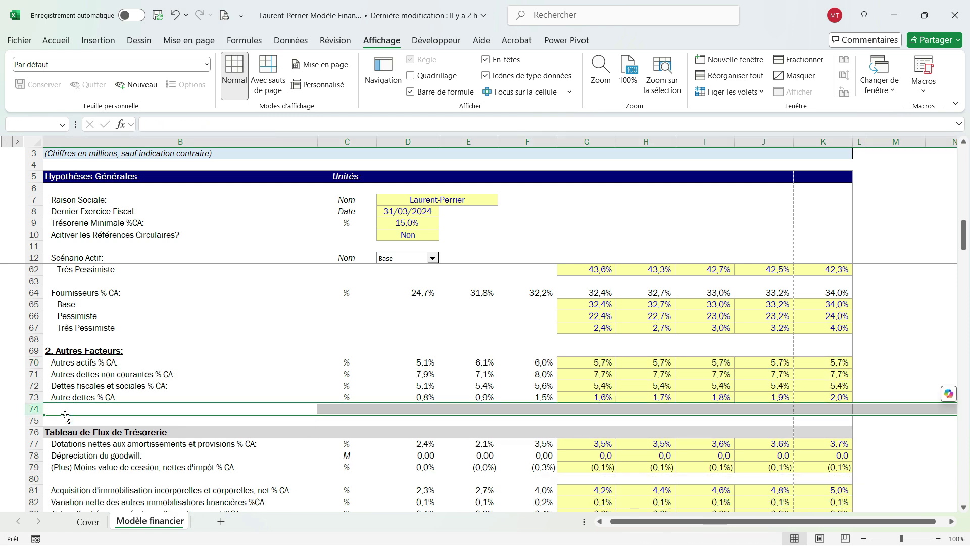
key("ctrl+minus")
Delete the blank rows 79, 83 and 88 within Tableau de Flux de Trésorerie and one surplus blank row above Dettes Financières & Trésorerie.
scroll(112, 430, "down", 5)
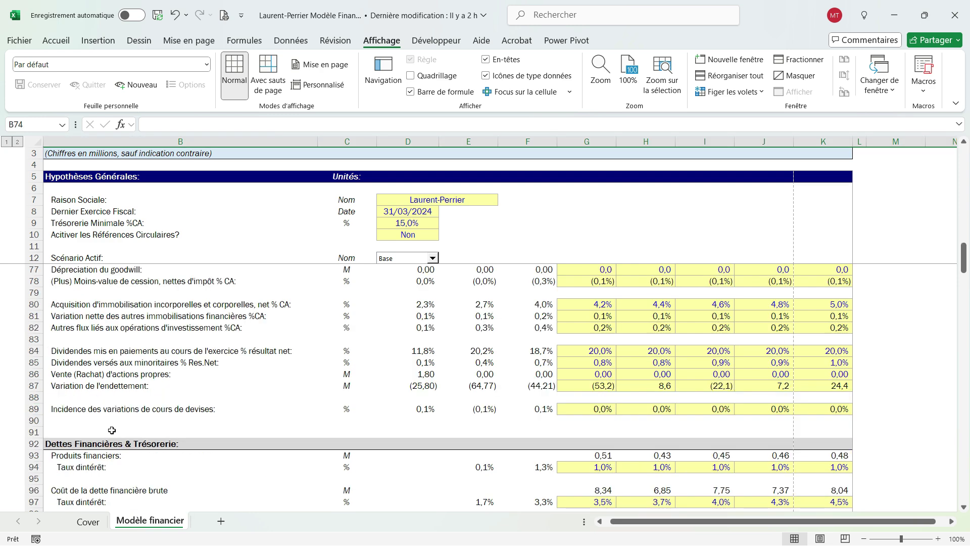
scroll(111, 430, "up", 2)
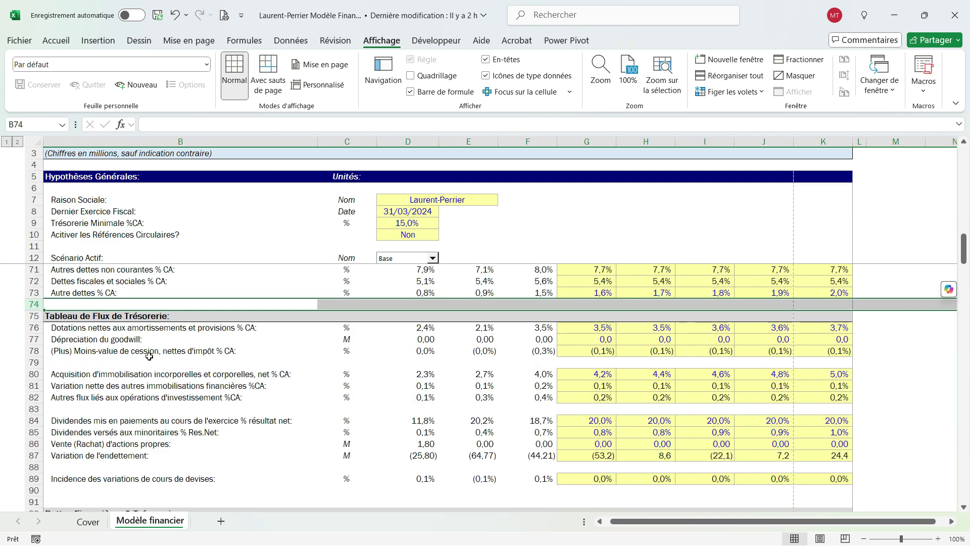
left_click(147, 361)
left_click(123, 410)
left_click(57, 316)
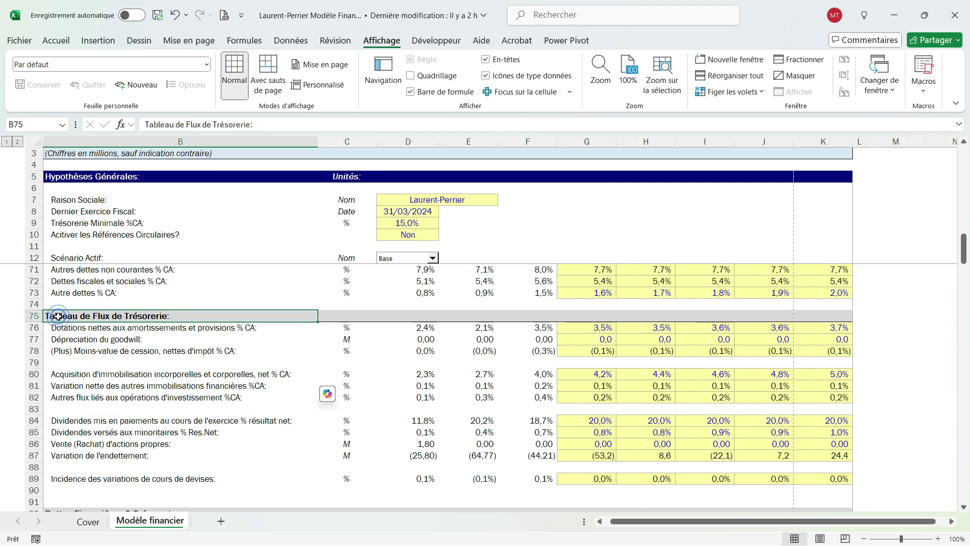
mouse_move(58, 316)
left_mouse_down()
mouse_move(202, 411)
mouse_move(596, 481)
mouse_move(768, 491)
left_mouse_up()
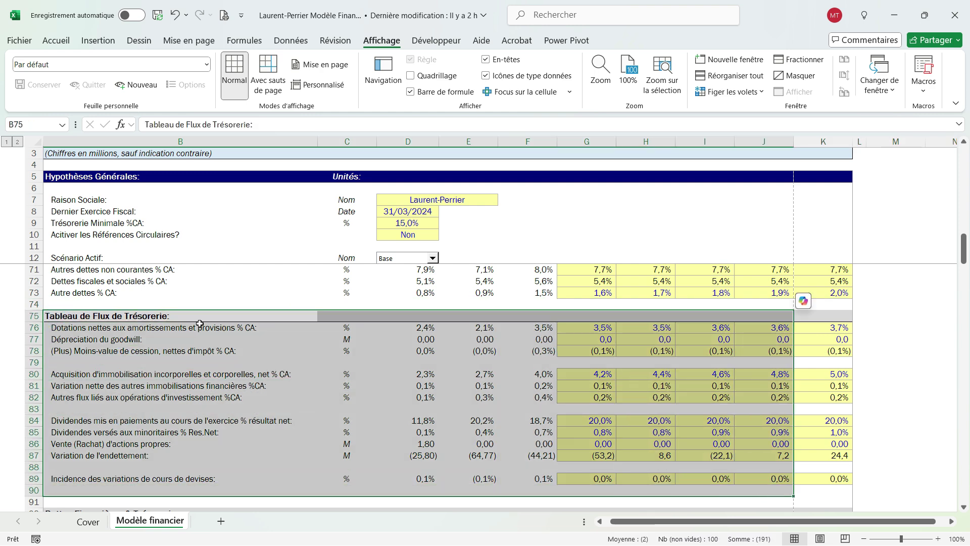
left_click(70, 362)
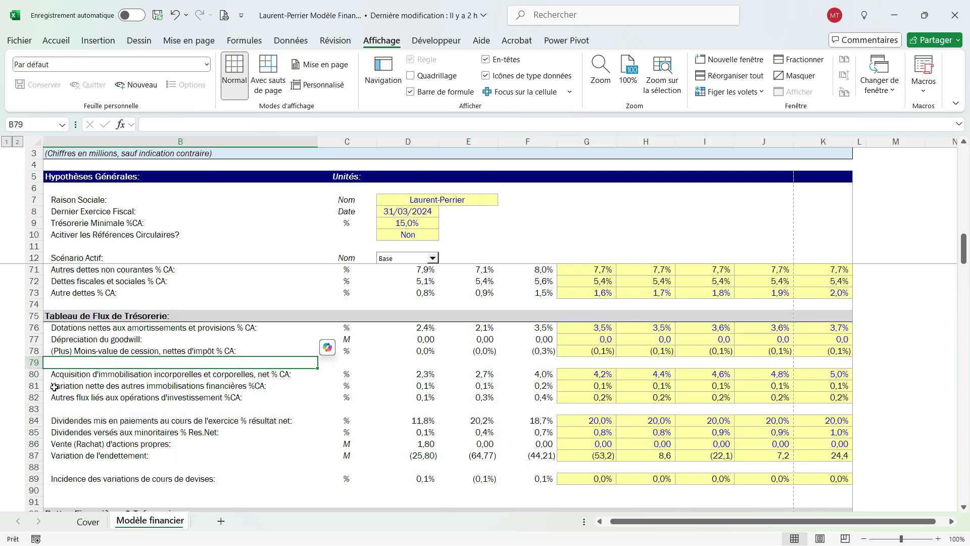
left_click(55, 411)
left_click(85, 466)
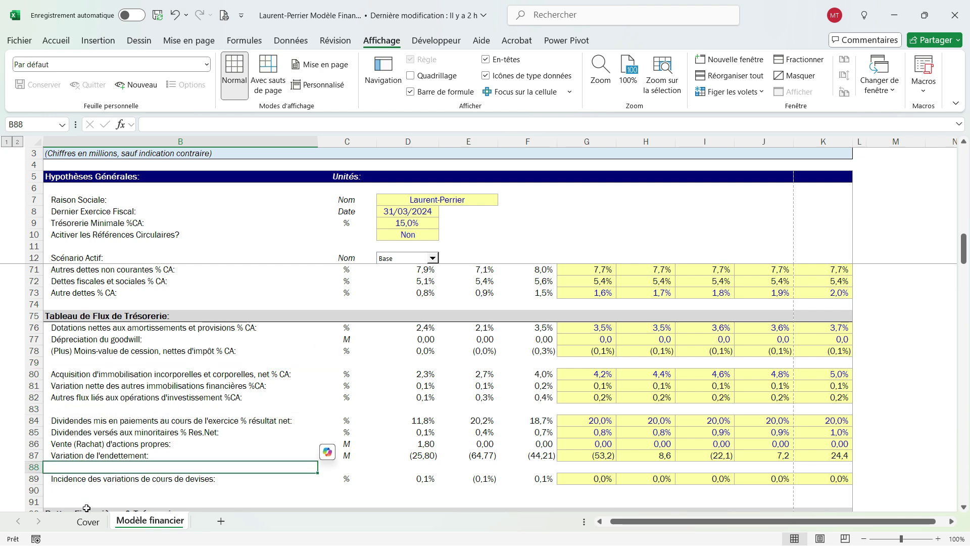
left_click(86, 363)
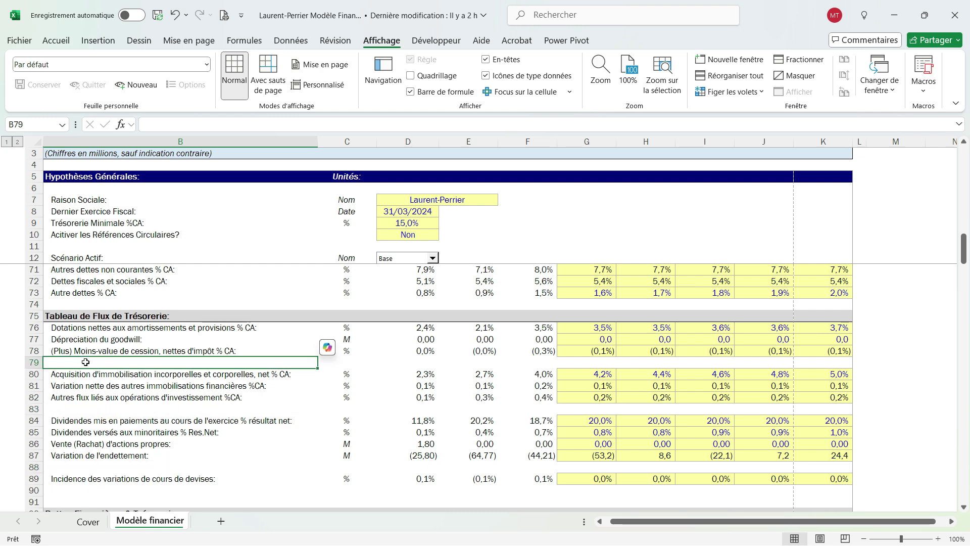
Select rows 49 to 100 to check the extent and remaining blank rows of Hypothèses Opérationnelles (Partie 2).
scroll(24, 372, "up", 10)
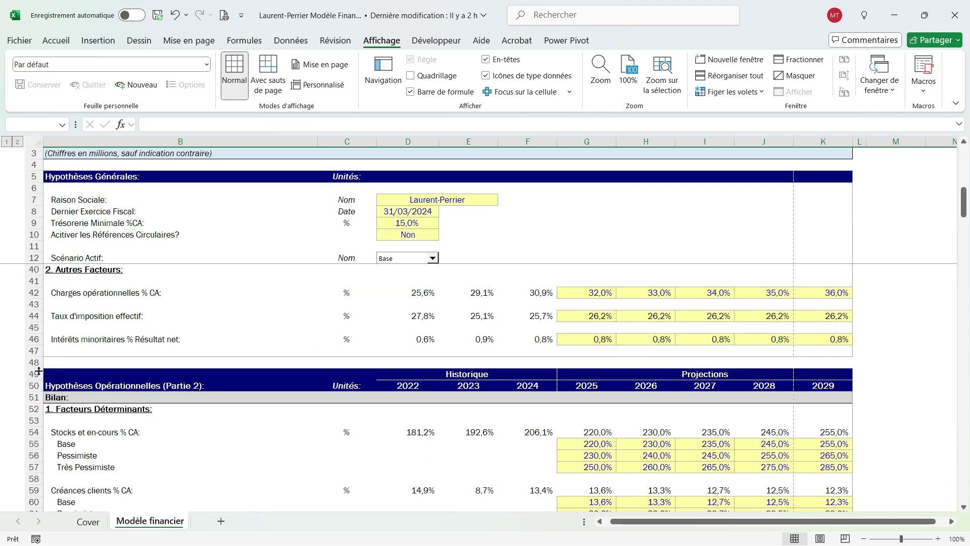
left_click_drag(39, 371, 63, 439)
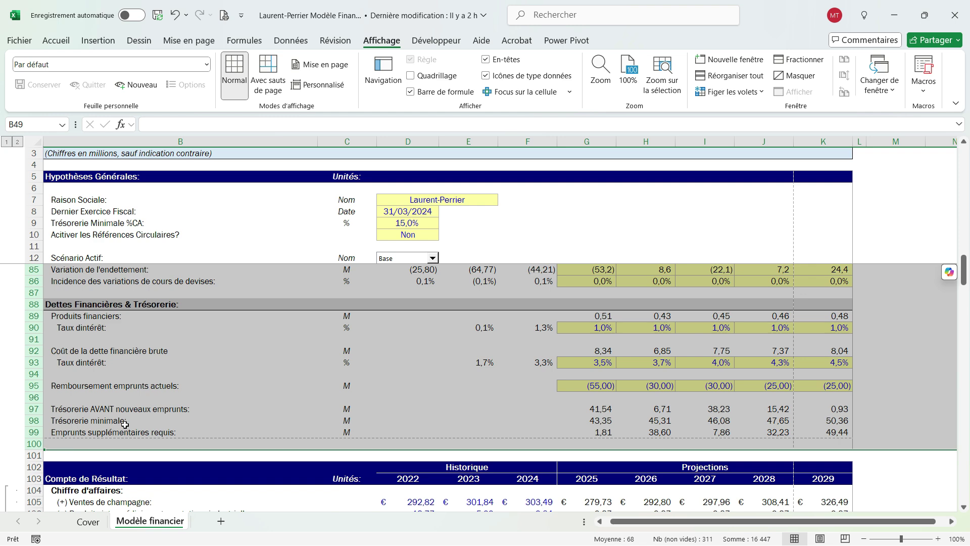
scroll(125, 424, "up", 4)
scroll(124, 424, "up", 3)
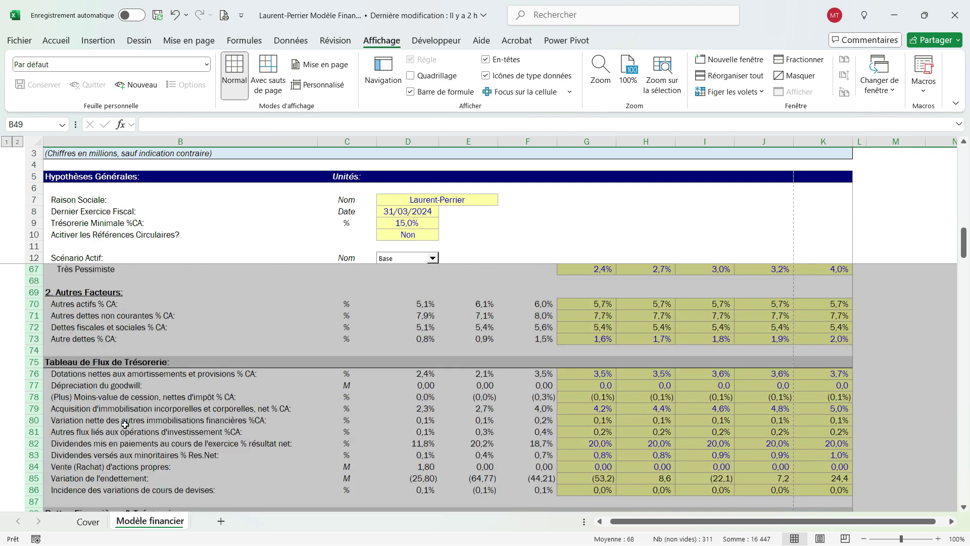
scroll(125, 424, "up", 1)
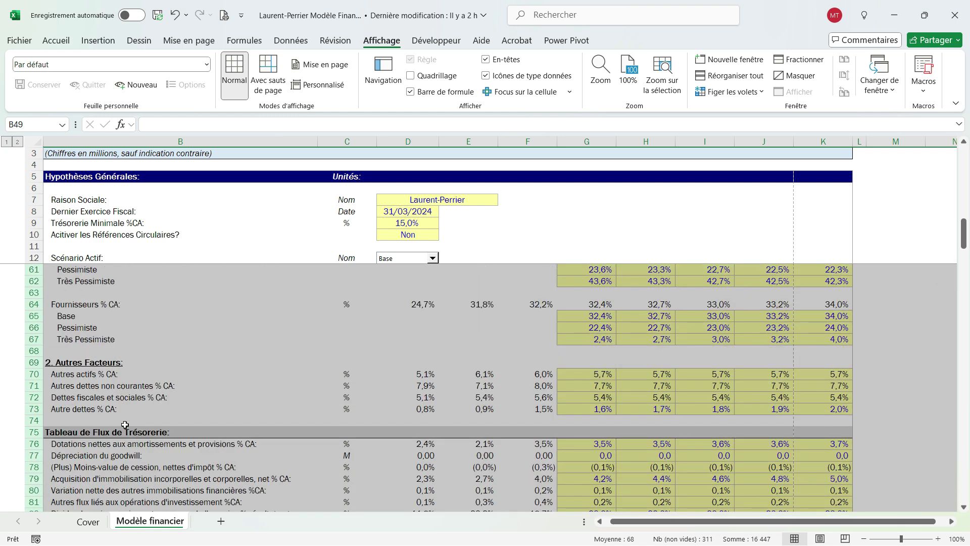
scroll(124, 424, "up", 6)
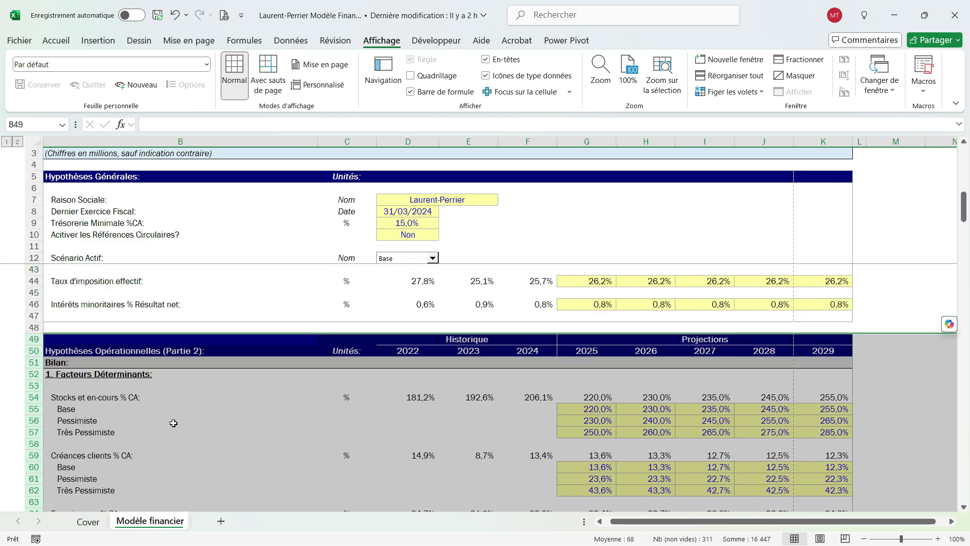
left_click(180, 431)
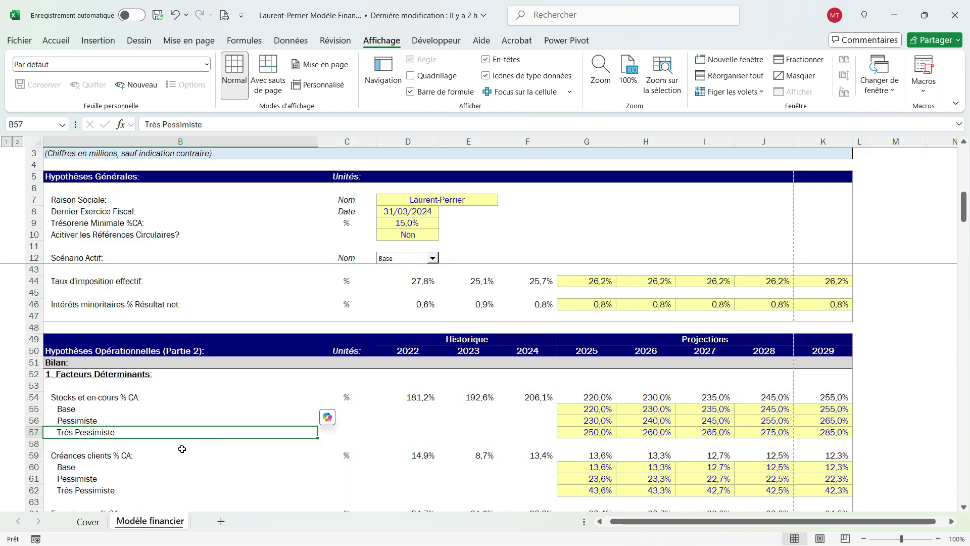
Delete the empty row 53 beneath the 1. Facteurs Déterminants heading in Hypothèses Opérationnelles (Partie 2).
left_click(100, 384)
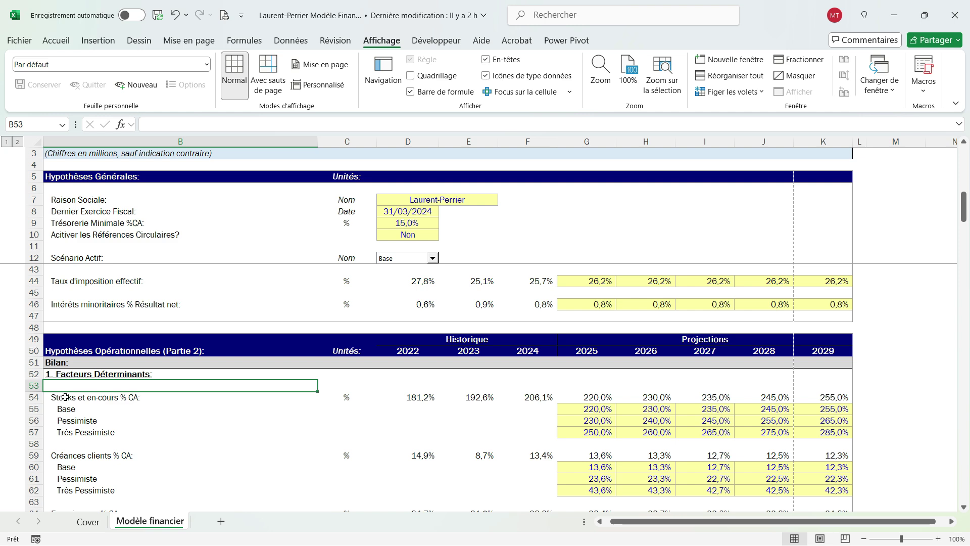
key("shift+space")
key("ctrl+minus")
scroll(126, 429, "down", 7)
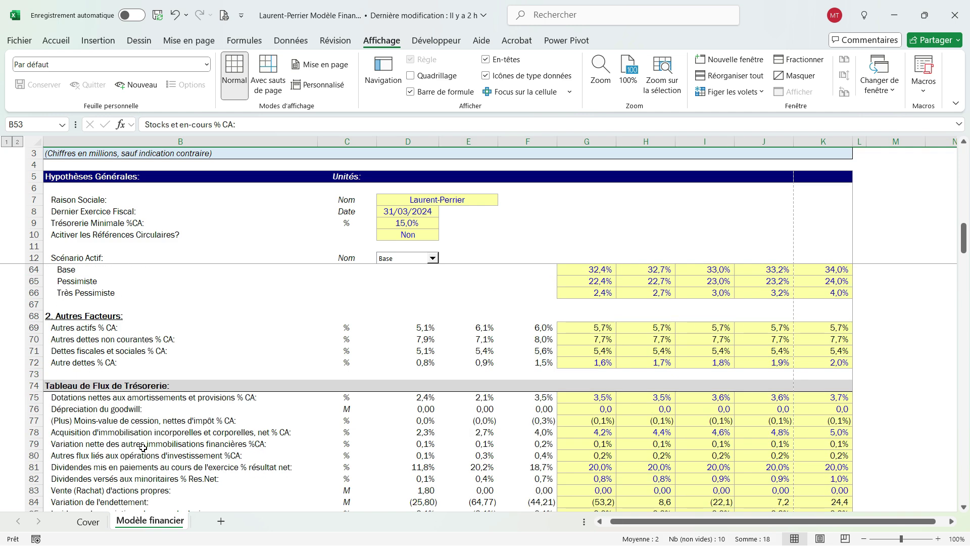
scroll(143, 447, "down", 3)
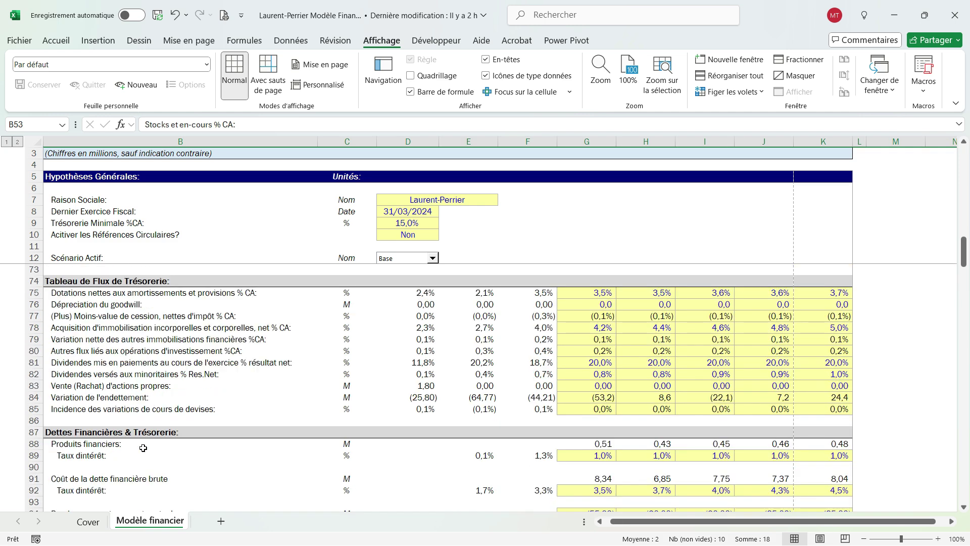
key("ctrl+z")
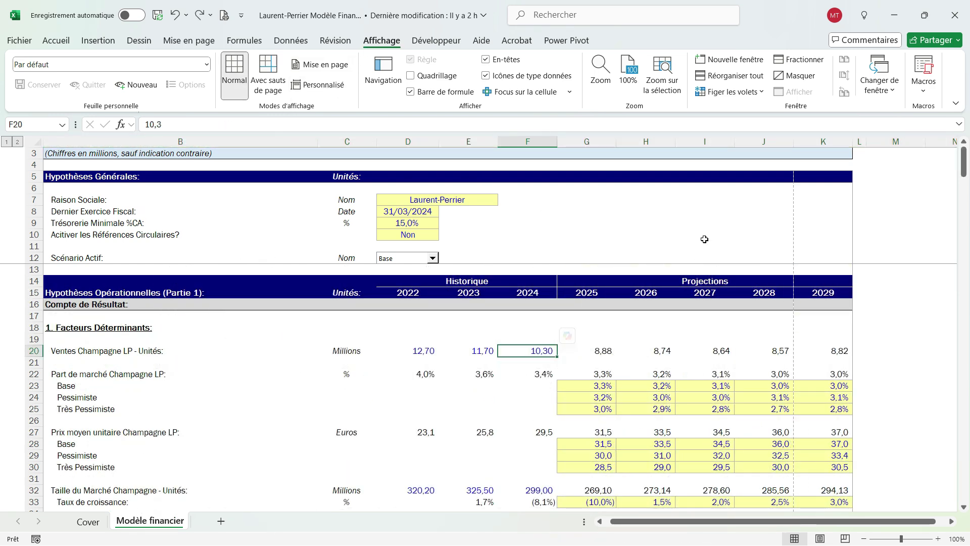
Check the vertical page break in Page Break Preview, then select columns C to K in Normal view.
left_click(269, 80)
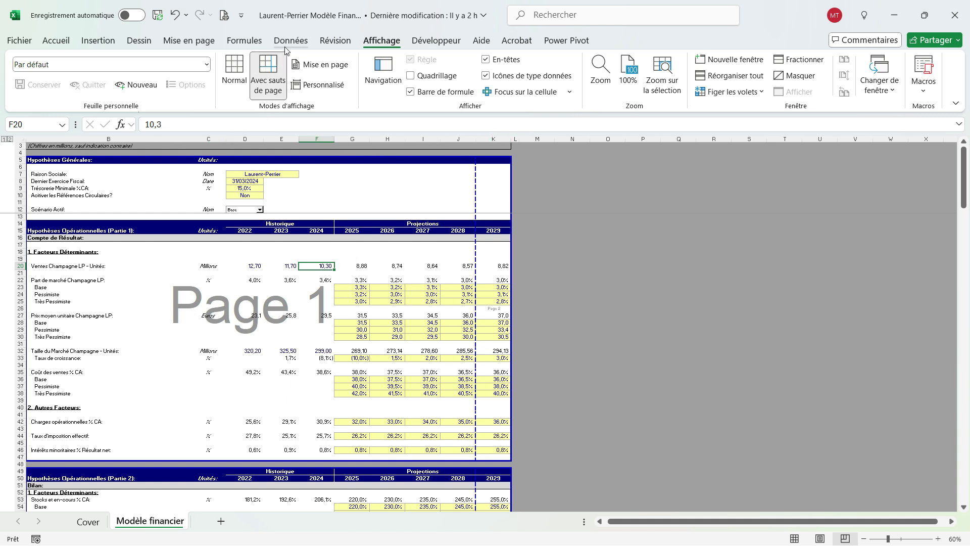
left_click(233, 70)
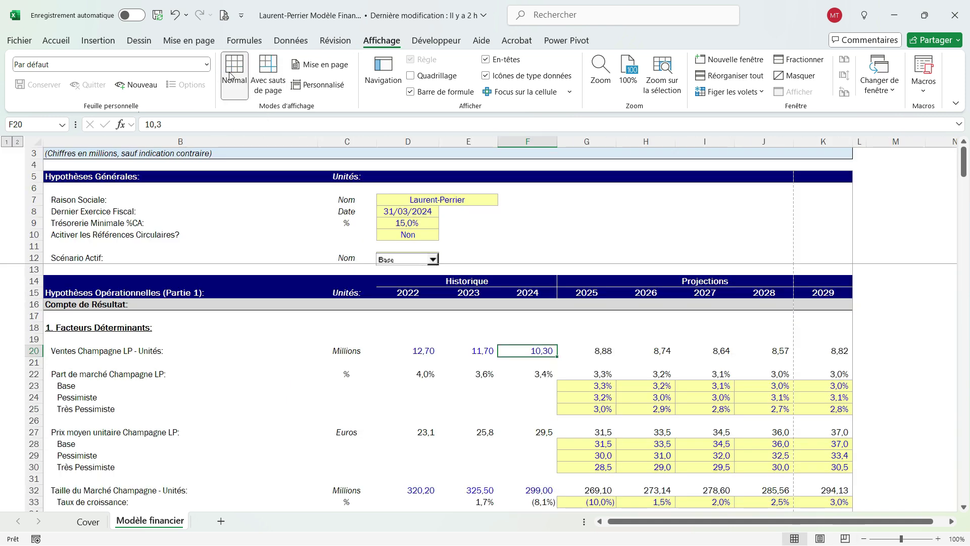
left_click(358, 138)
left_click_drag(358, 138, 810, 303)
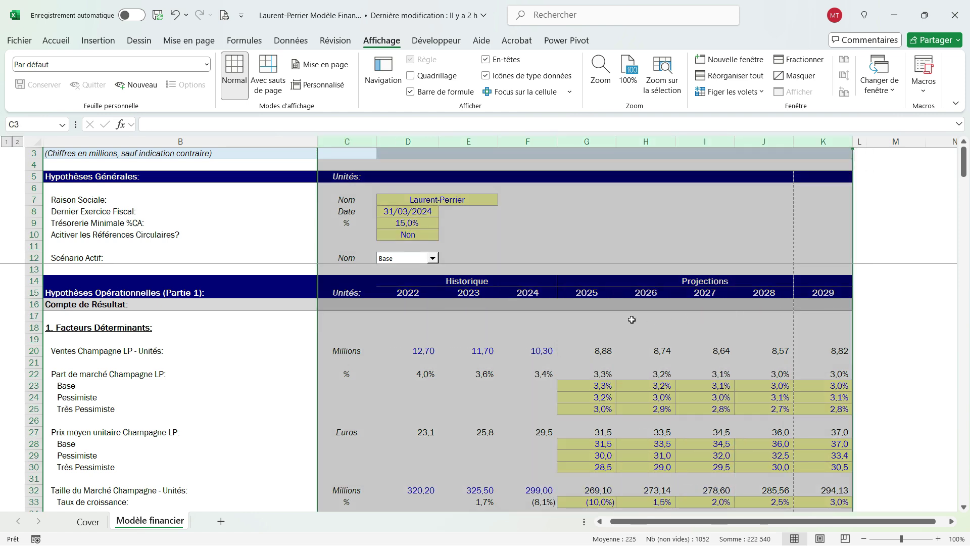
Narrow column B slightly and check that its labels still fit throughout the model's sections.
left_click(157, 141)
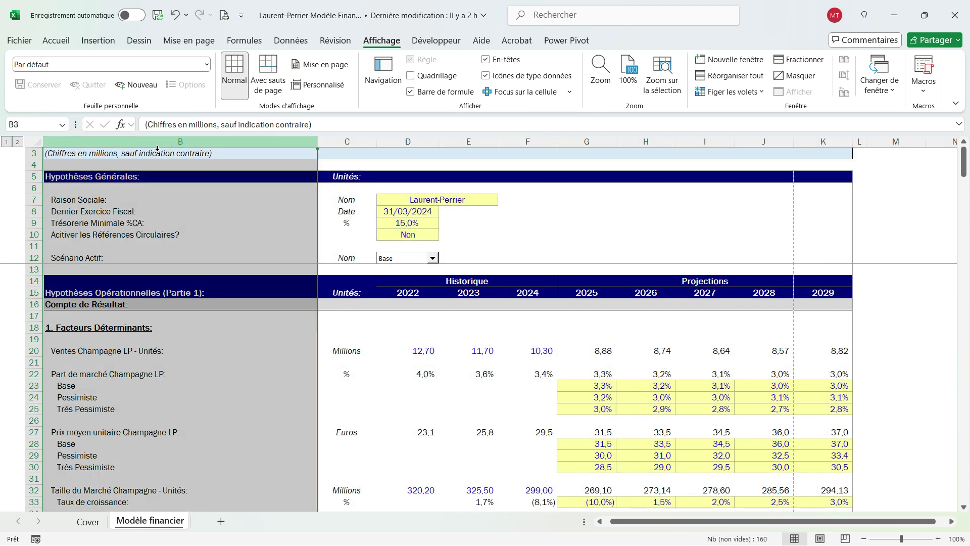
scroll(148, 393, "down", 2)
scroll(148, 393, "down", 10)
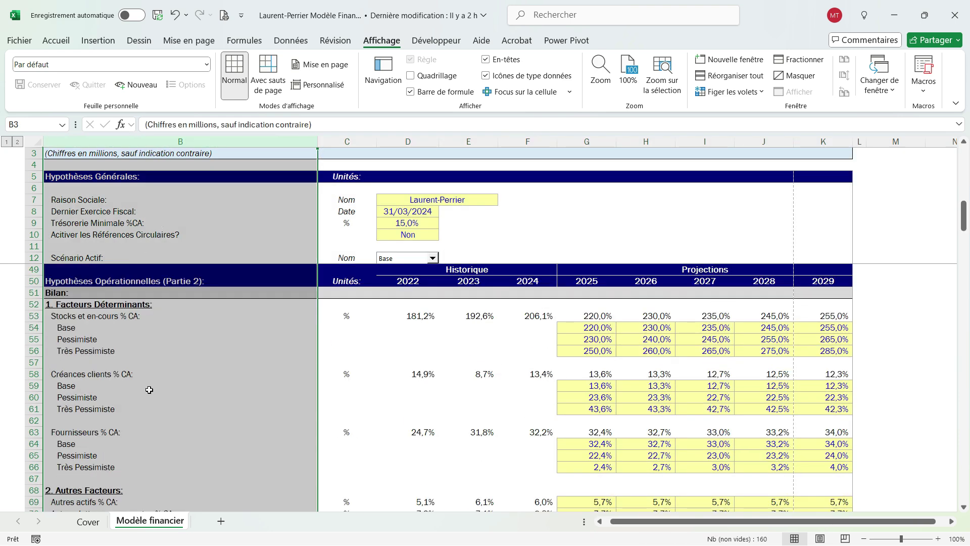
scroll(149, 390, "up", 9)
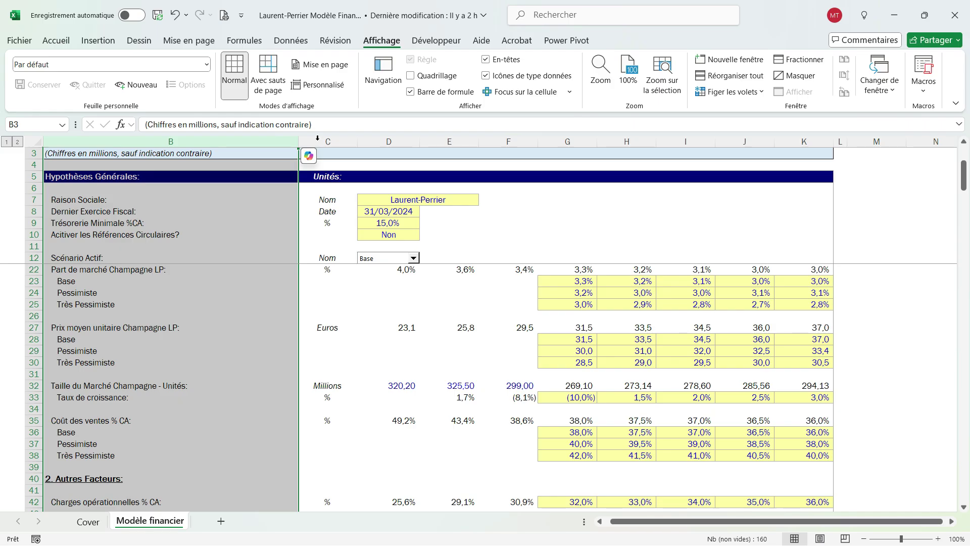
scroll(221, 224, "up", 3)
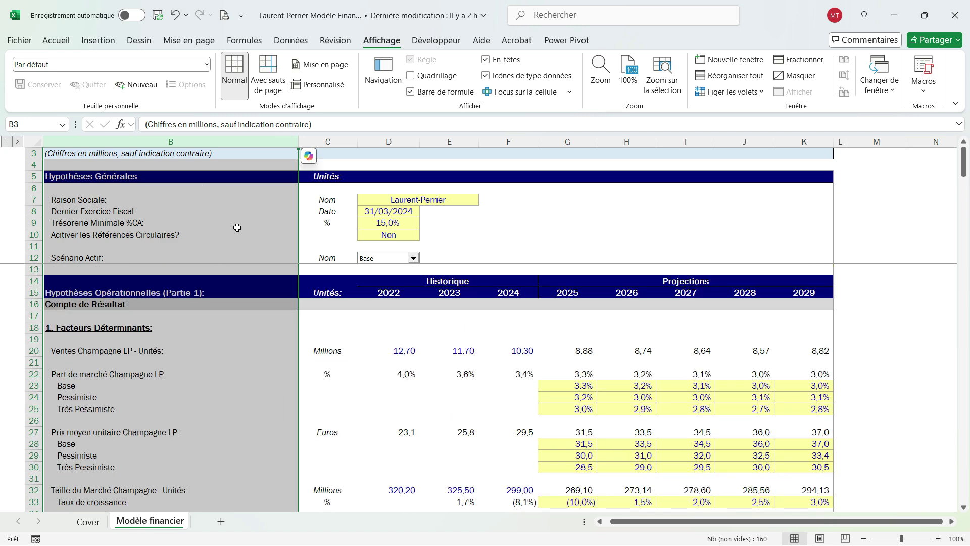
scroll(301, 156, "down", 1)
scroll(240, 245, "down", 20)
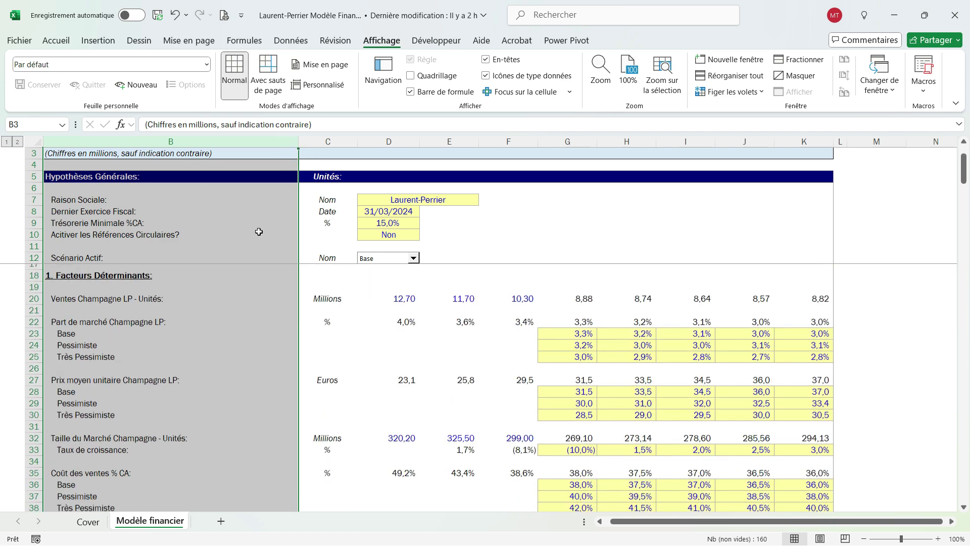
scroll(240, 245, "down", 6)
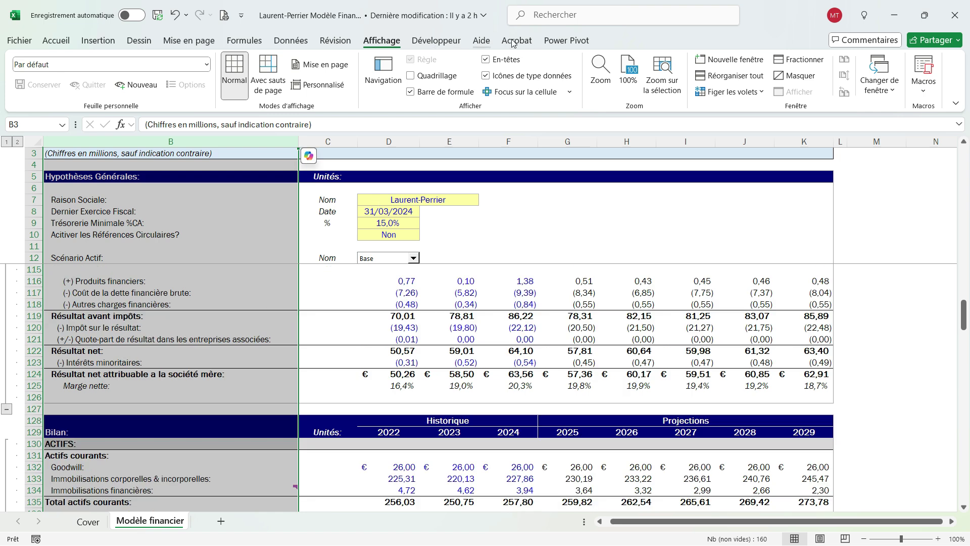
Review in Page Break Preview how both Hypothèses Opérationnelles sections, Compte de Résultat and Bilan are divided into pages.
left_click(273, 83)
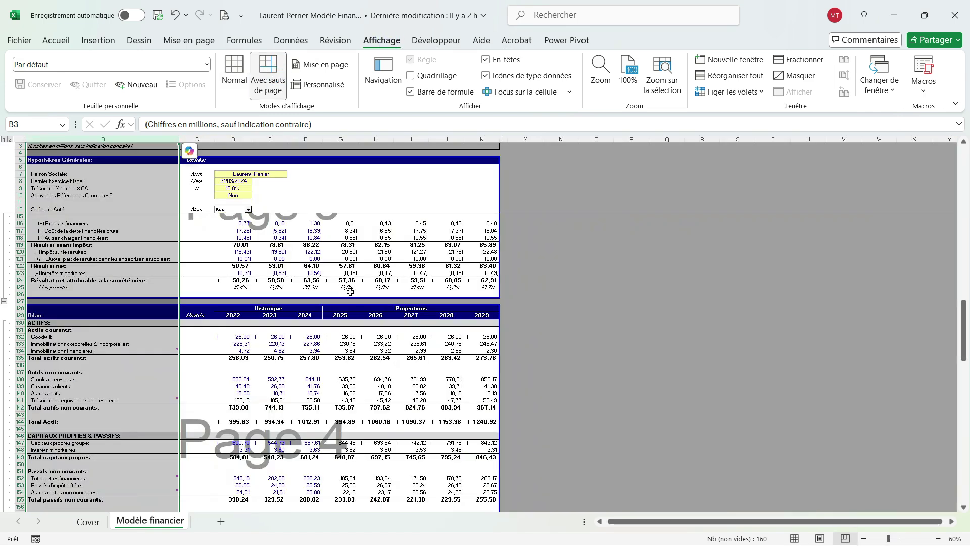
scroll(373, 286, "up", 20)
scroll(374, 286, "up", 13)
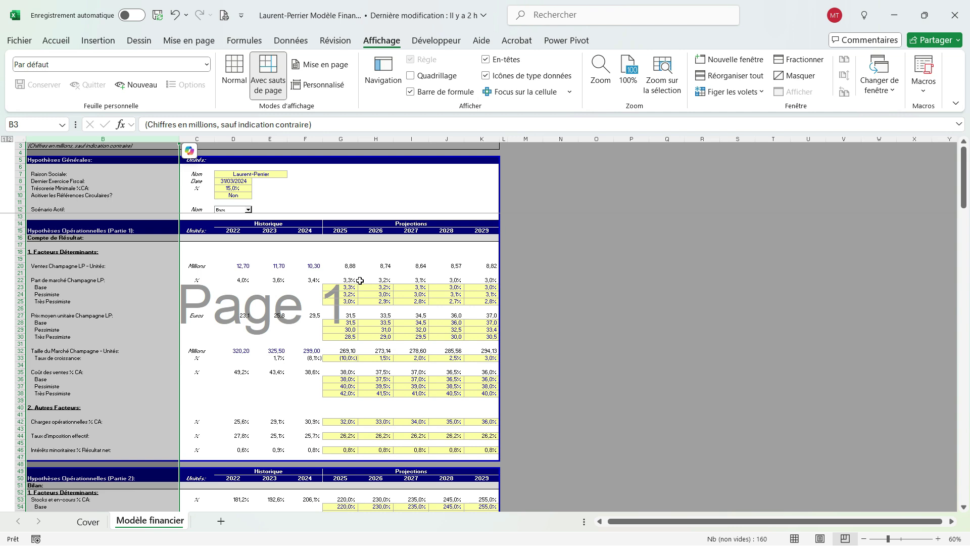
left_click(366, 195)
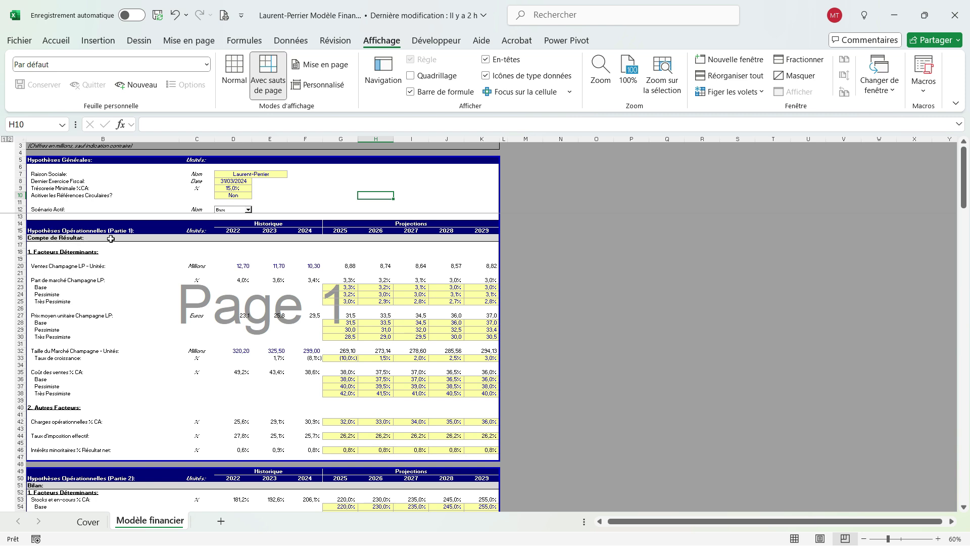
scroll(184, 288, "down", 7)
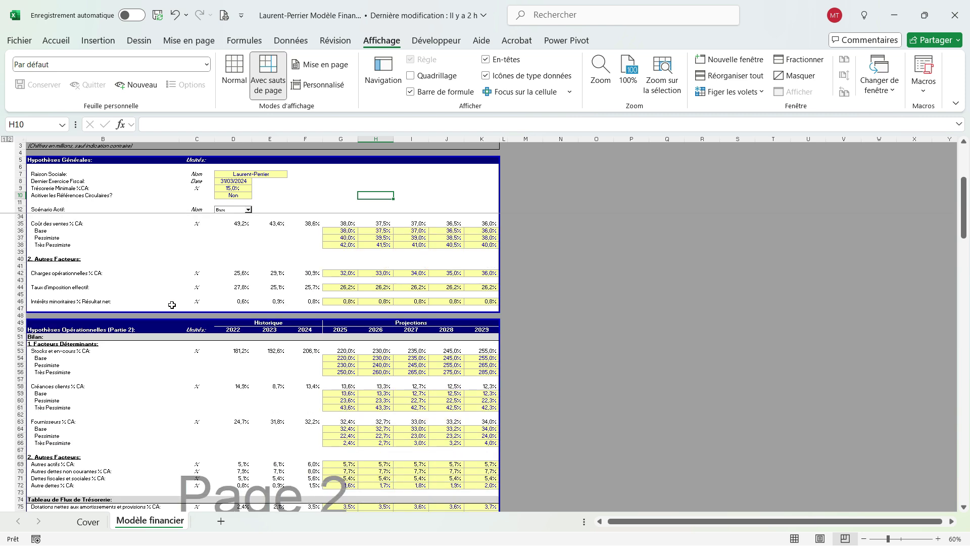
scroll(78, 238, "down", 5)
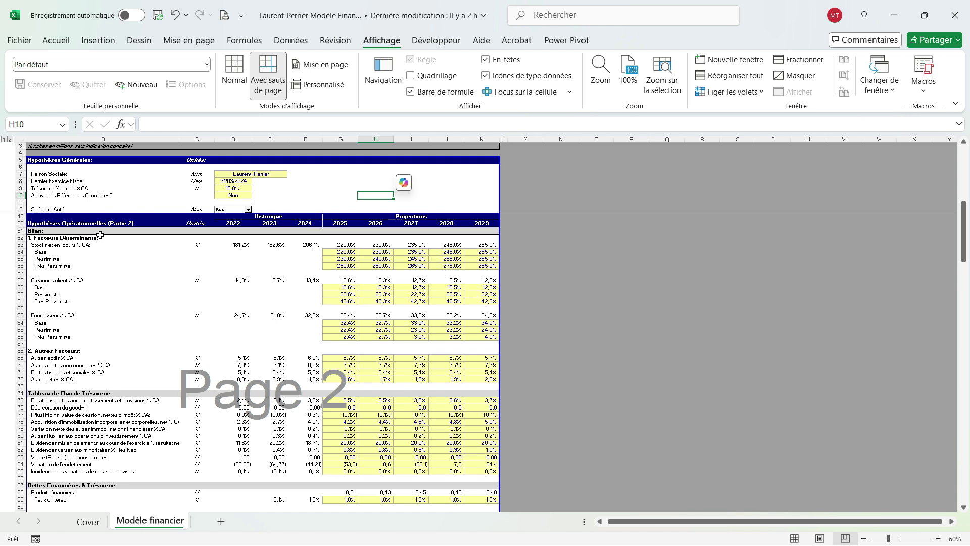
scroll(159, 336, "down", 15)
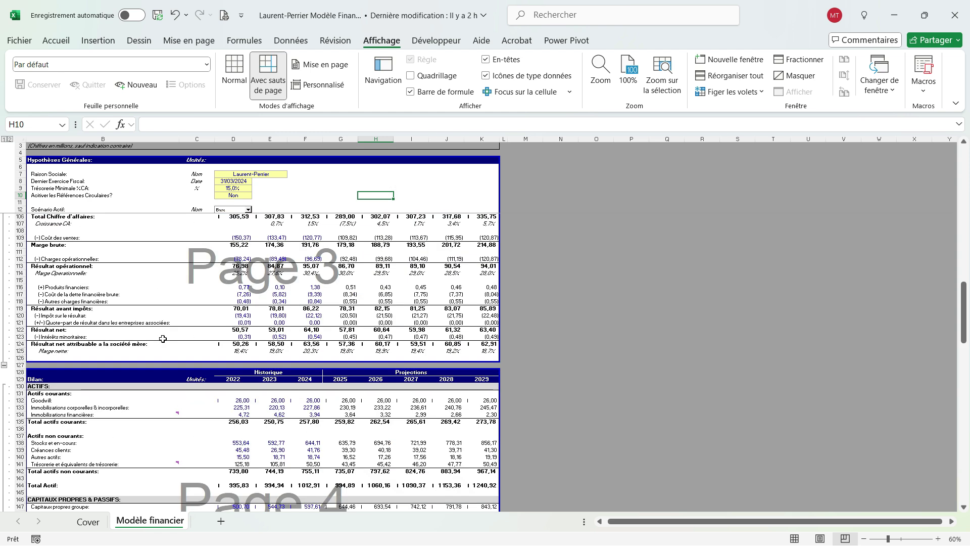
scroll(163, 338, "down", 4)
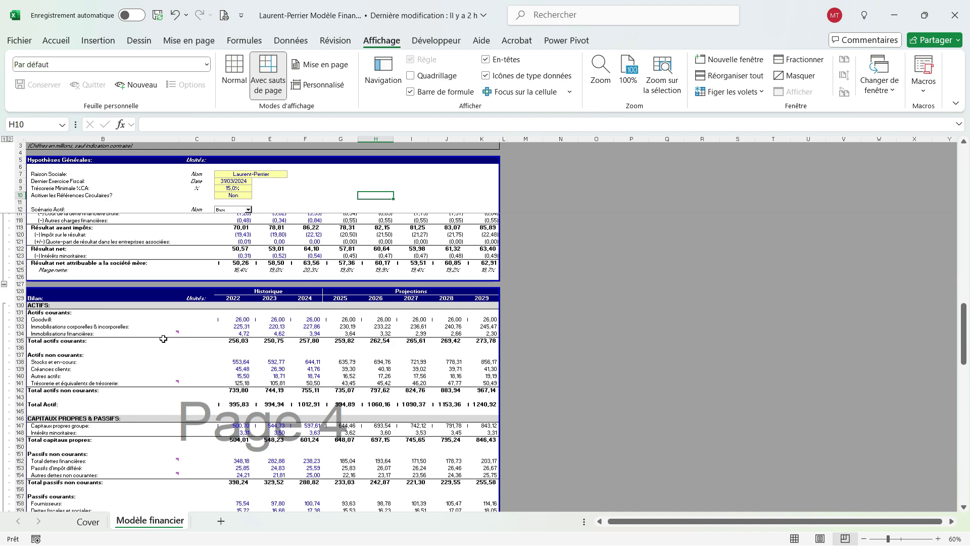
Review the lower sections in Page Break Preview, then page through every sheet of the model in the print preview.
scroll(164, 338, "down", 9)
scroll(163, 338, "down", 20)
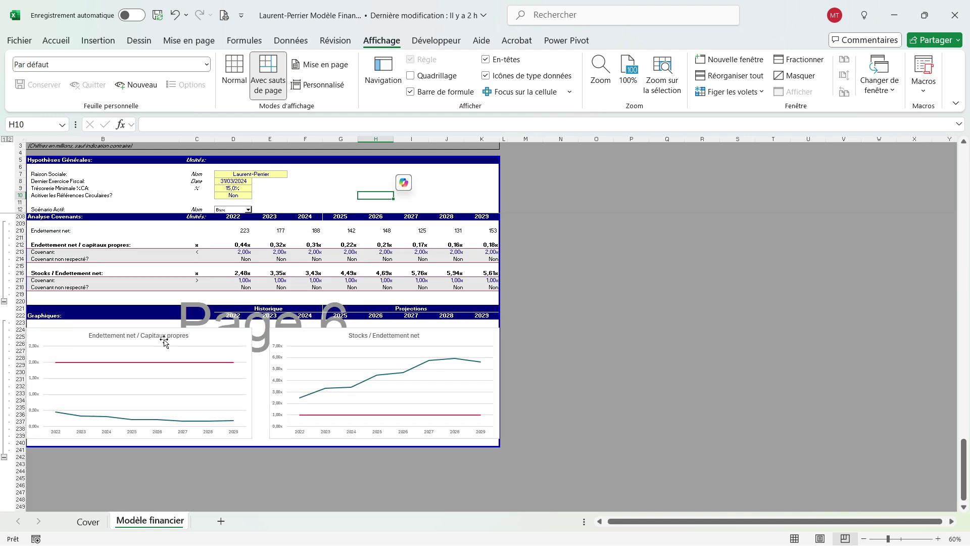
key("ctrl+p")
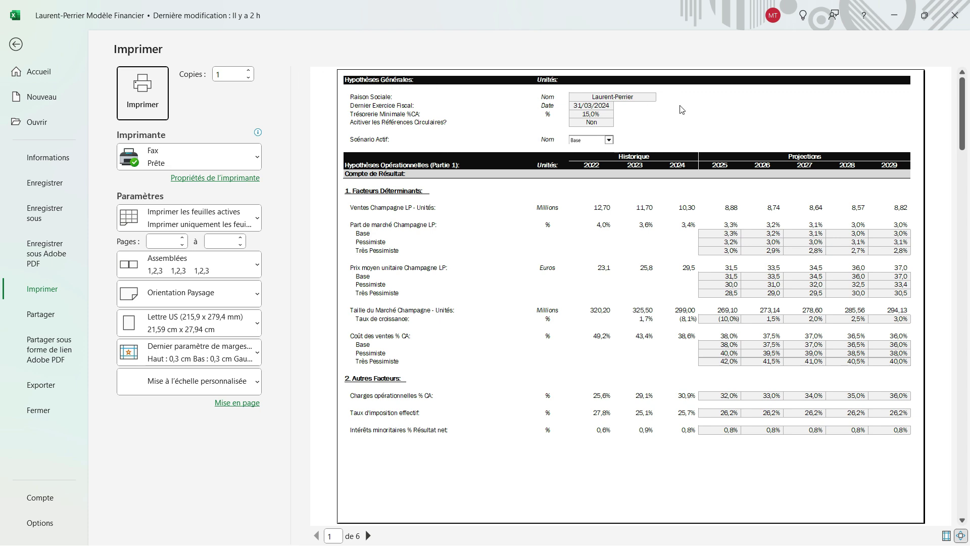
left_click(368, 536)
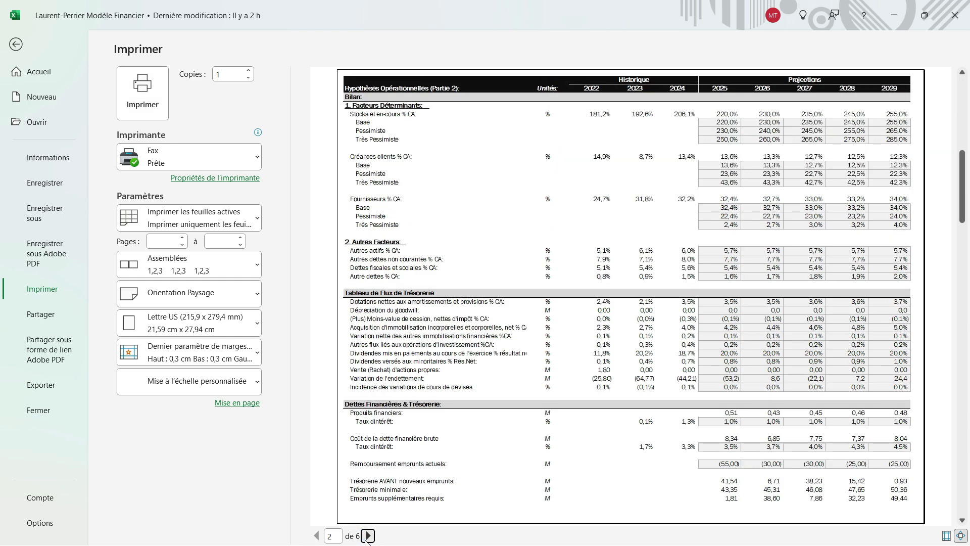
left_click(368, 535)
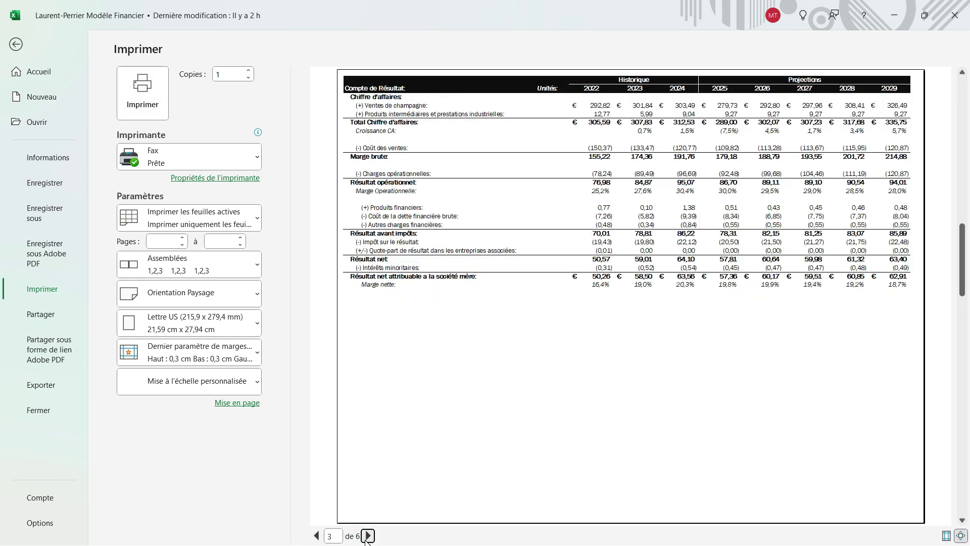
left_click(368, 535)
left_click(368, 535)
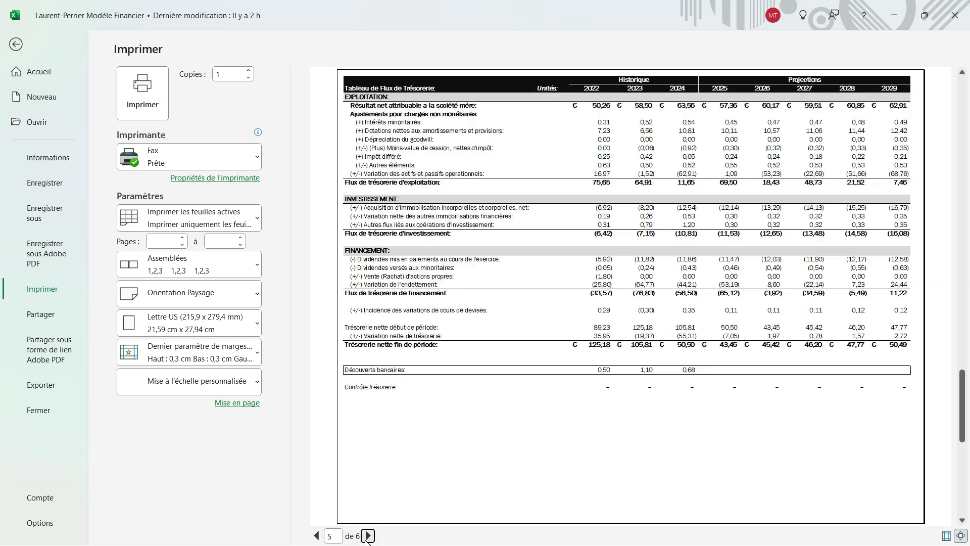
left_click(367, 536)
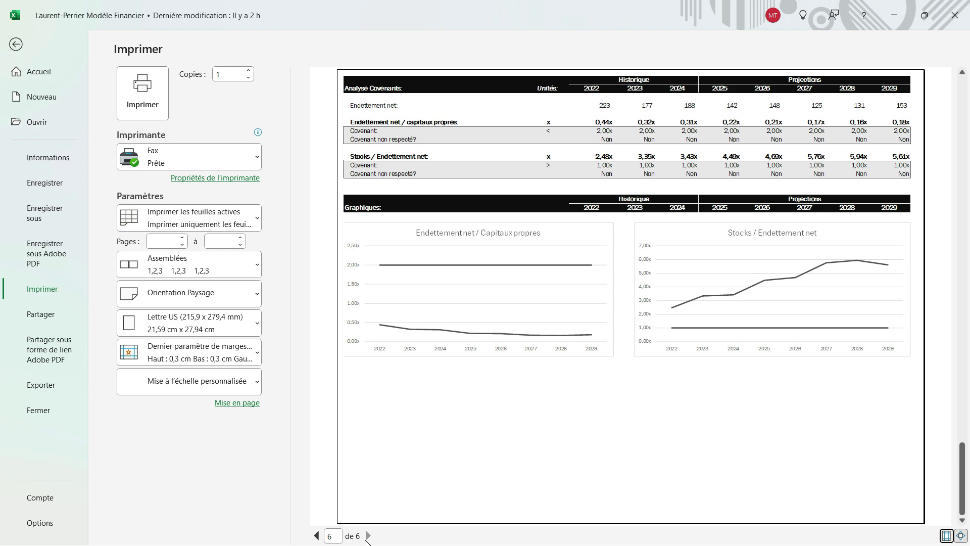
key("Escape")
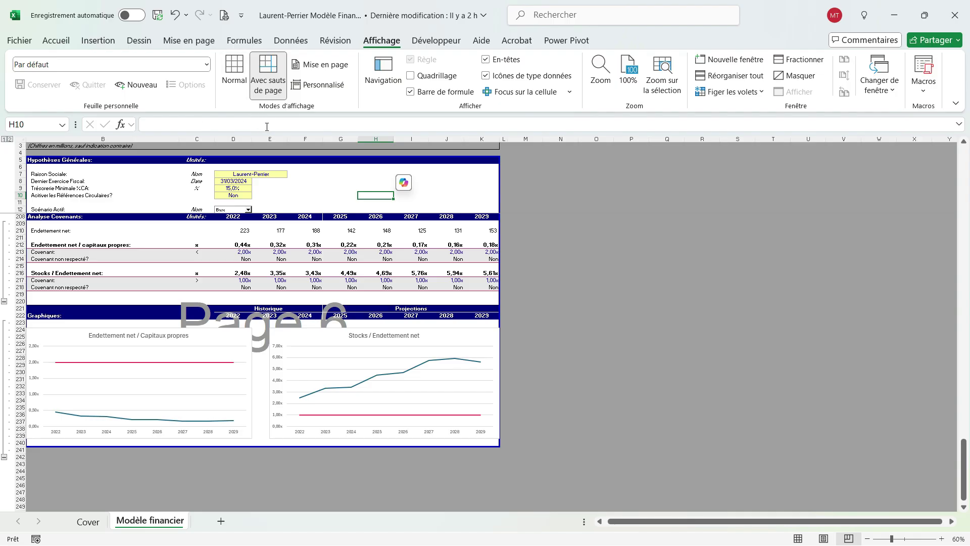
Centre the Modèle financier sheet horizontally on the printed page.
left_click(173, 45)
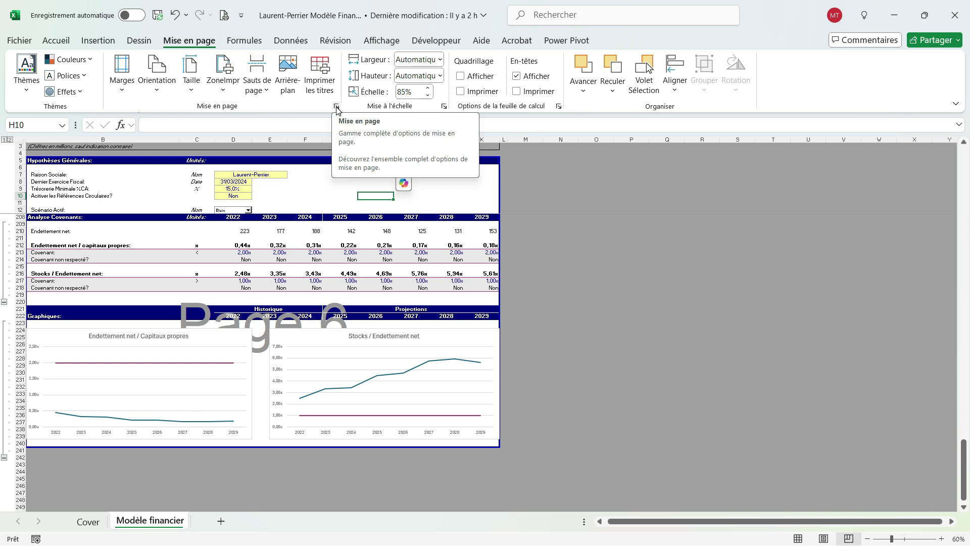
left_click(337, 108)
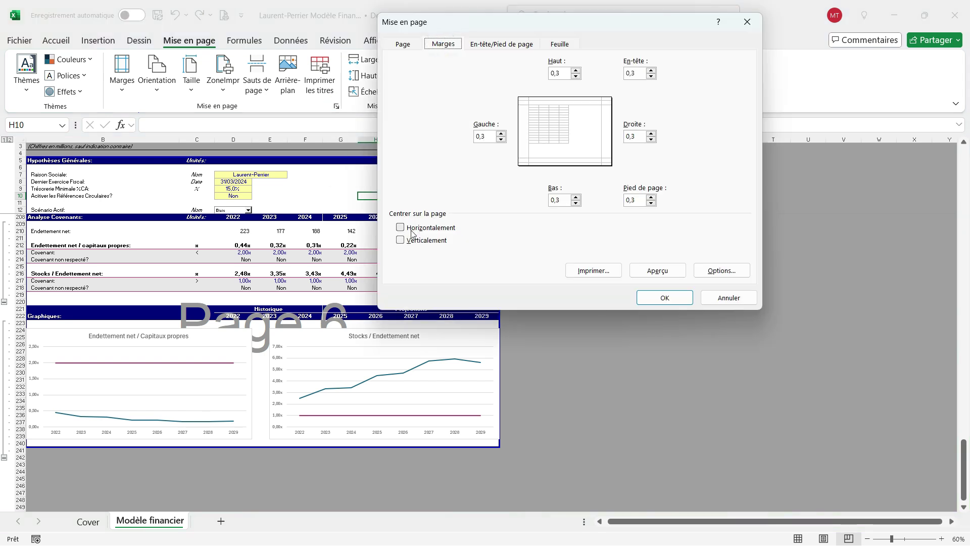
left_click(400, 228)
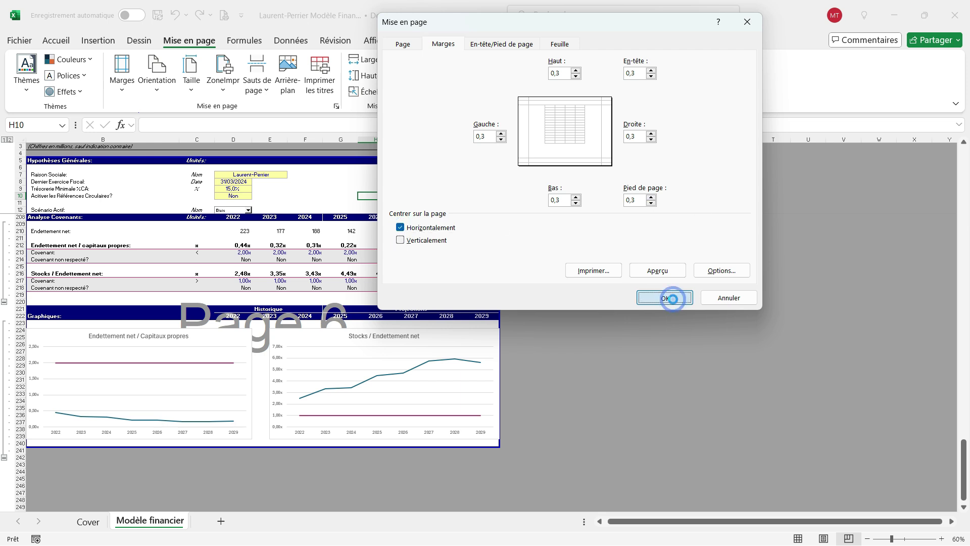
left_click(671, 298)
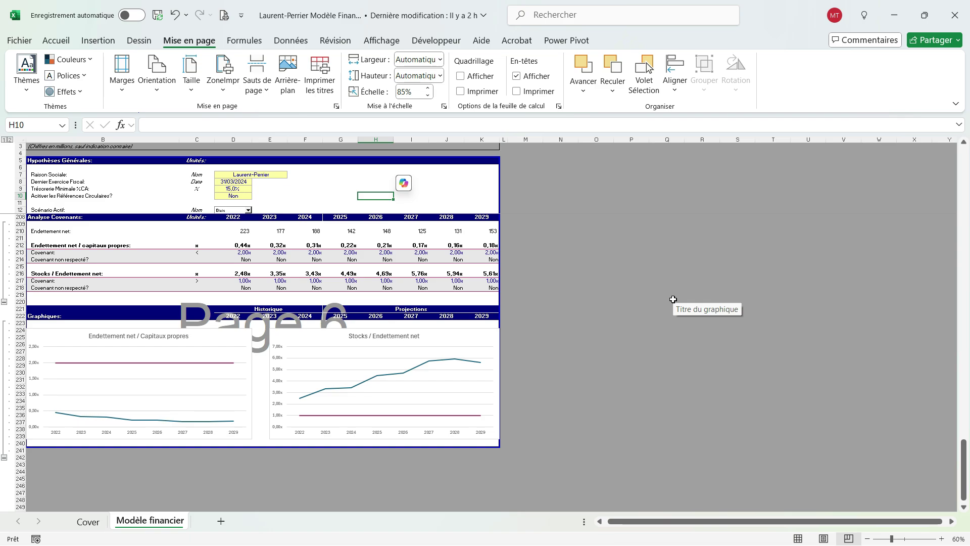
Check the horizontal centring on each page of the model in the print preview.
key("ctrl+p")
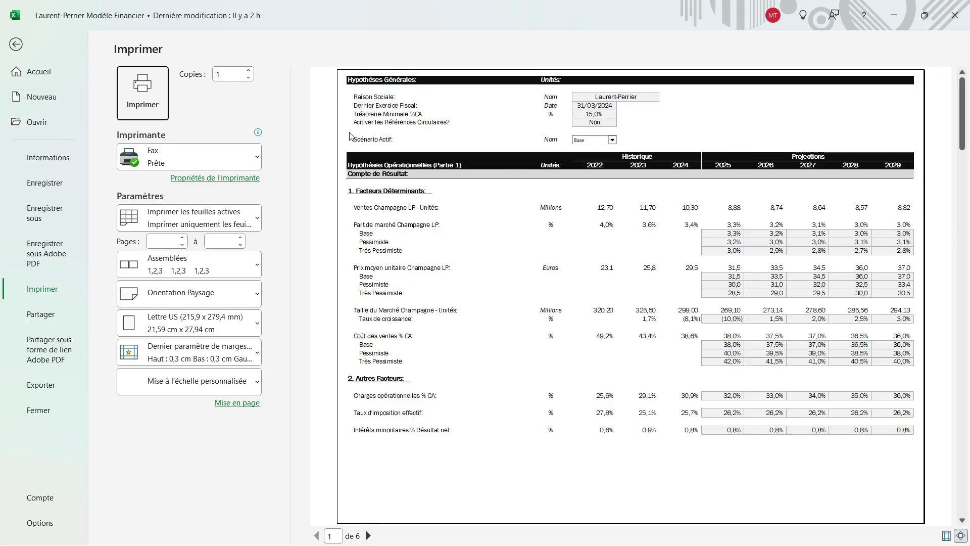
left_click(368, 535)
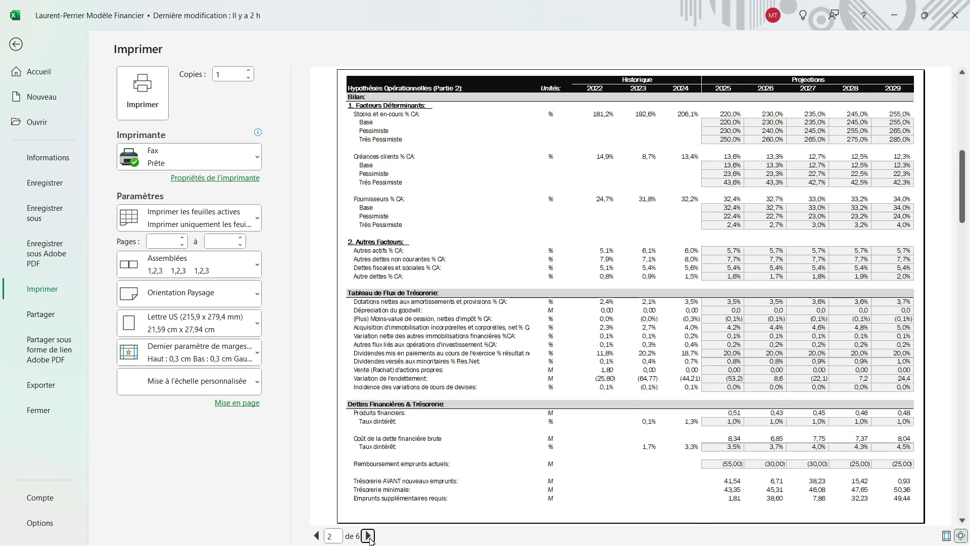
left_click(367, 536)
left_click(368, 535)
left_click(367, 536)
left_click(367, 536)
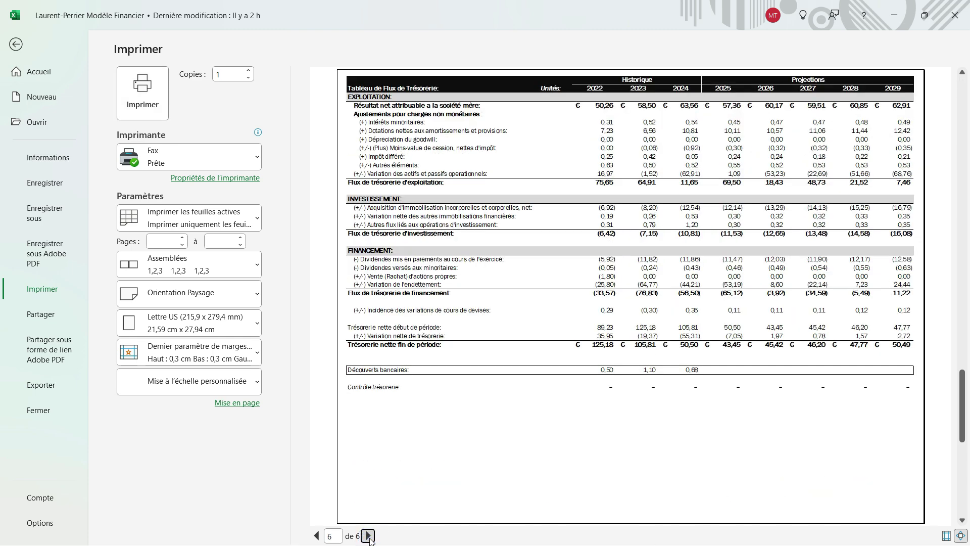
key("Escape")
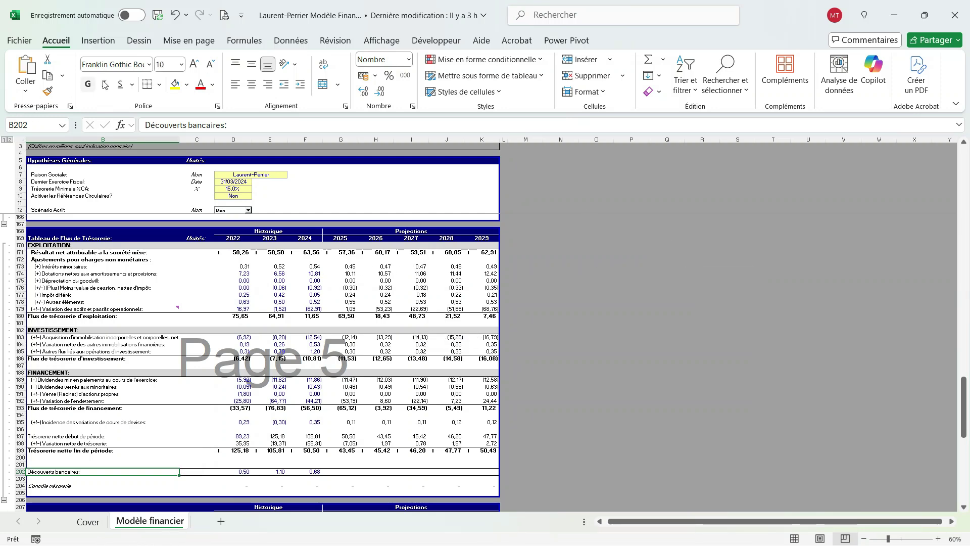
Create a custom footer with the text "Laurent-Perrier Modèle Financier" in its left section.
left_click(194, 42)
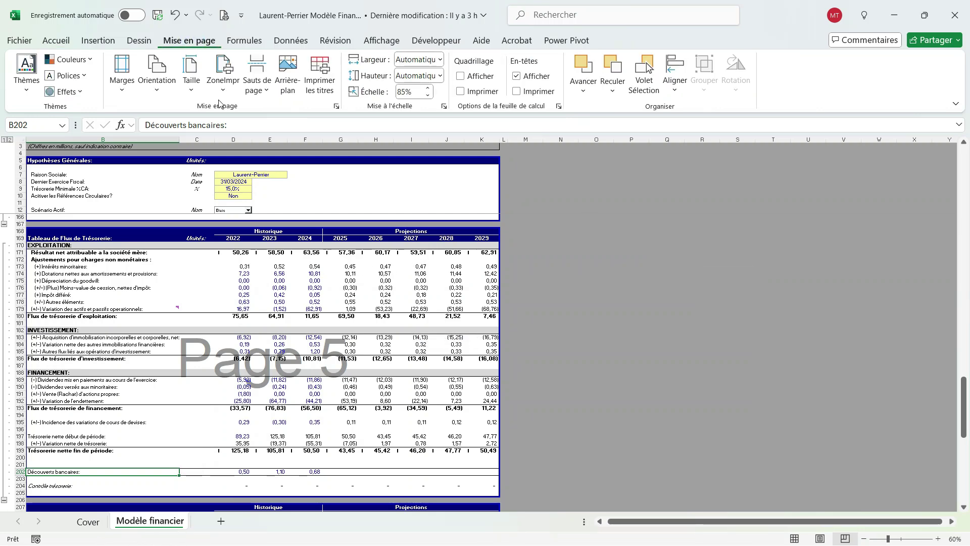
left_click(336, 106)
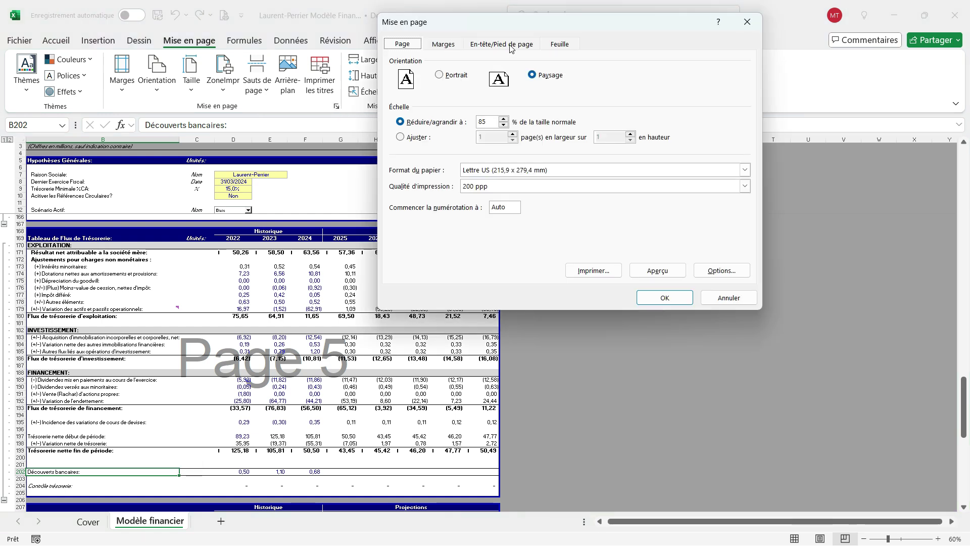
left_click(511, 46)
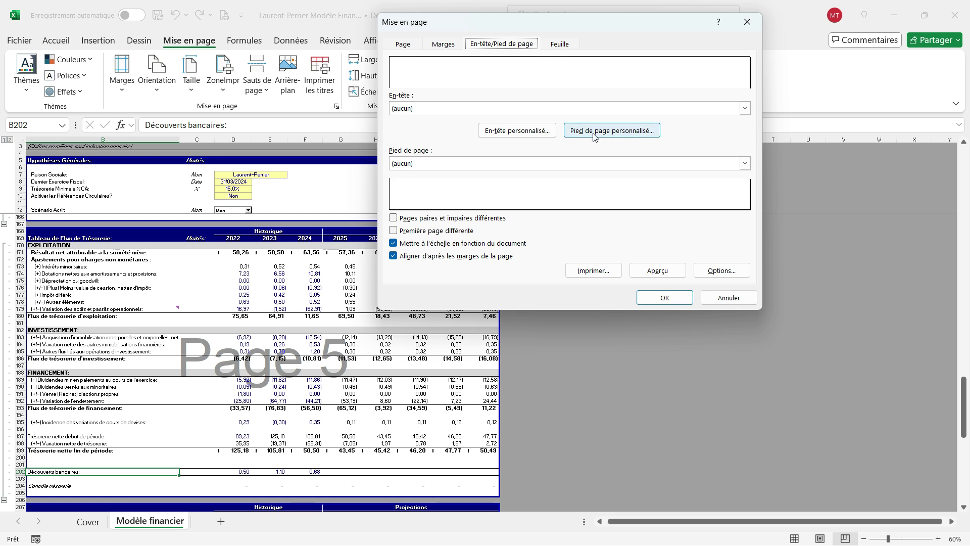
left_click(619, 136)
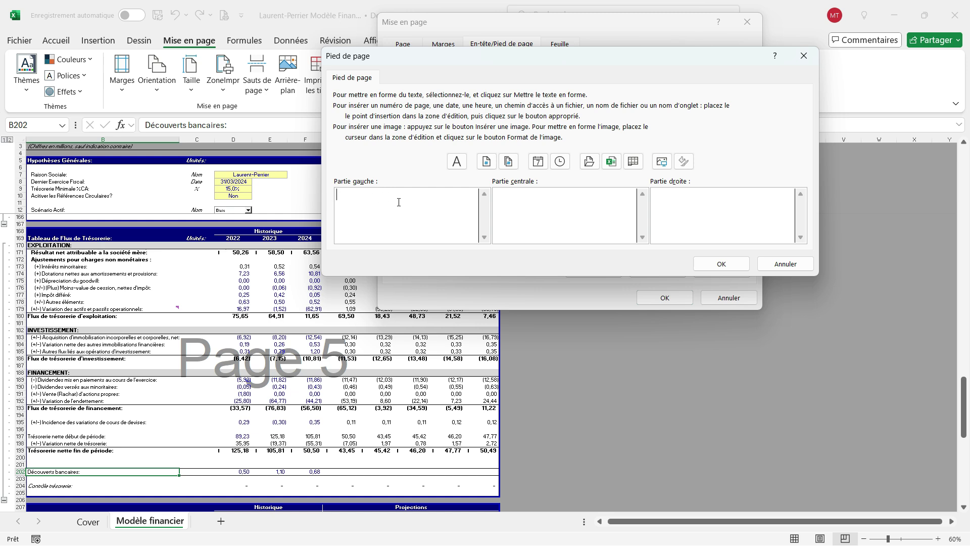
type("Laurent-Perrier Modèle Financier")
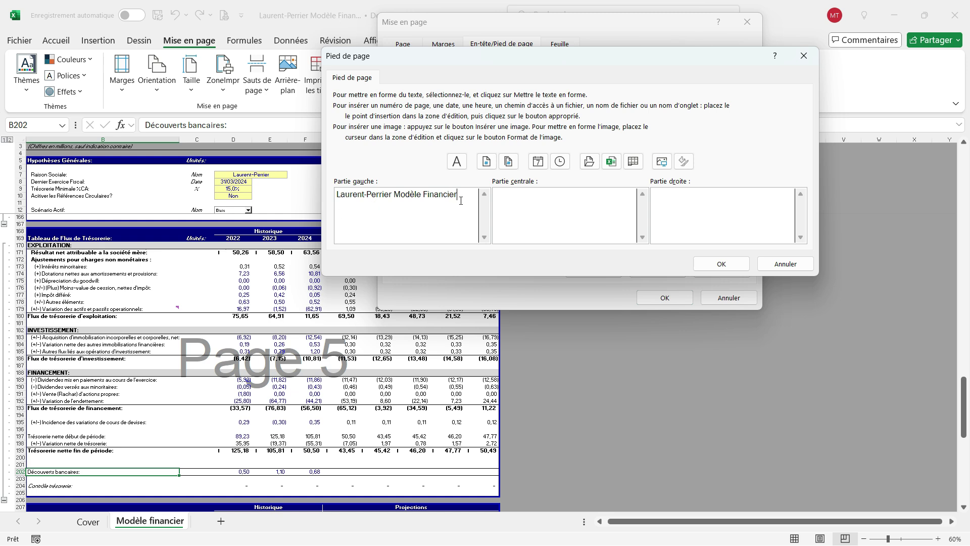
Format the left footer text in bold (Gras) with the recently used dark blue colour.
left_click_drag(459, 194, 330, 193)
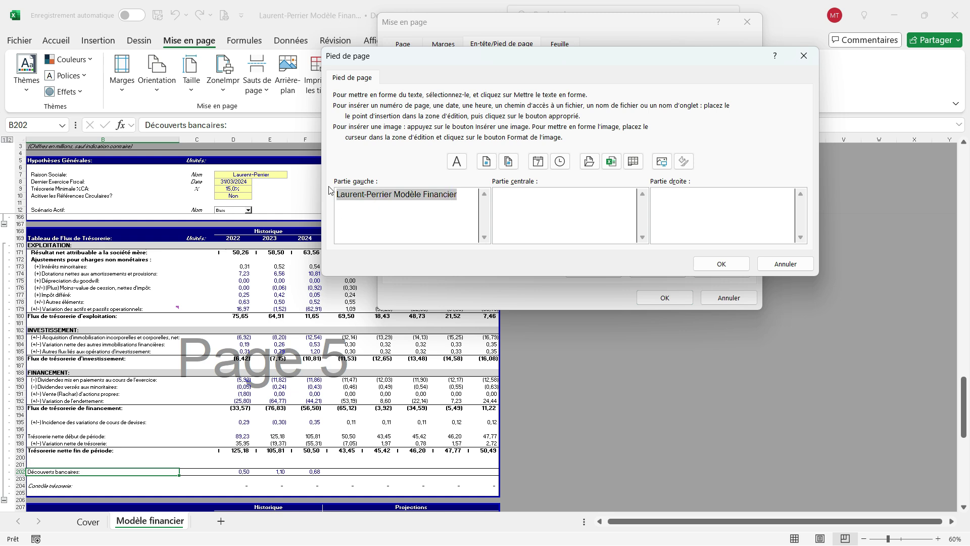
left_click(456, 161)
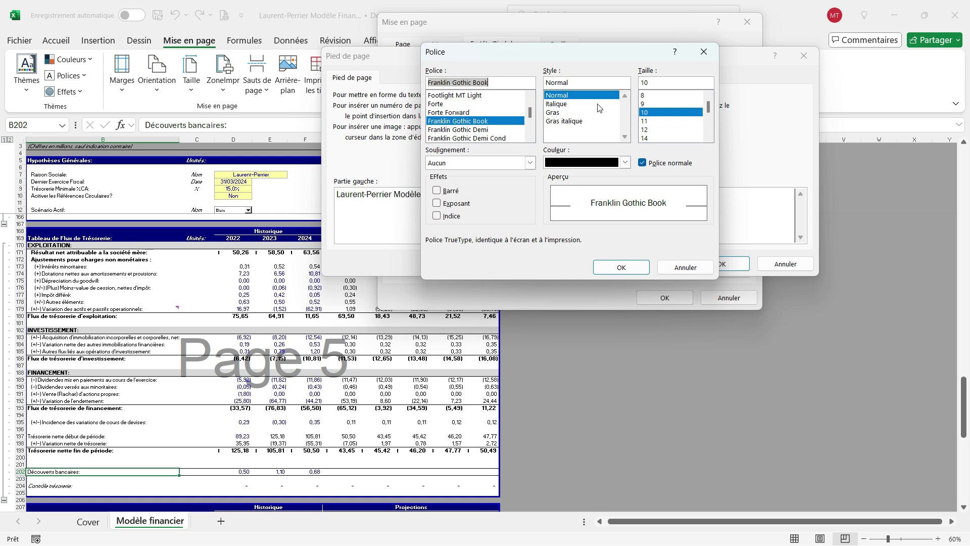
left_click(558, 113)
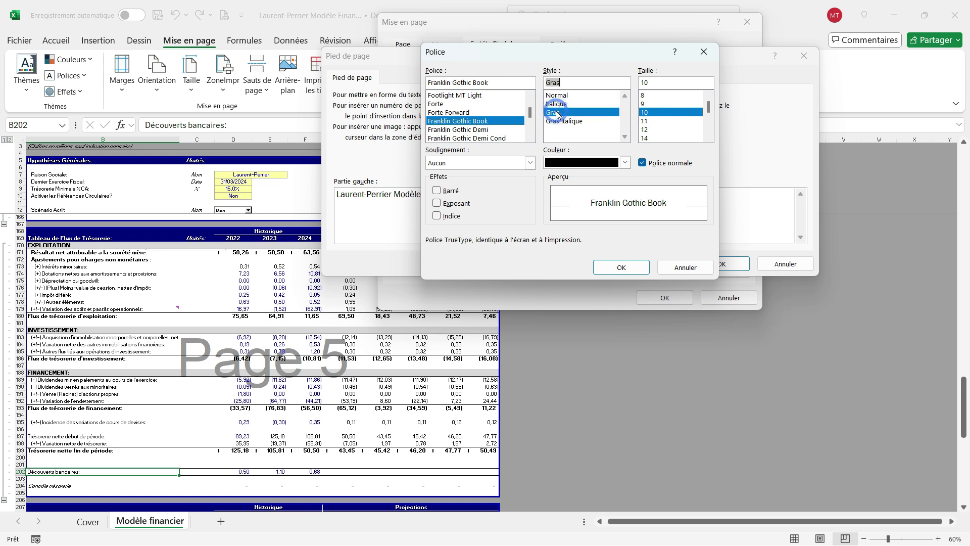
left_click(625, 162)
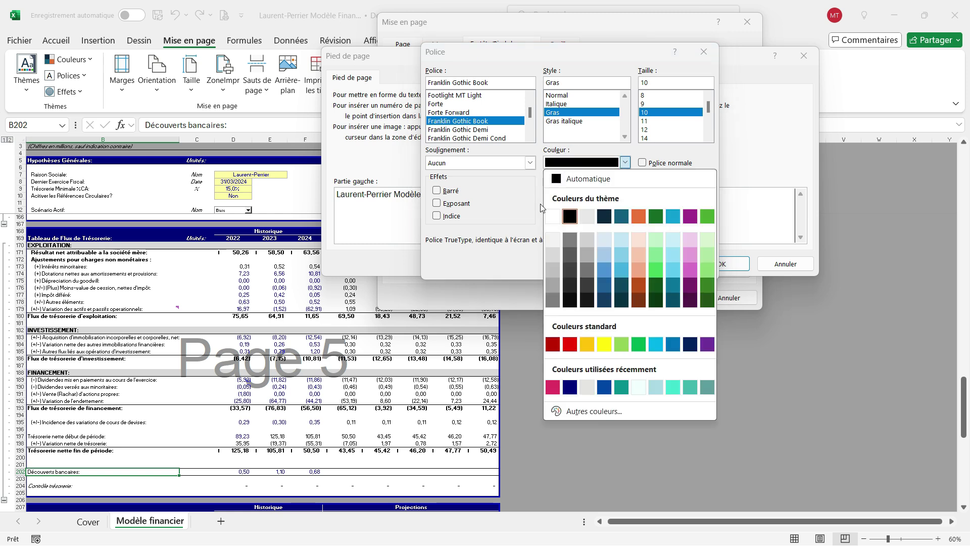
left_click(569, 387)
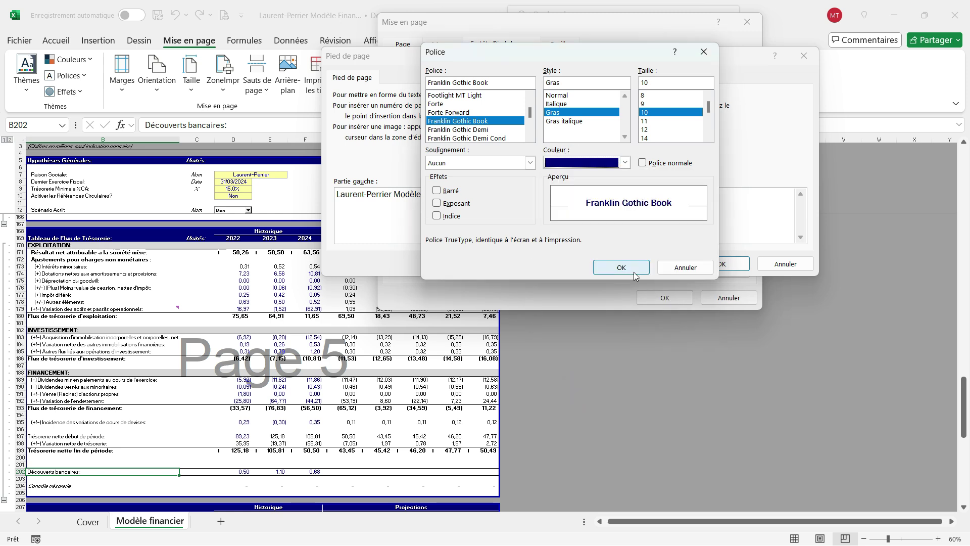
left_click(620, 270)
Add "Page &[Page] / &[Pages]" to the central footer section, using the page number and total pages codes.
left_click(539, 199)
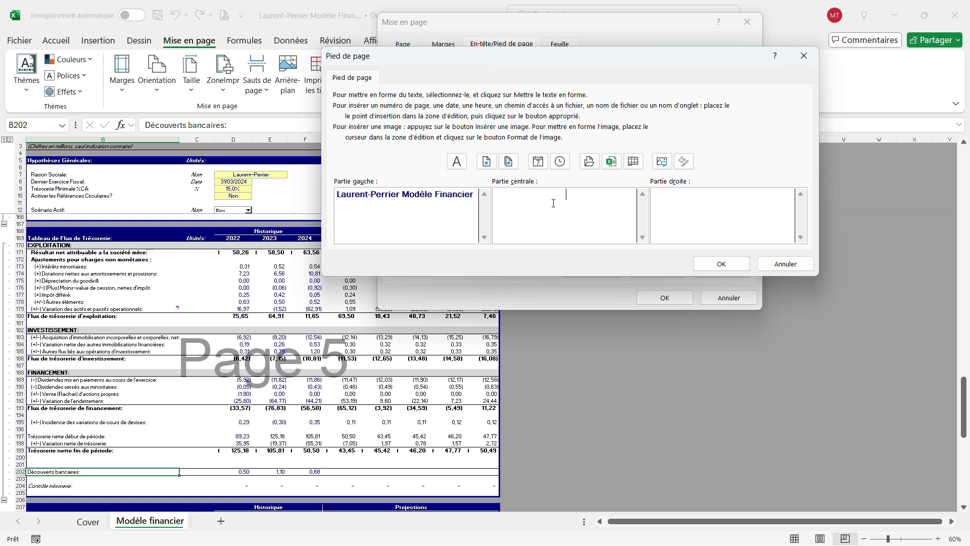
type("Page")
left_click(486, 162)
left_click(560, 196)
type("/")
left_click(509, 162)
Format the central page numbering in bold (Gras) dark blue and apply the custom footer to the sheet.
triple_click(572, 204)
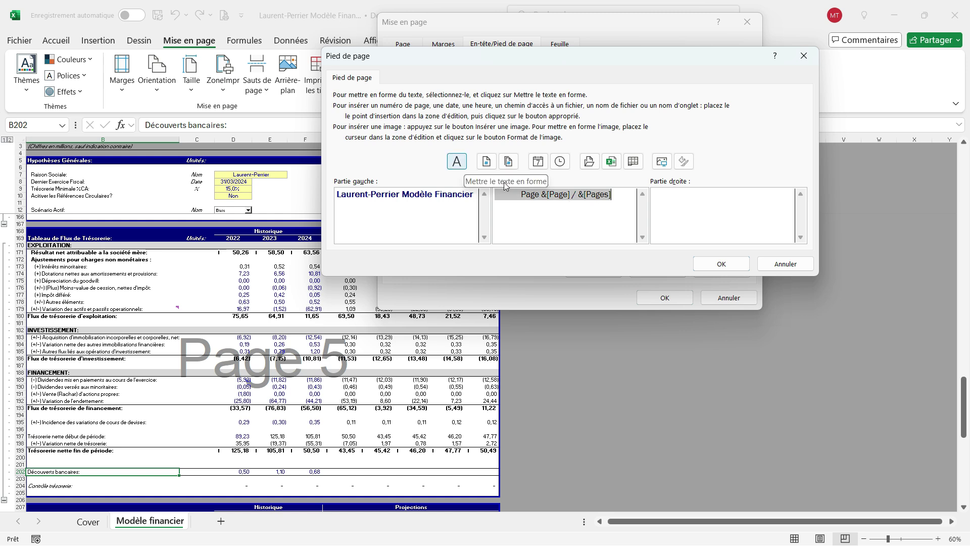
left_click(461, 165)
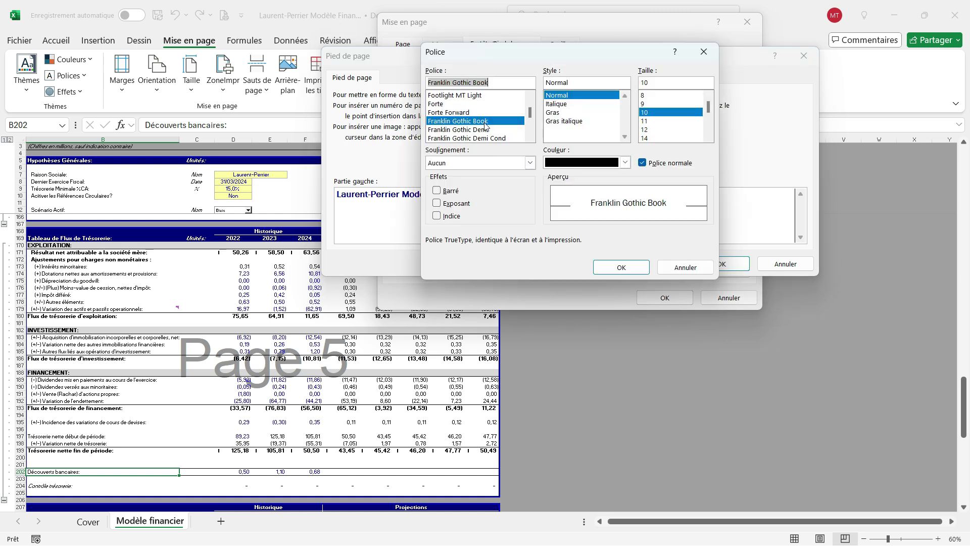
left_click(556, 113)
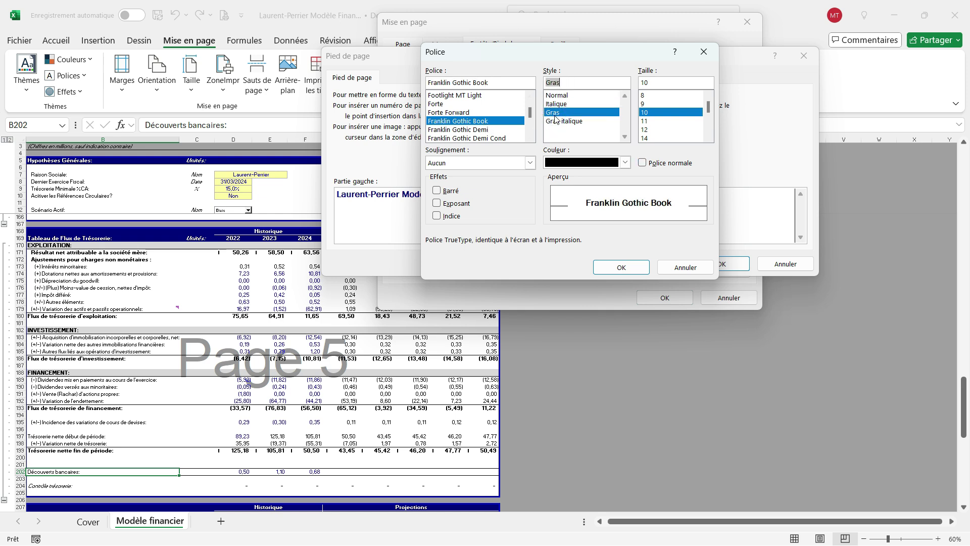
left_click(618, 163)
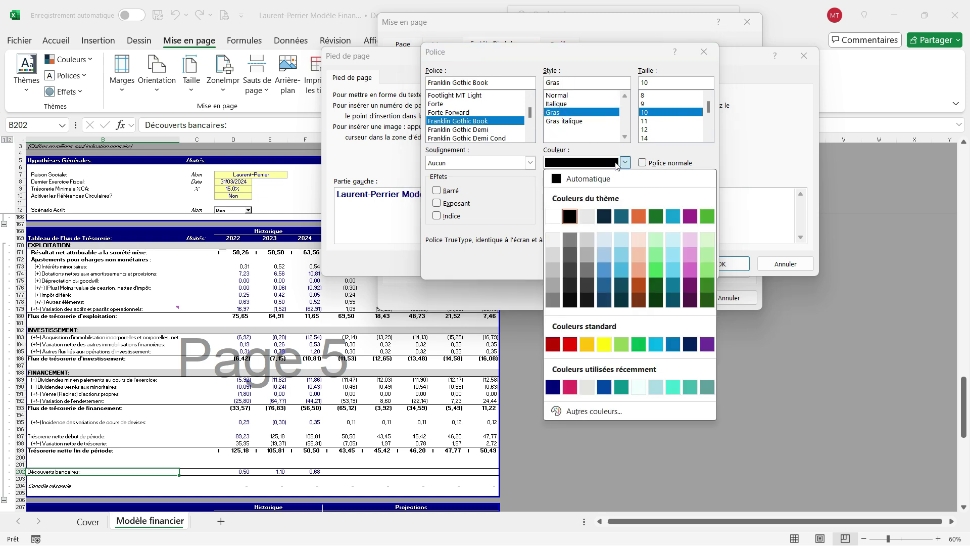
left_click(553, 388)
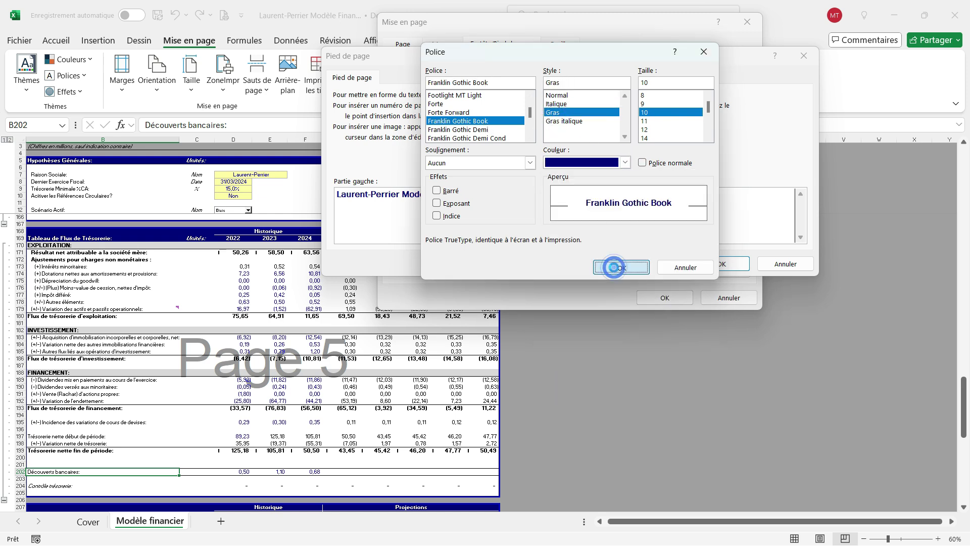
left_click(613, 264)
left_click(706, 269)
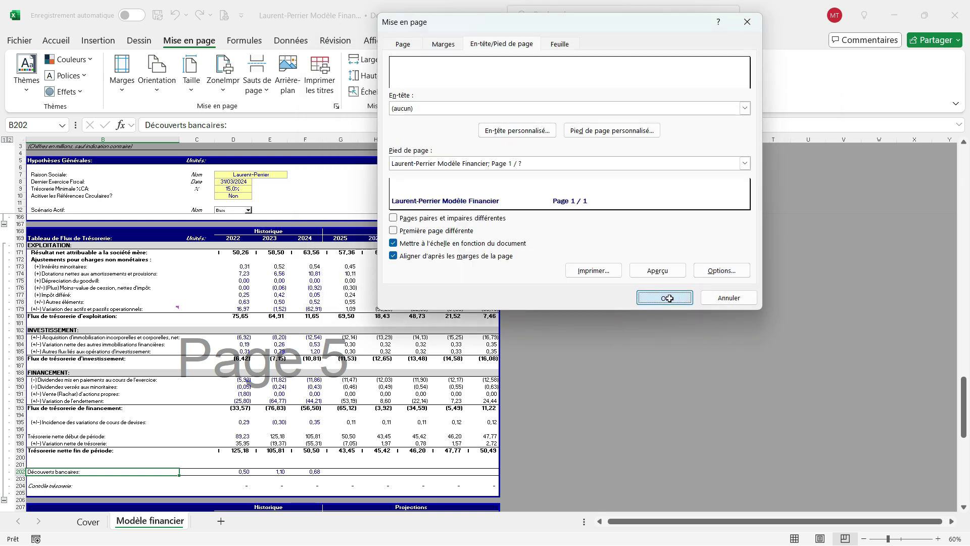
left_click(664, 297)
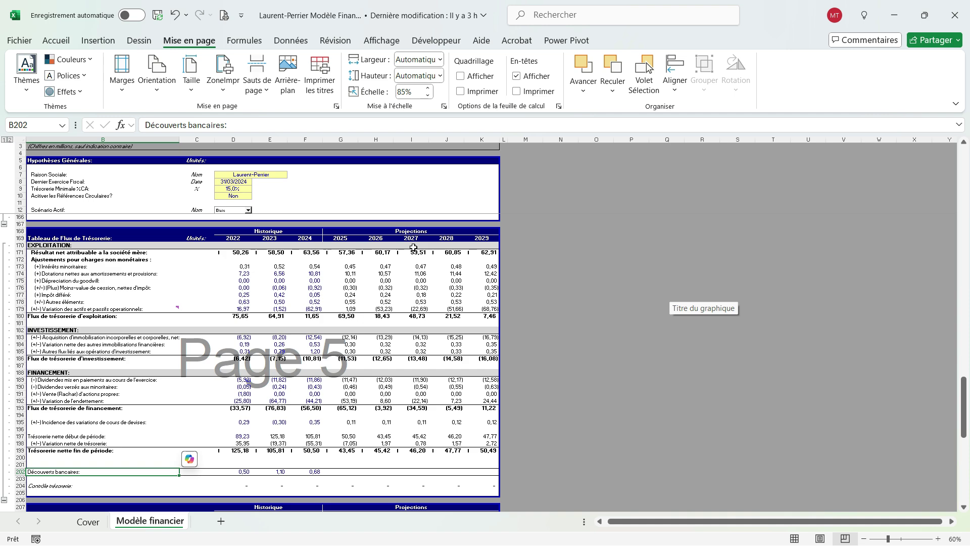
Review every page of the financial model sheet in the print preview, checking the footer and page numbering.
key("ctrl+p")
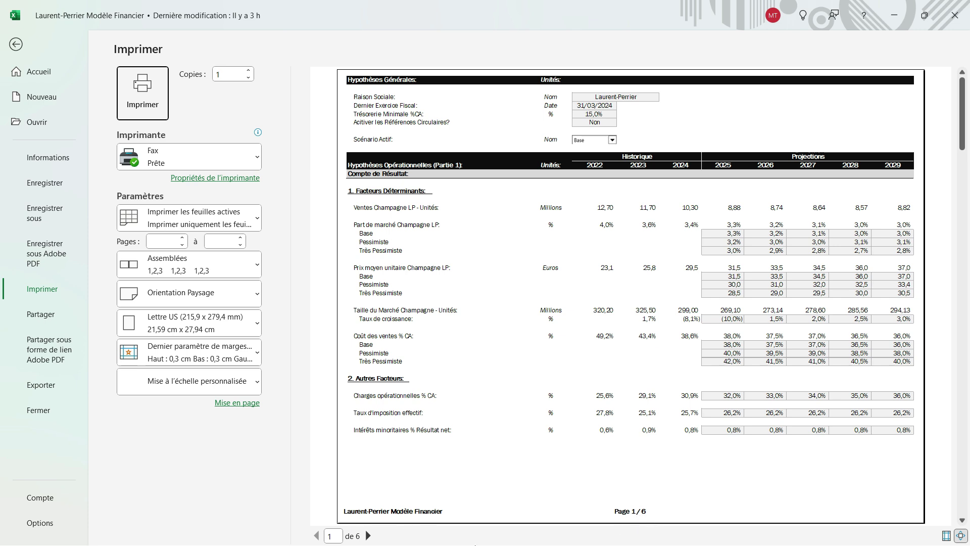
left_click(369, 536)
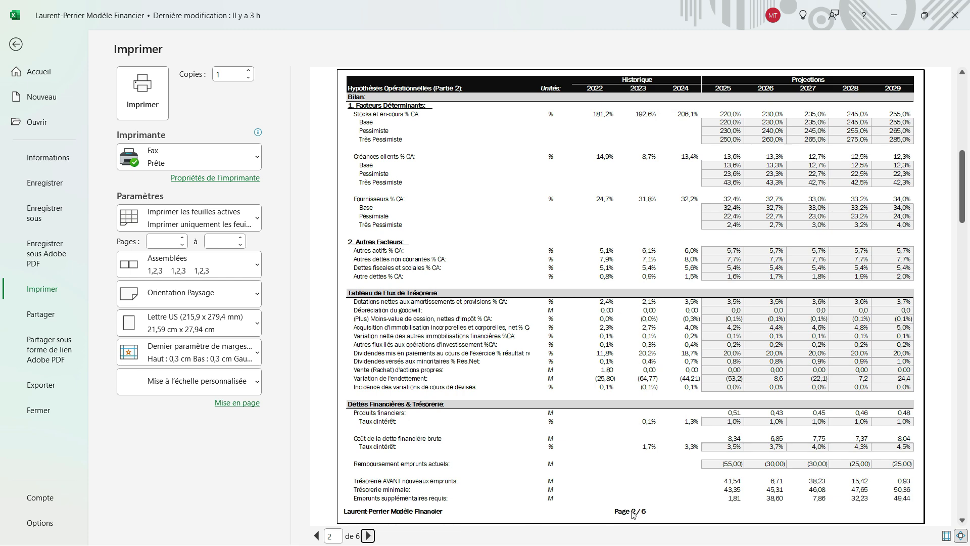
left_click(369, 536)
left_click(370, 536)
left_click(370, 536)
left_click(369, 536)
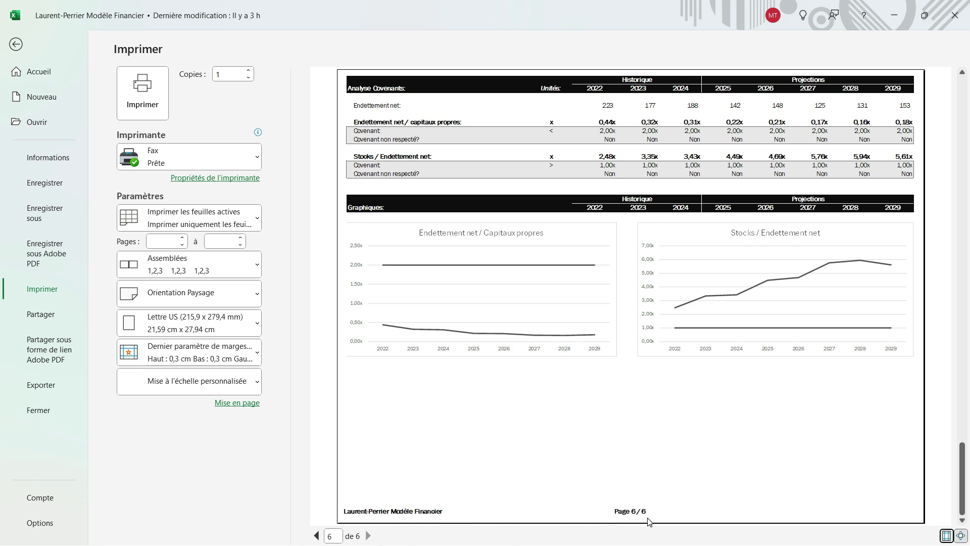
key("Escape")
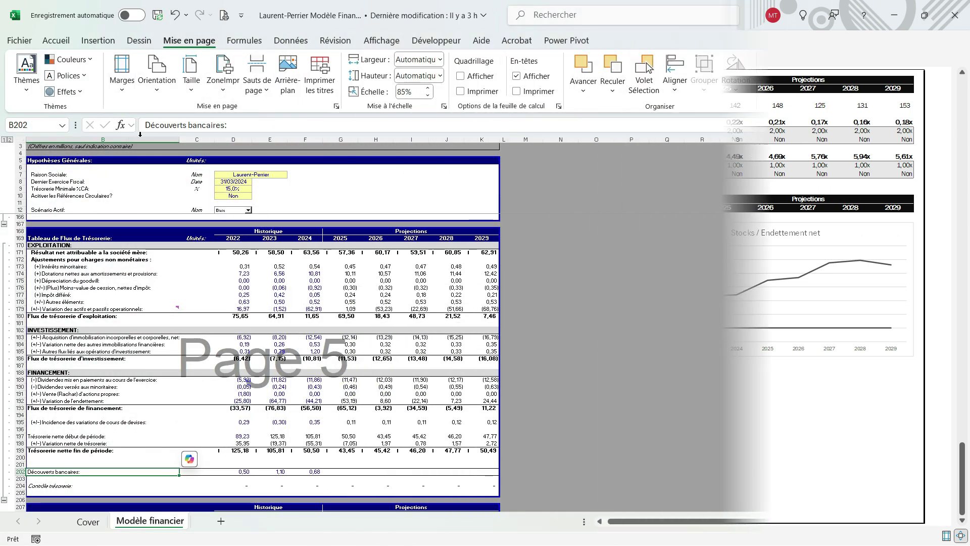
Set the print area of the Cover sheet to $B$2:$Q$49.
left_click(98, 521)
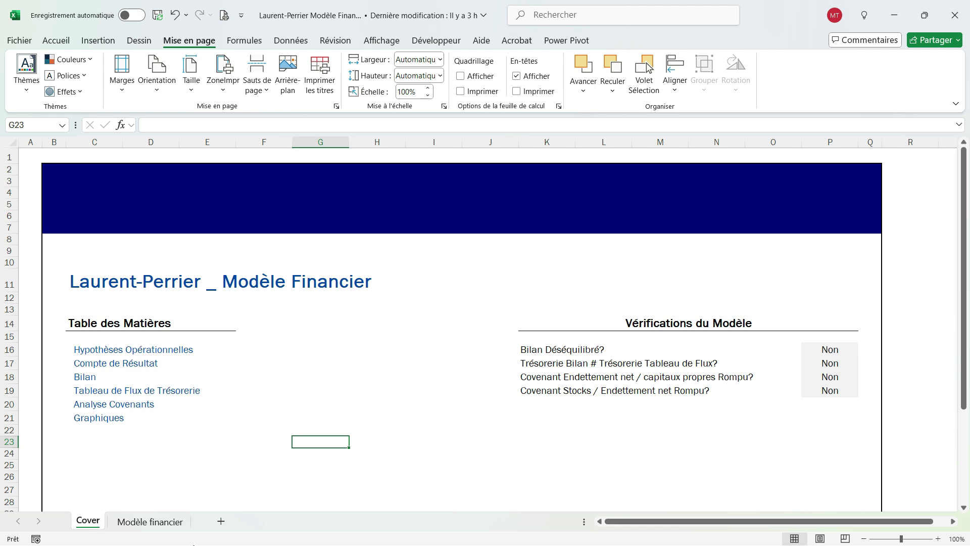
left_click(336, 107)
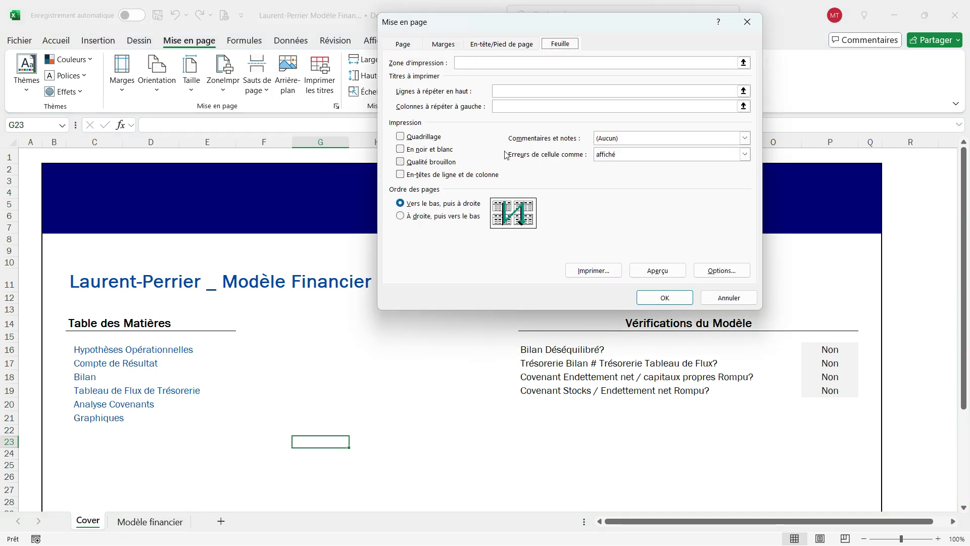
left_click_drag(54, 170, 45, 462)
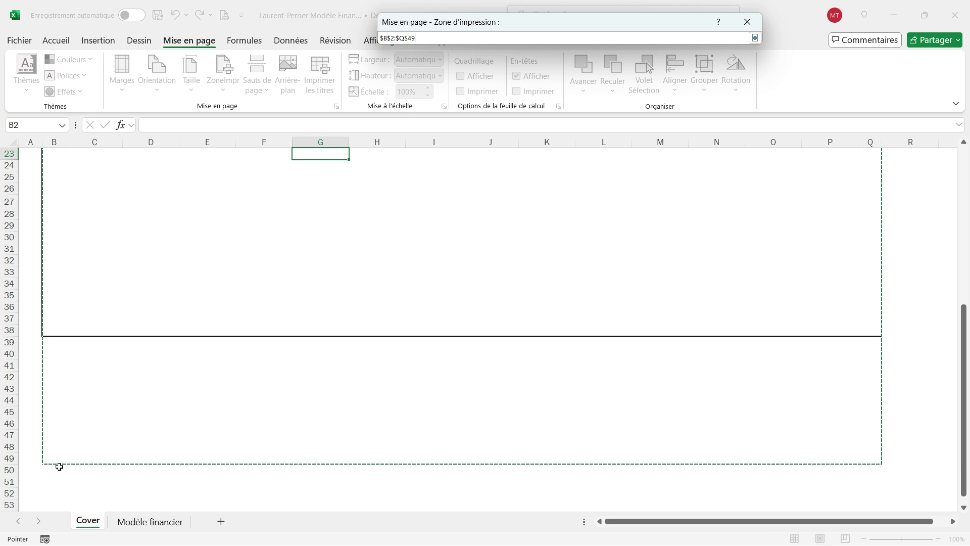
scroll(59, 466, "up", 4)
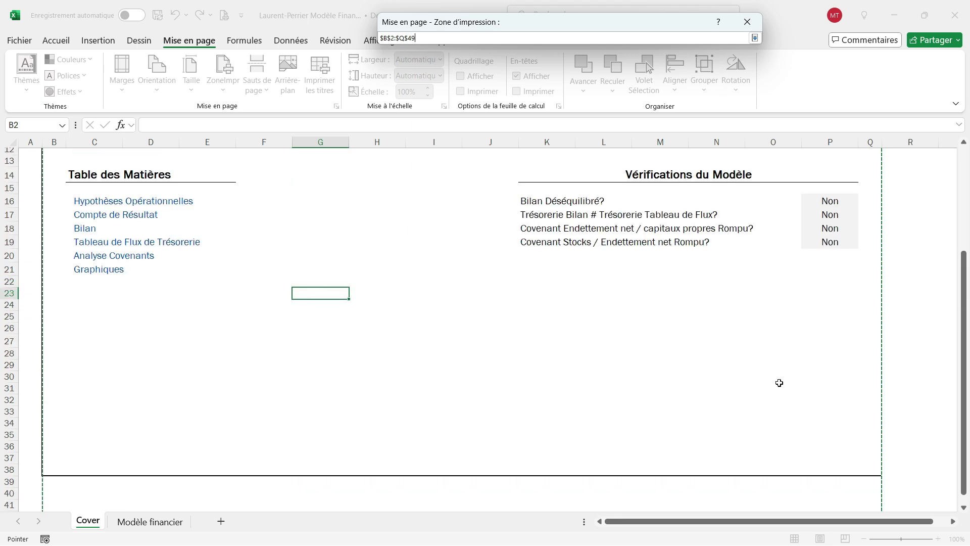
scroll(243, 283, "up", 3)
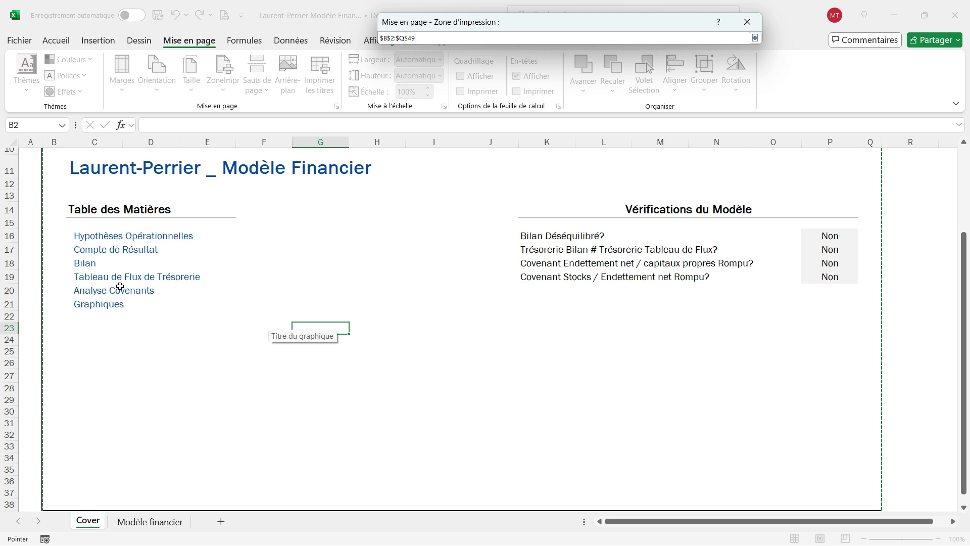
scroll(75, 248, "up", 1)
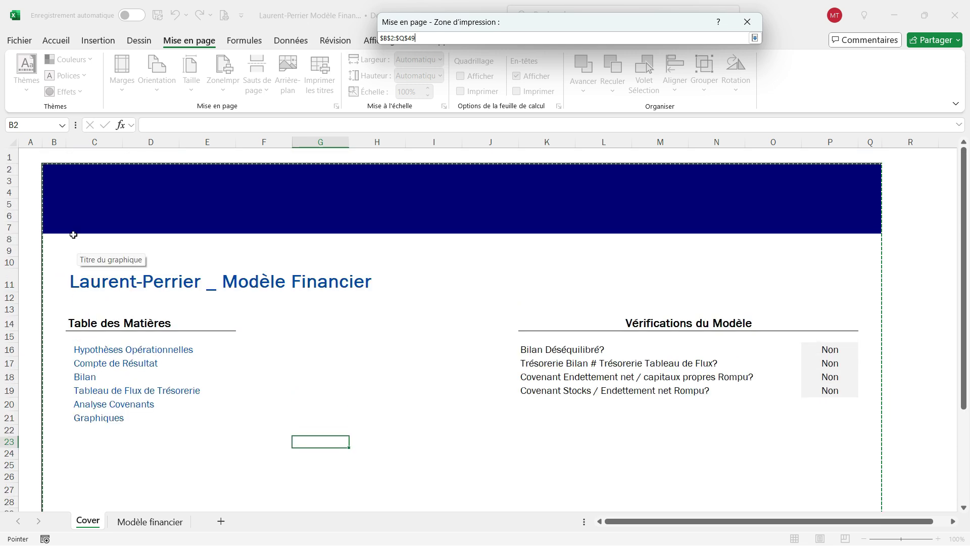
scroll(85, 241, "down", 1)
scroll(85, 241, "up", 1)
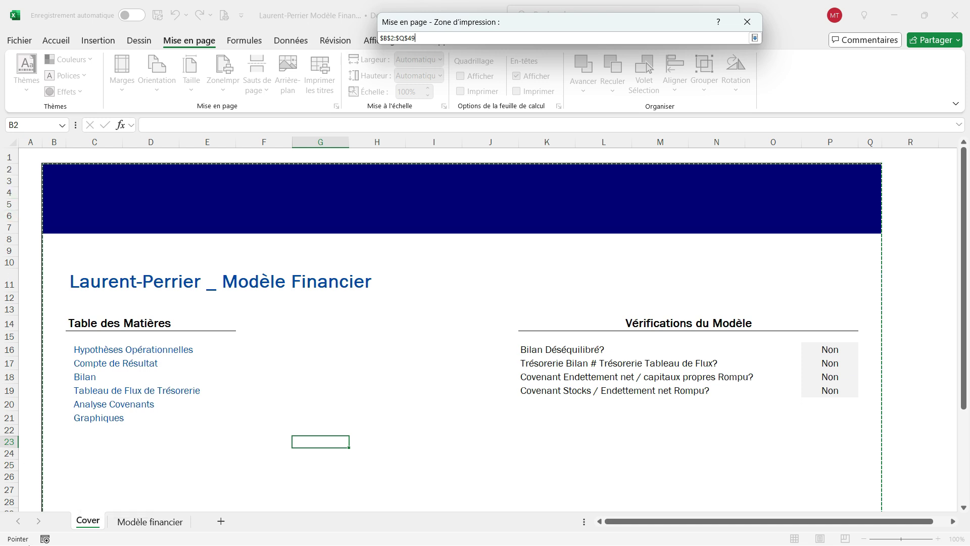
scroll(149, 461, "down", 4)
scroll(148, 461, "down", 2)
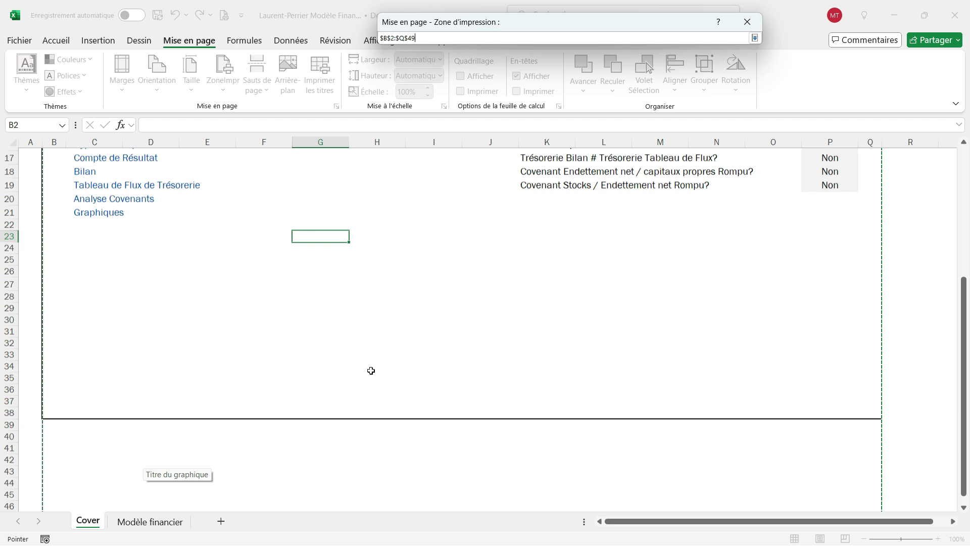
key("Return")
left_click(659, 298)
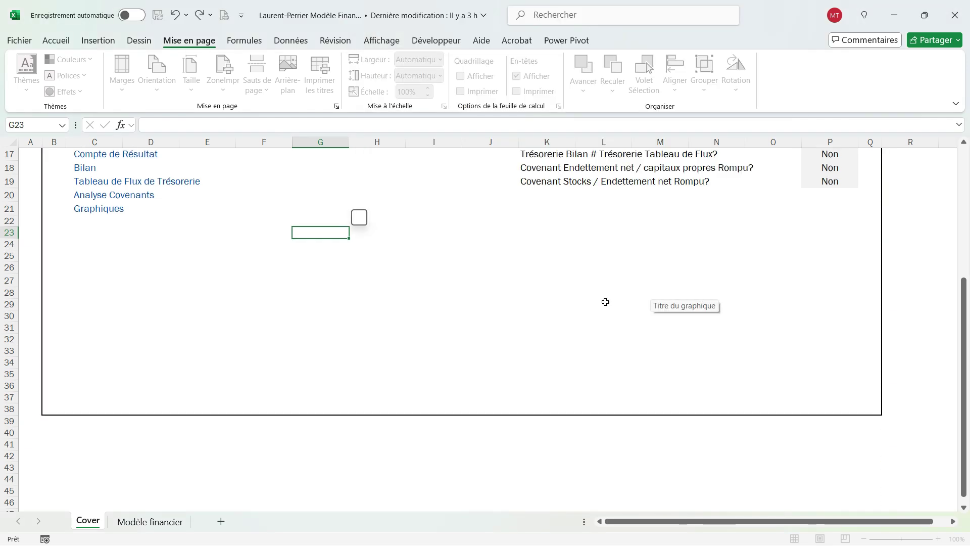
Inspect the lower limit of the Cover sheet's print area and display the sheet in page break preview.
scroll(31, 320, "down", 1)
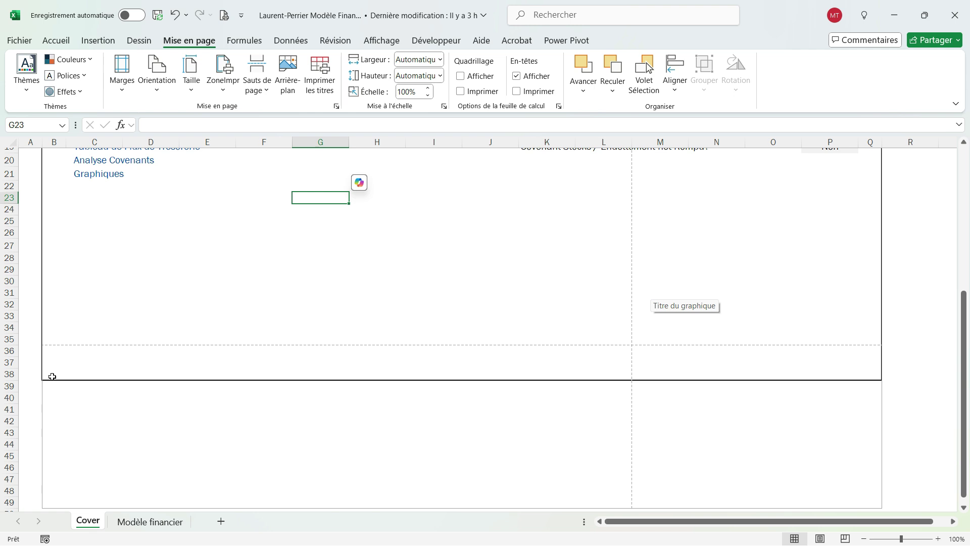
scroll(269, 440, "down", 2)
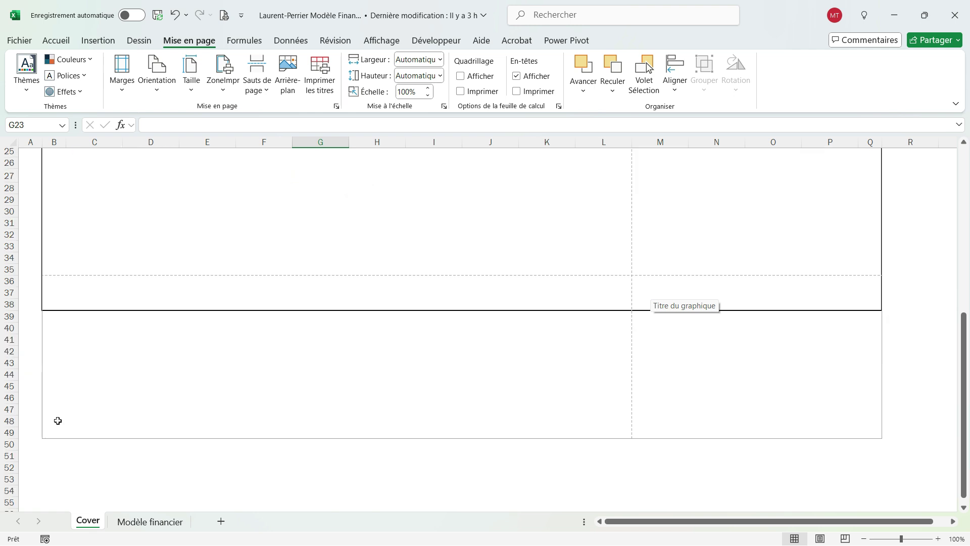
scroll(64, 301, "up", 3)
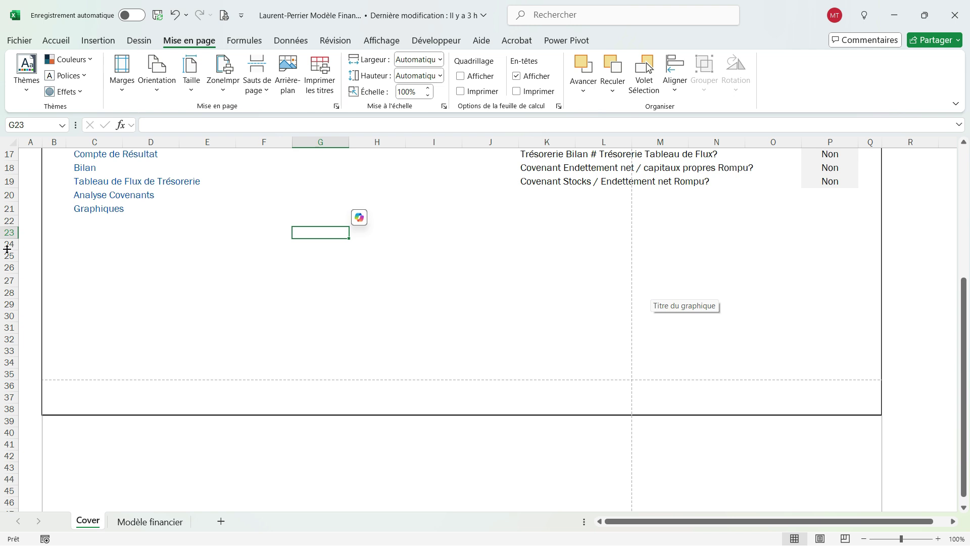
left_click_drag(8, 244, 4, 353)
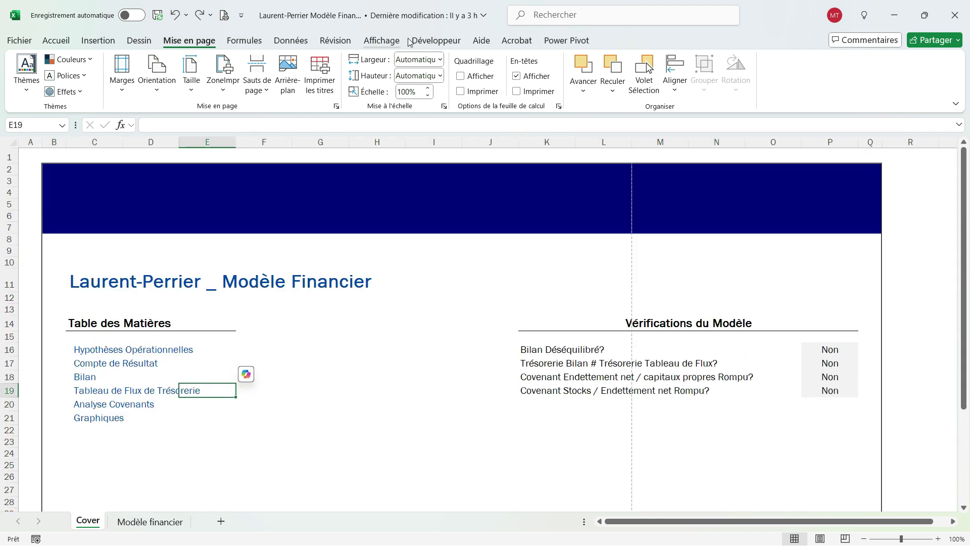
left_click(382, 40)
left_click(265, 75)
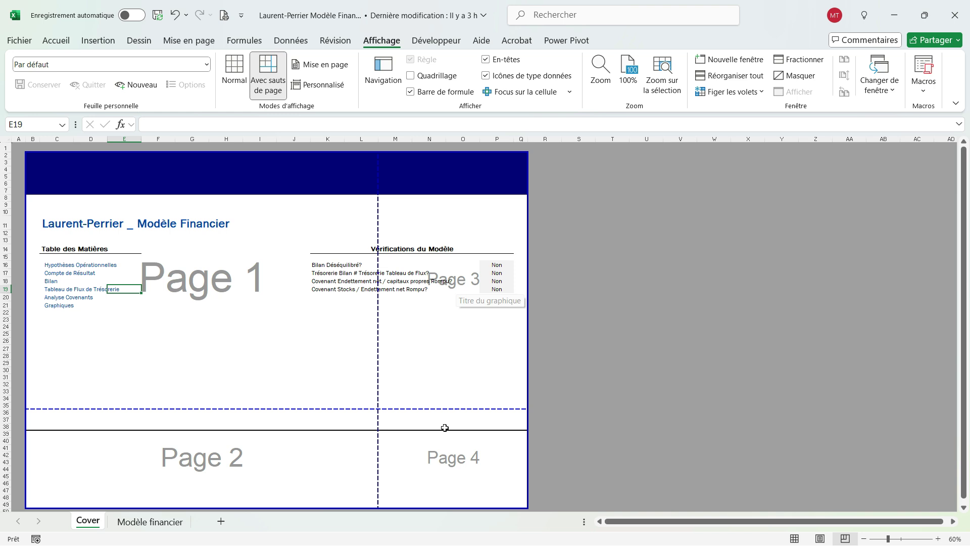
Set all six Cover sheet margins, including header and footer, to 0,3 and centre the page horizontally.
left_click(191, 40)
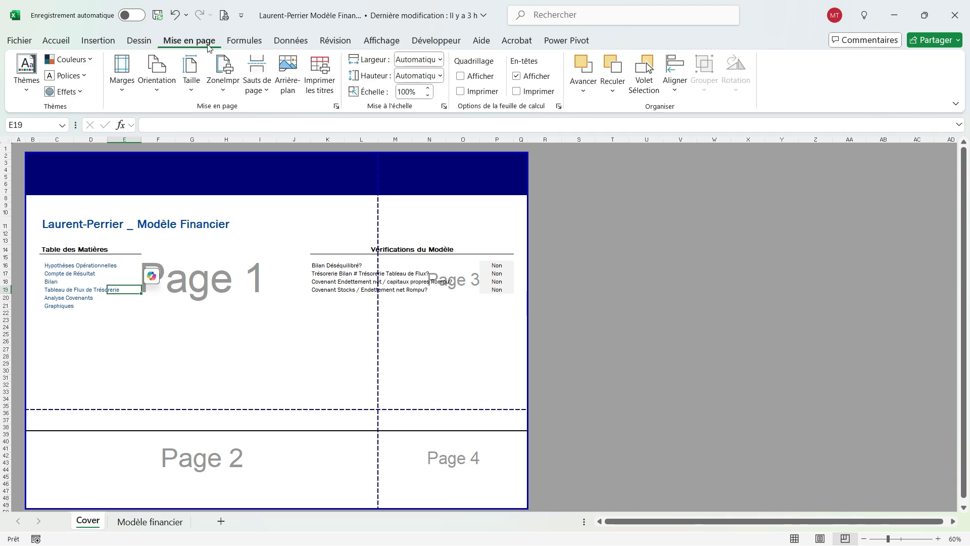
left_click(338, 107)
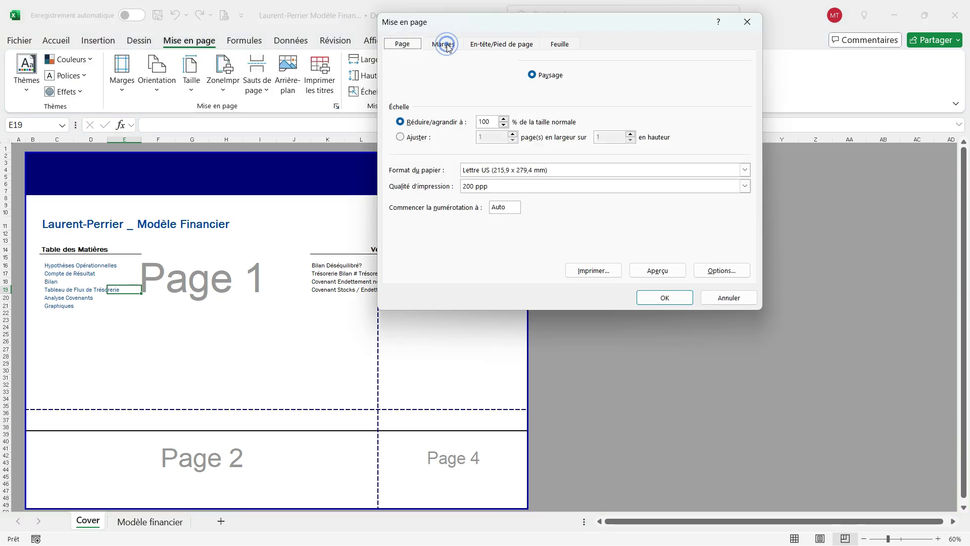
left_click(443, 44)
left_click_drag(562, 78, 548, 78)
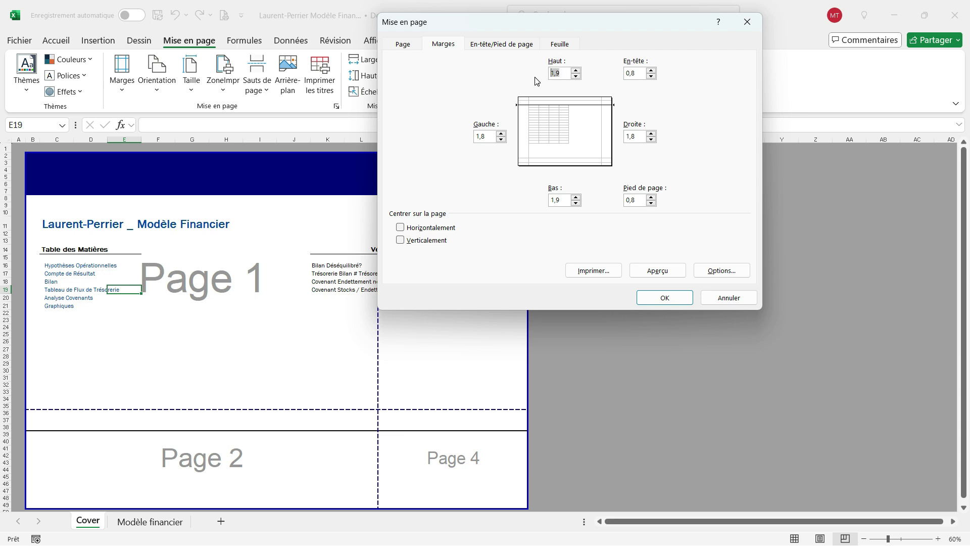
type("0,3\t0,3\t0,3\t0,3\t0,3\t0,3")
left_click(401, 228)
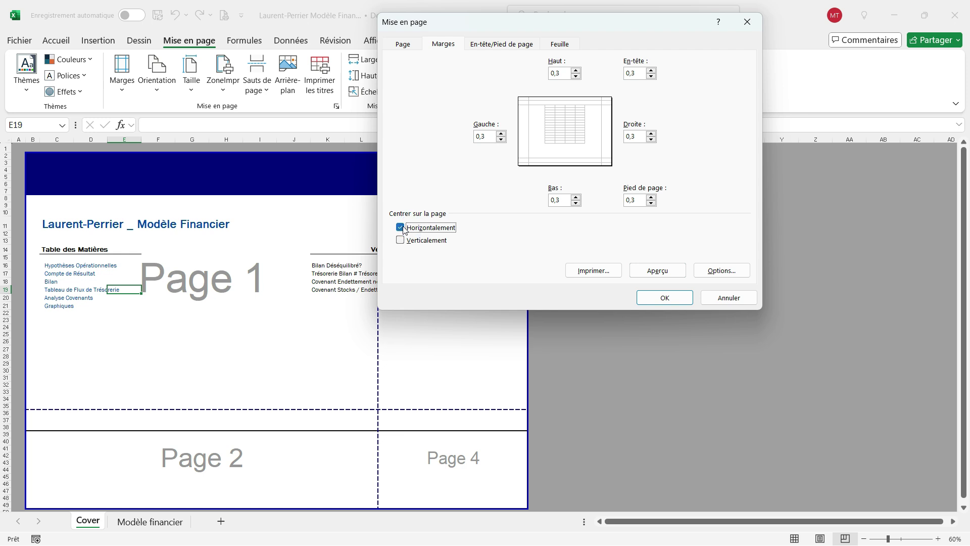
left_click(665, 297)
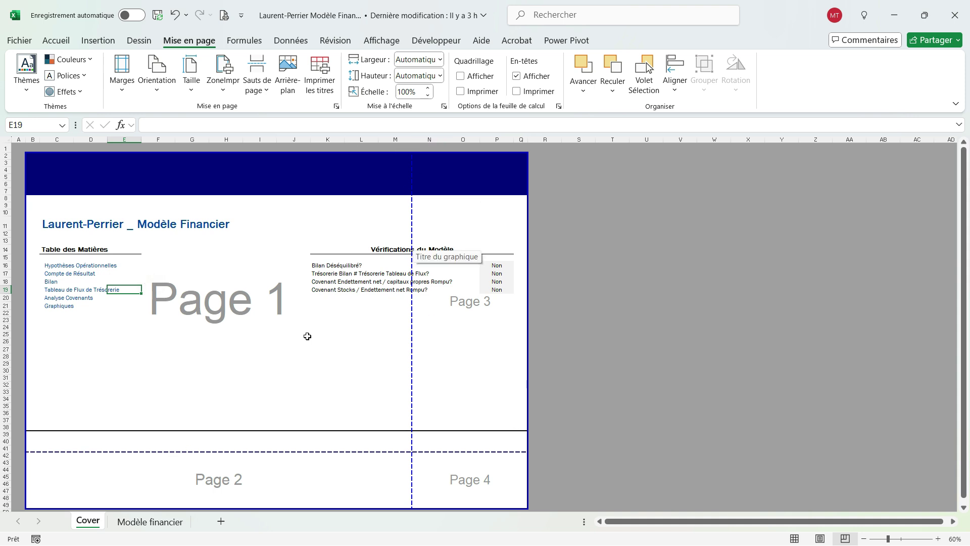
Reduce the Cover sheet's print scale to 90 % of normal size.
left_click(340, 107)
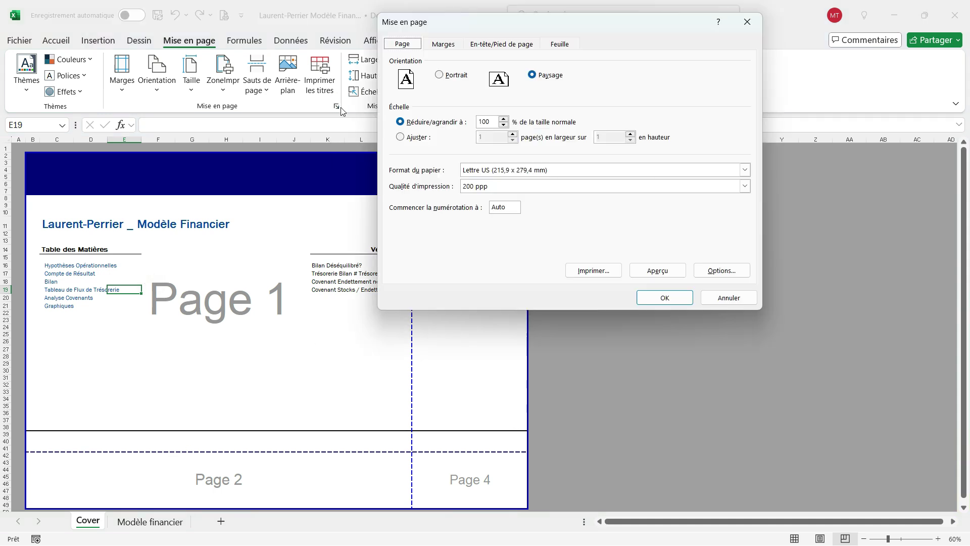
double_click(486, 122)
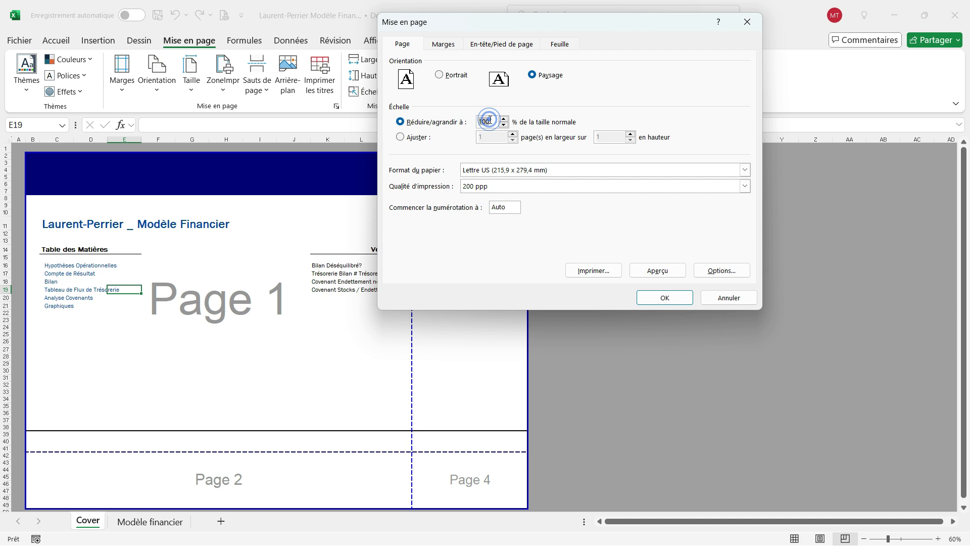
type("90")
key("Return")
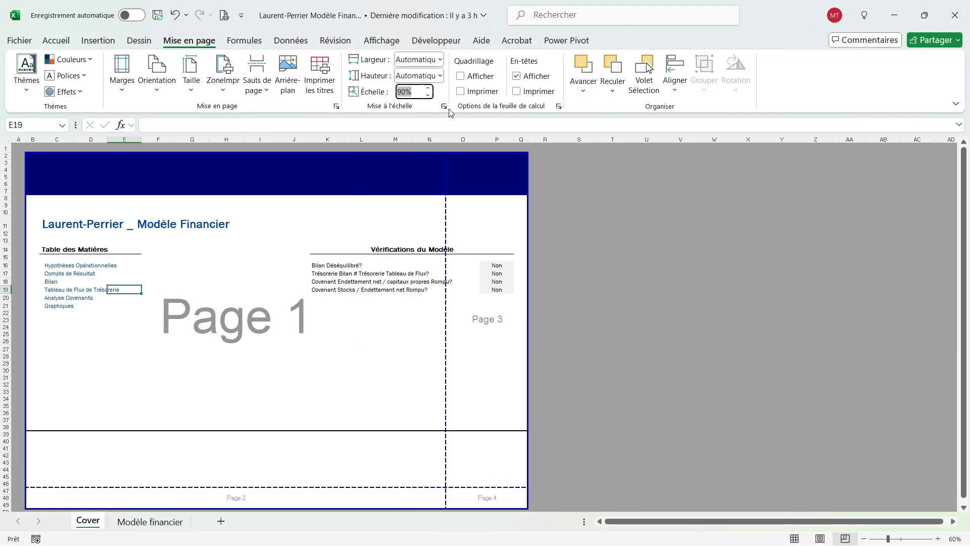
Set the Cover sheet's print scale to 85 %.
type("8")
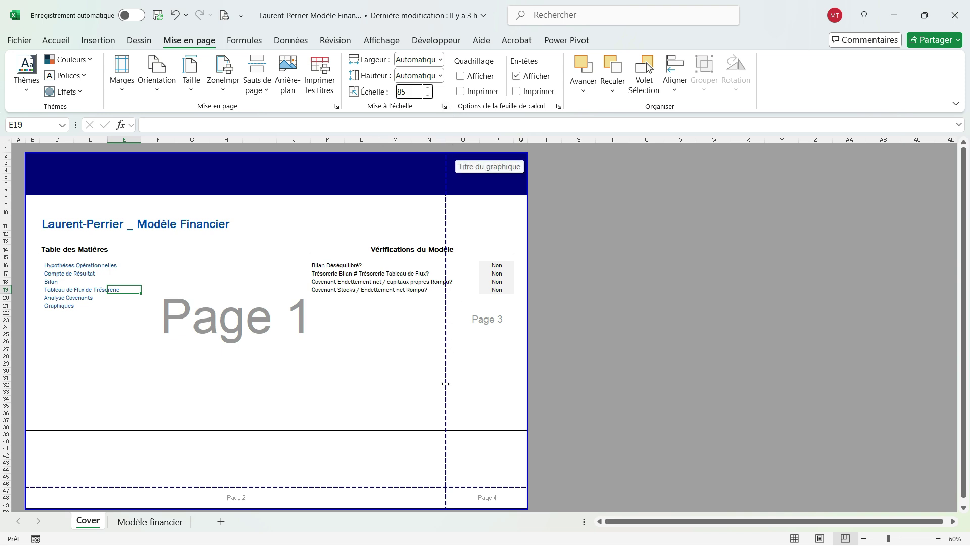
type("5")
key("Return")
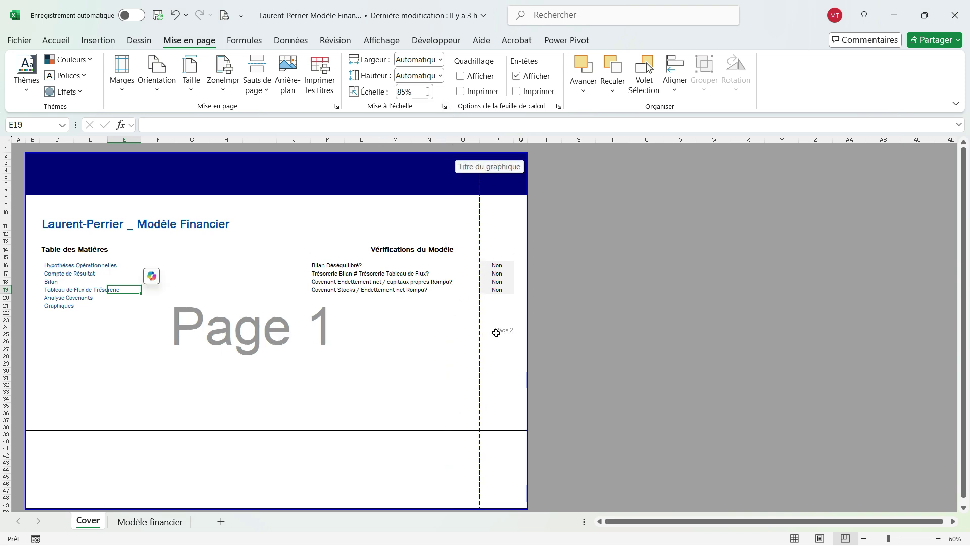
Return the Cover sheet to normal view.
left_click(56, 40)
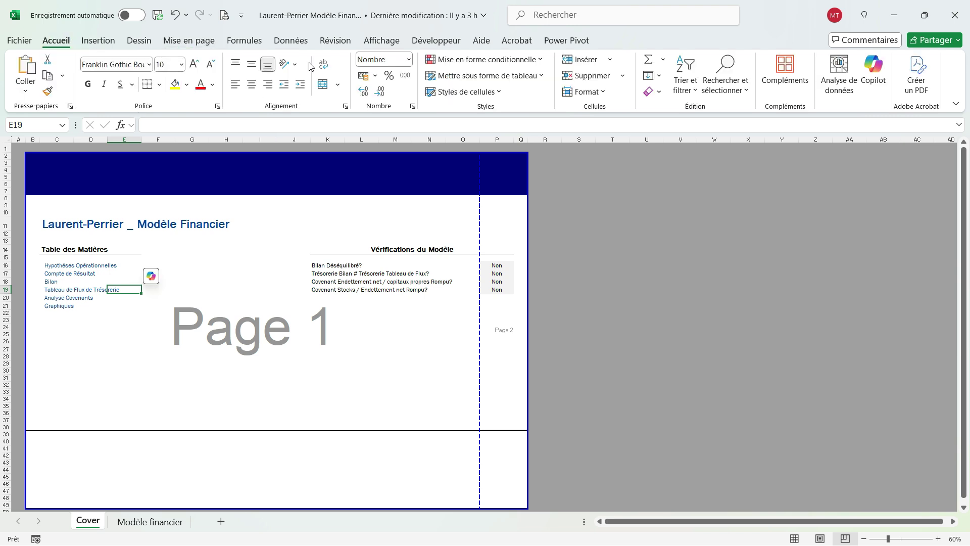
left_click(399, 42)
left_click(234, 75)
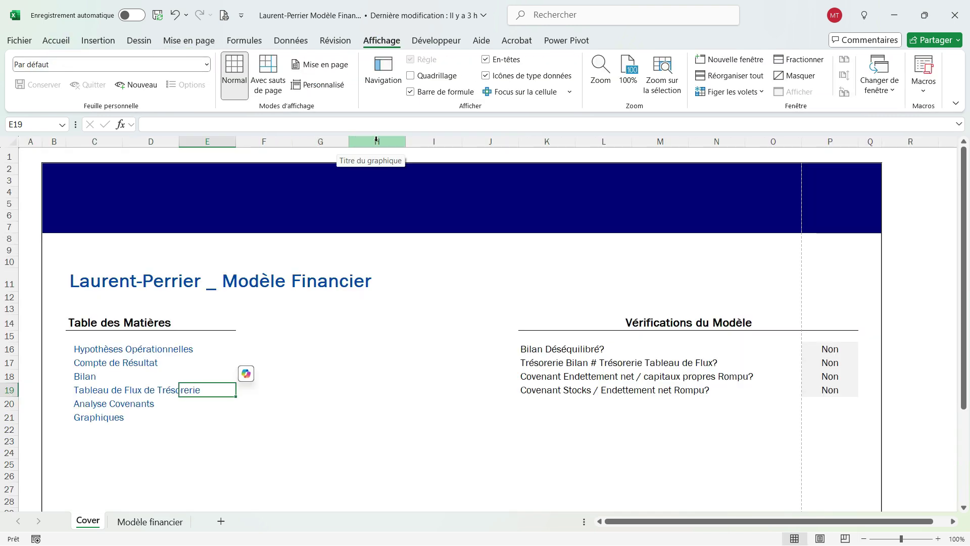
Delete the empty column I between the table of contents and the model checks on the Cover sheet.
left_click_drag(378, 141, 477, 140)
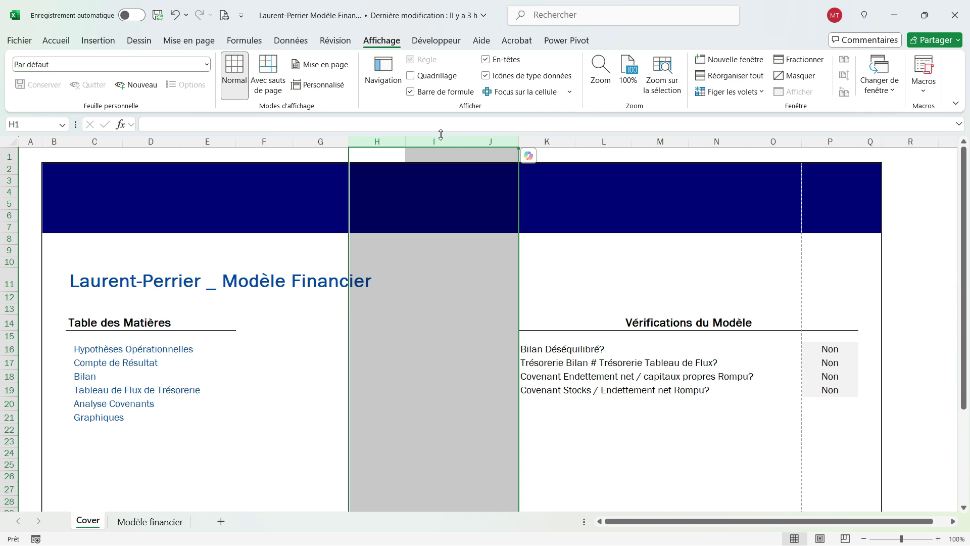
left_click(433, 141)
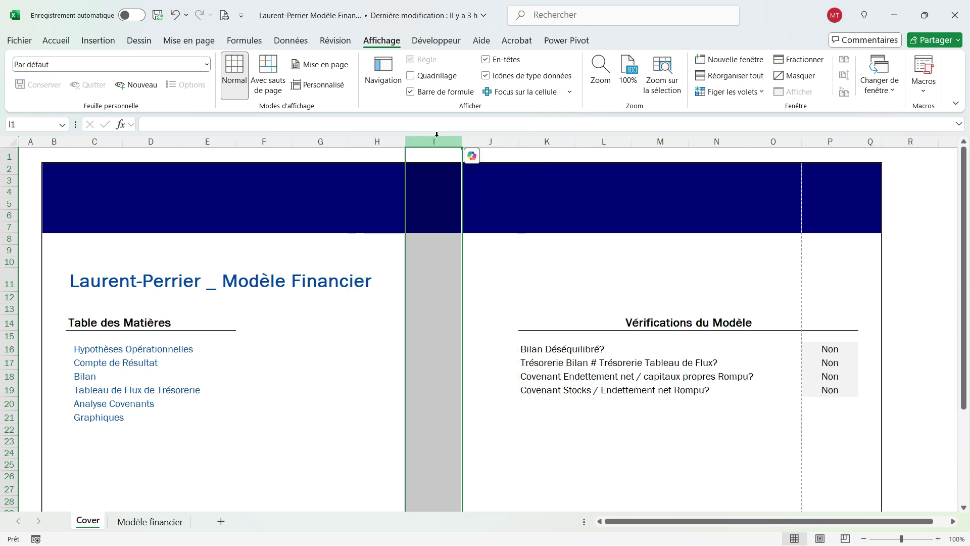
scroll(467, 312, "down", 5)
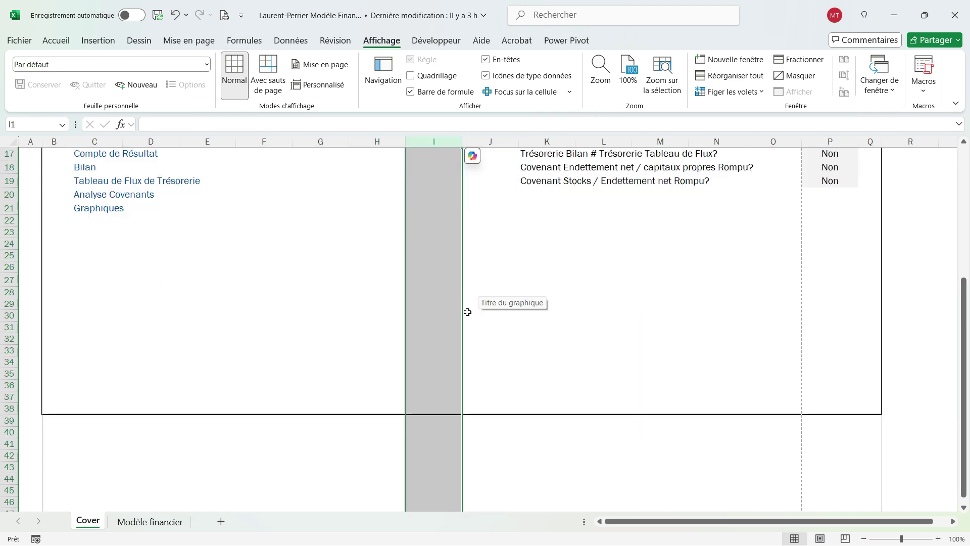
scroll(467, 311, "up", 5)
scroll(250, 363, "down", 2)
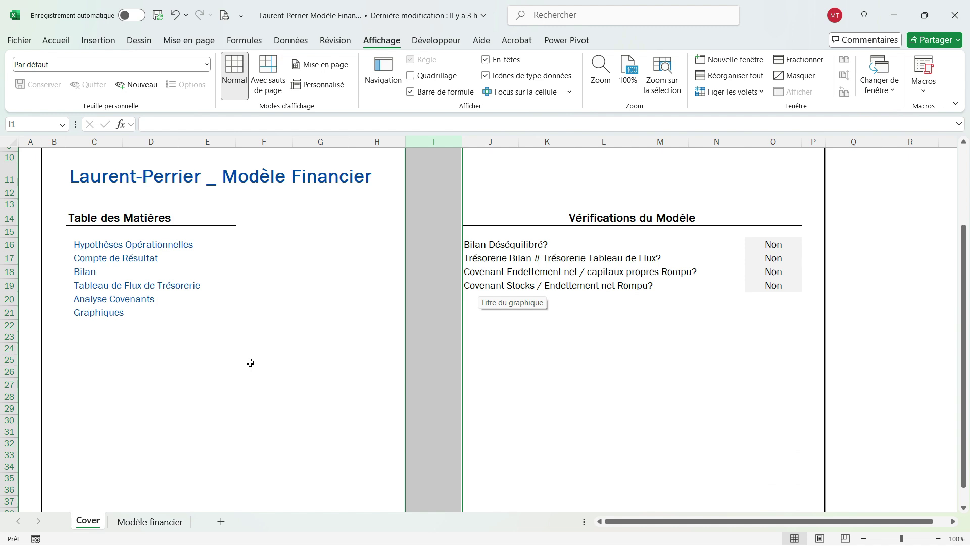
scroll(251, 362, "down", 2)
scroll(329, 37, "up", 4)
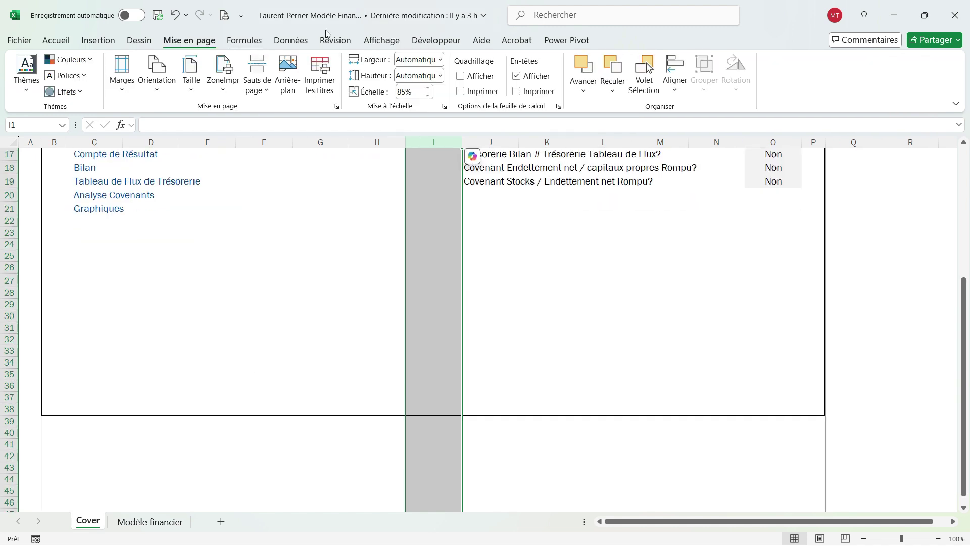
Check the Cover sheet's page layout with page breaks shown and in the print preview.
left_click(384, 43)
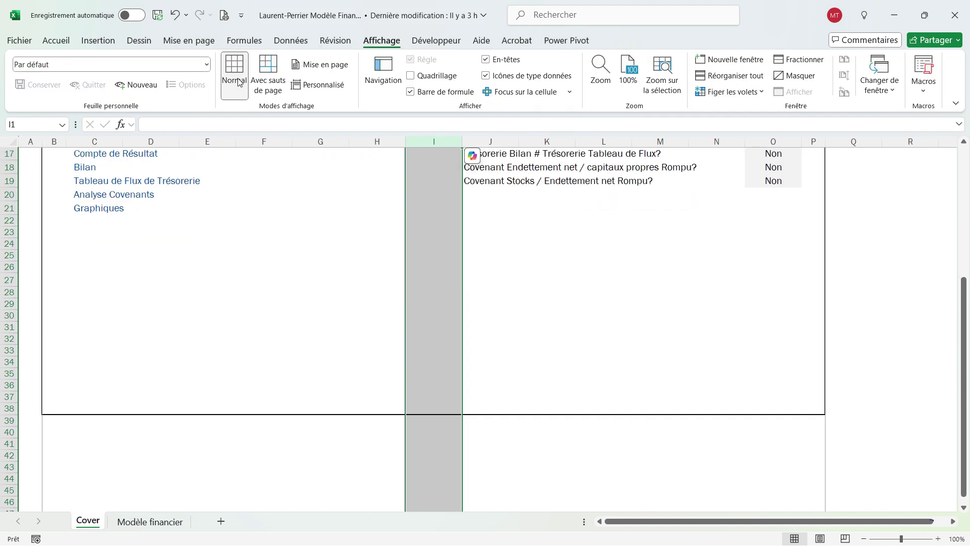
left_click(268, 74)
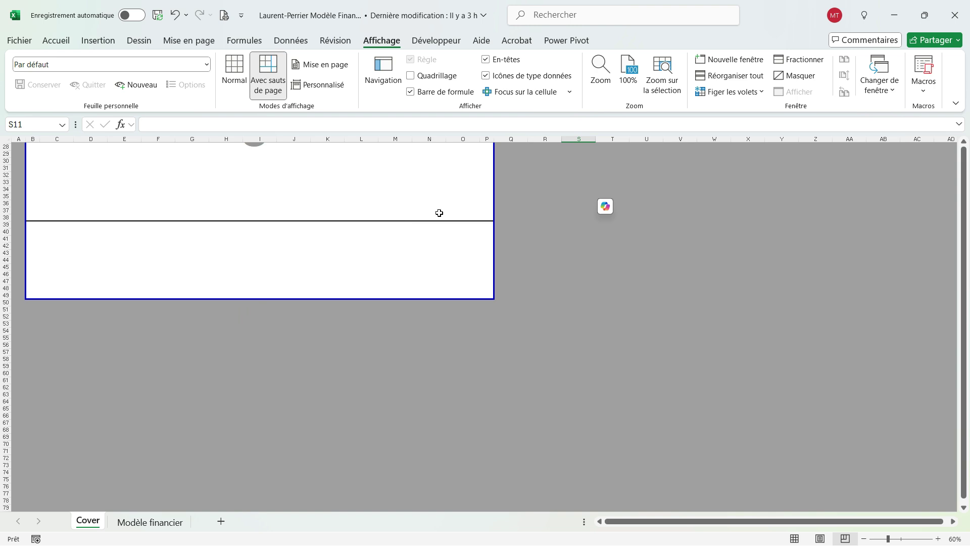
left_click(363, 184)
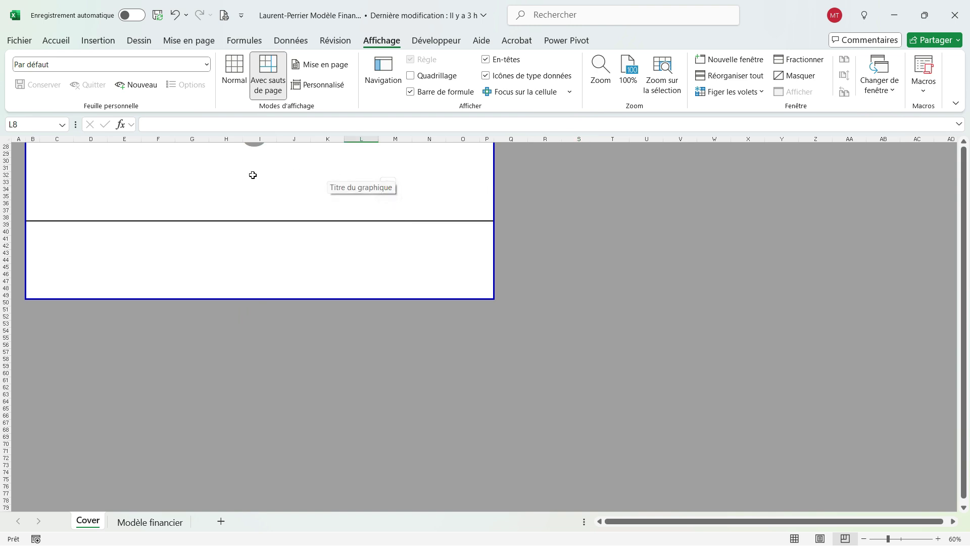
left_click(171, 189)
left_click(282, 201)
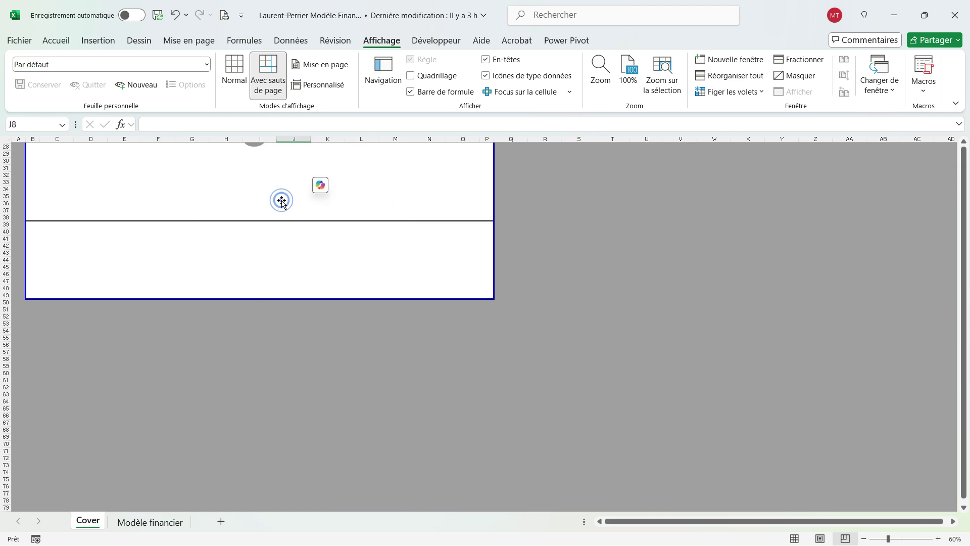
key("ctrl+p")
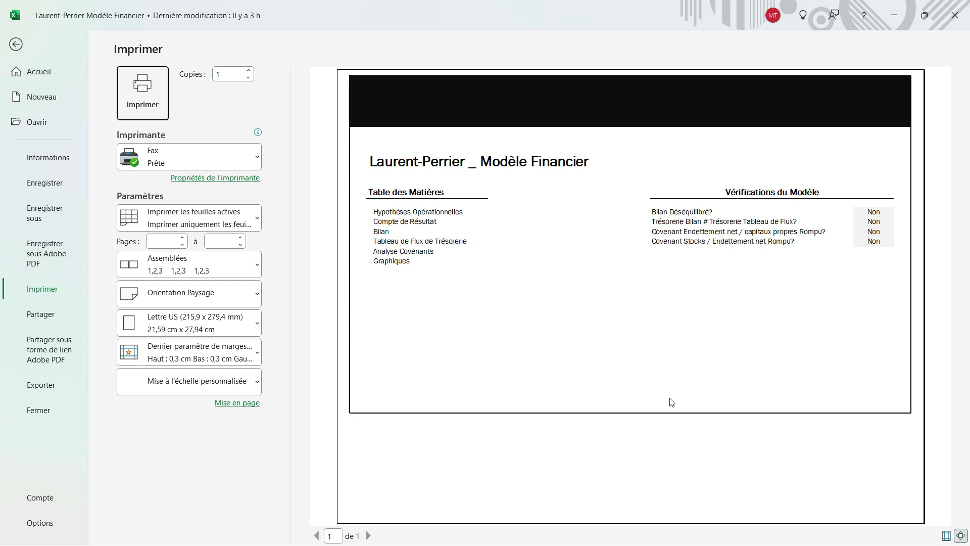
key("Escape")
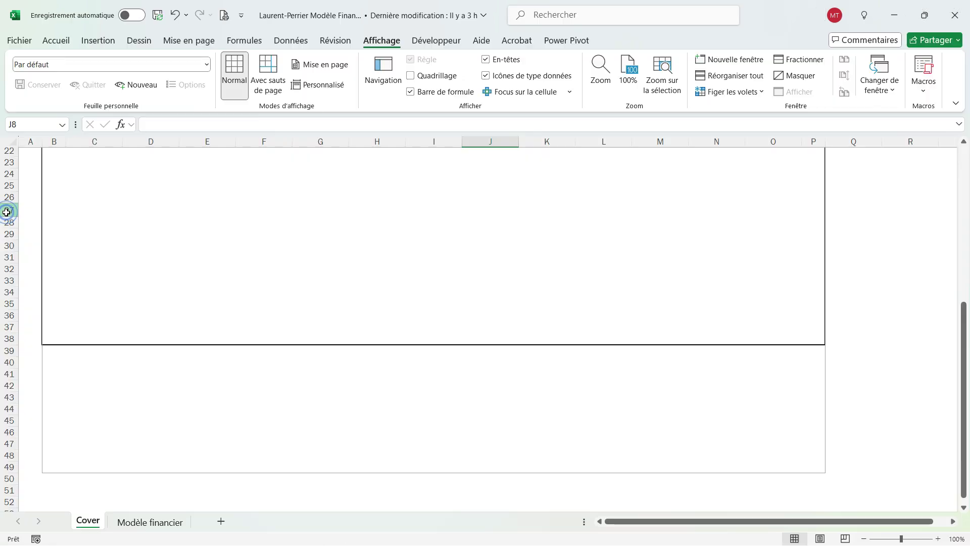
Insert ten empty rows at row 27 of the Cover sheet to lengthen the framed area.
left_click_drag(7, 209, 7, 257)
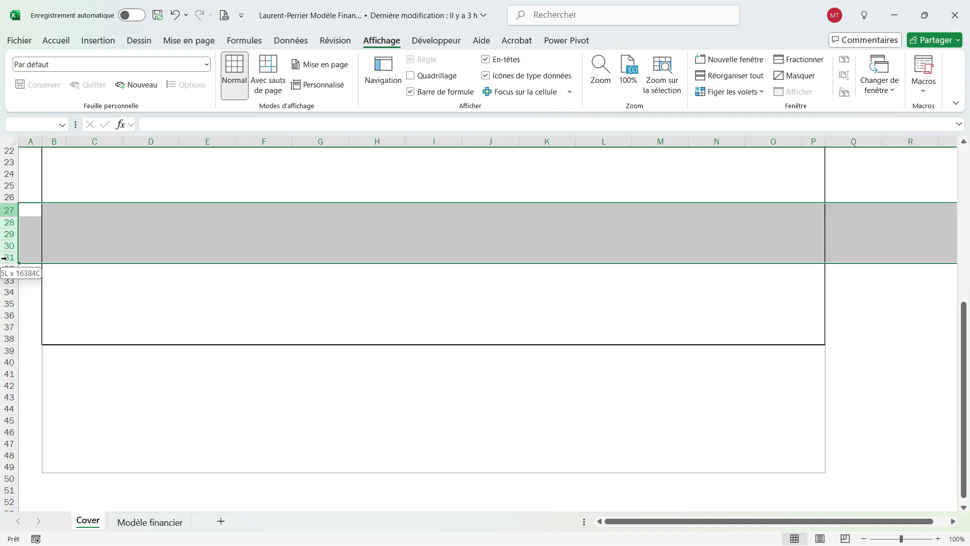
key("ctrl+plus")
key("ctrl+plus")
left_click(182, 374)
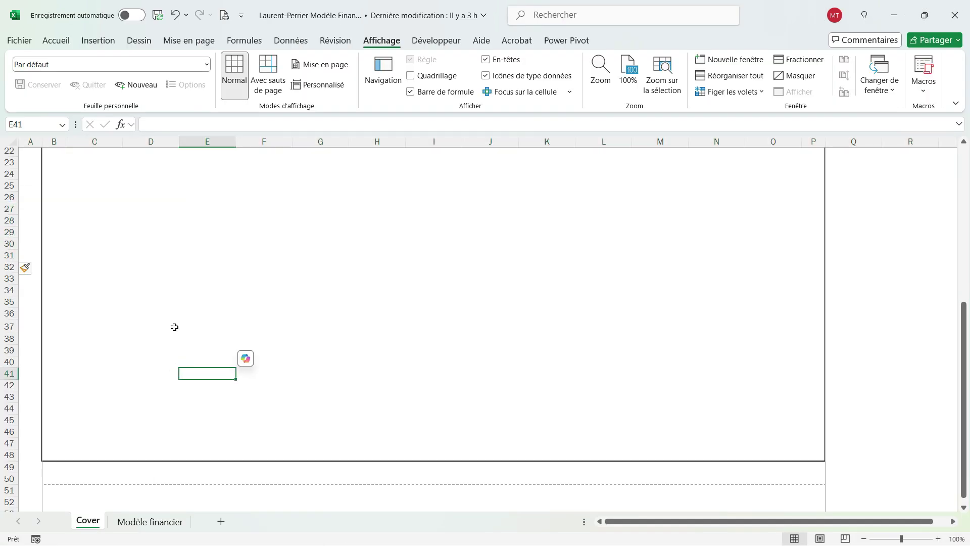
Review how the lengthened Cover sheet is split into pages in the page break preview.
key("ctrl+p")
key("Escape")
key("alt+w")
key("i")
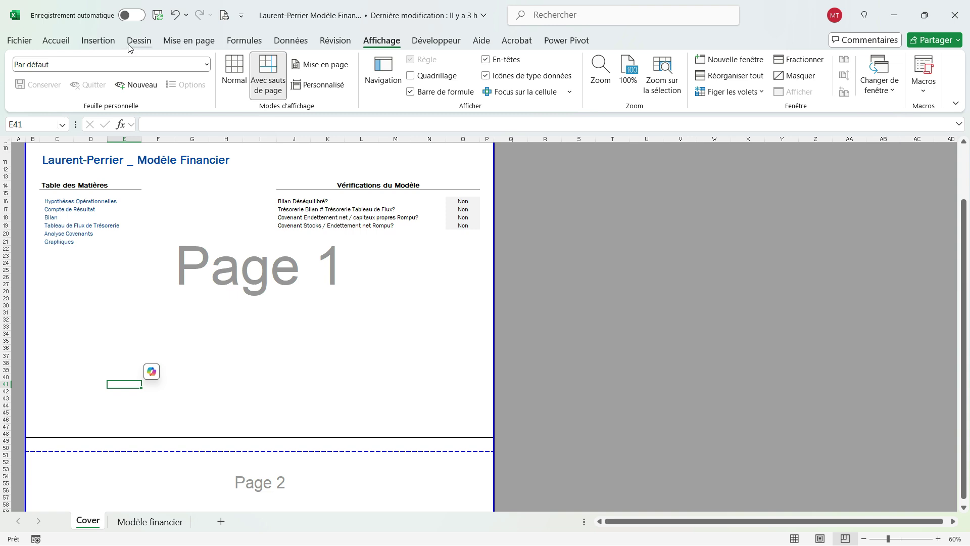
Delete the empty row 27 on the Cover sheet in normal view.
left_click(65, 40)
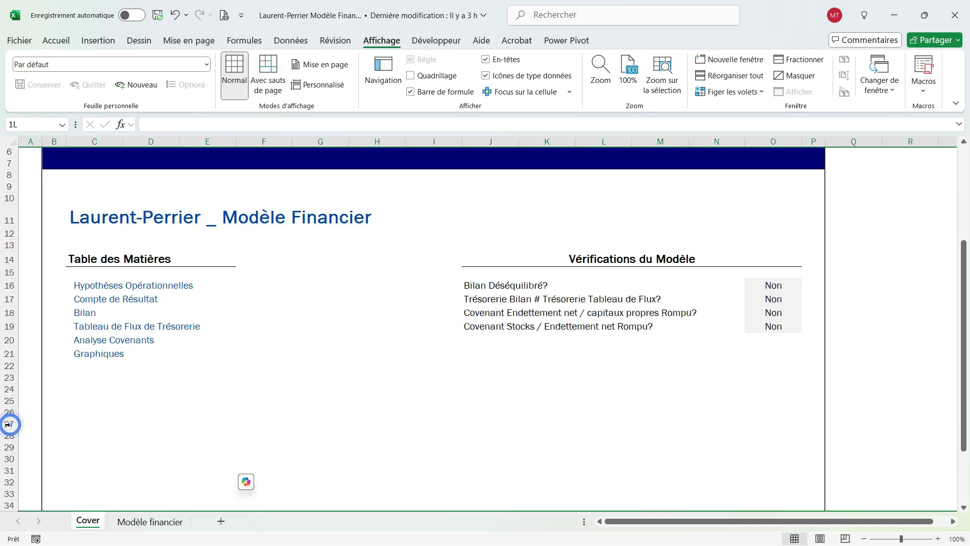
scroll(11, 411, "down", 8)
left_click(353, 335)
left_click(4, 276)
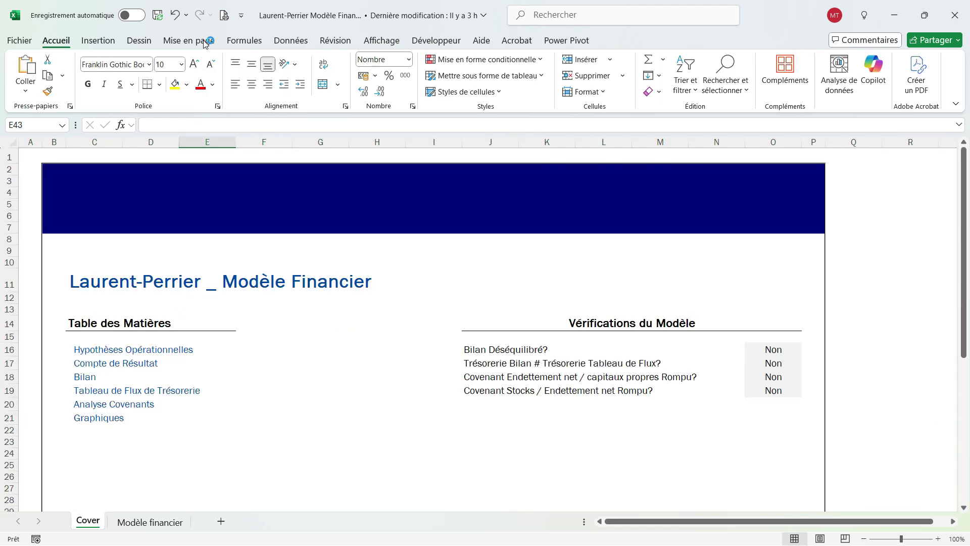
Set the Cover sheet's print area to B2:P48 in the page setup.
left_click(205, 41)
left_click(334, 106)
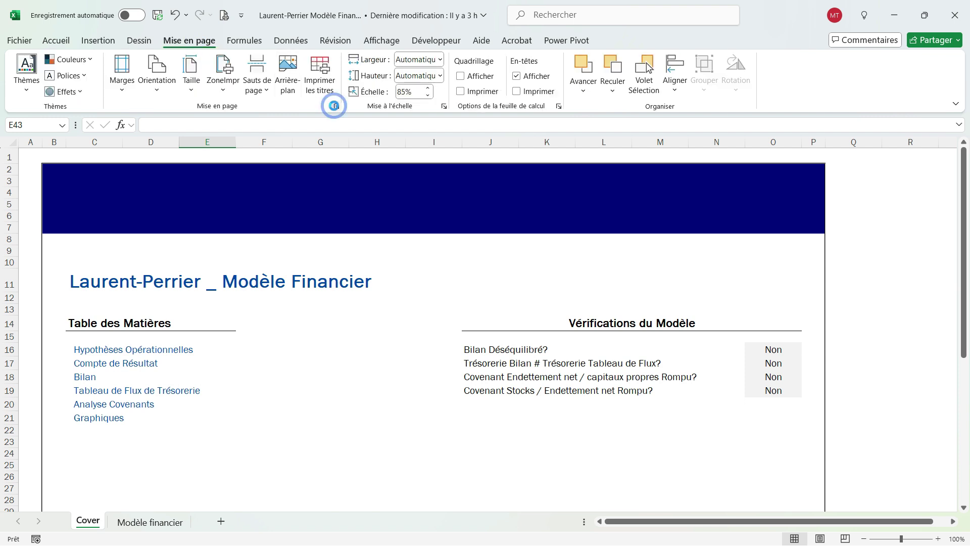
left_click(560, 44)
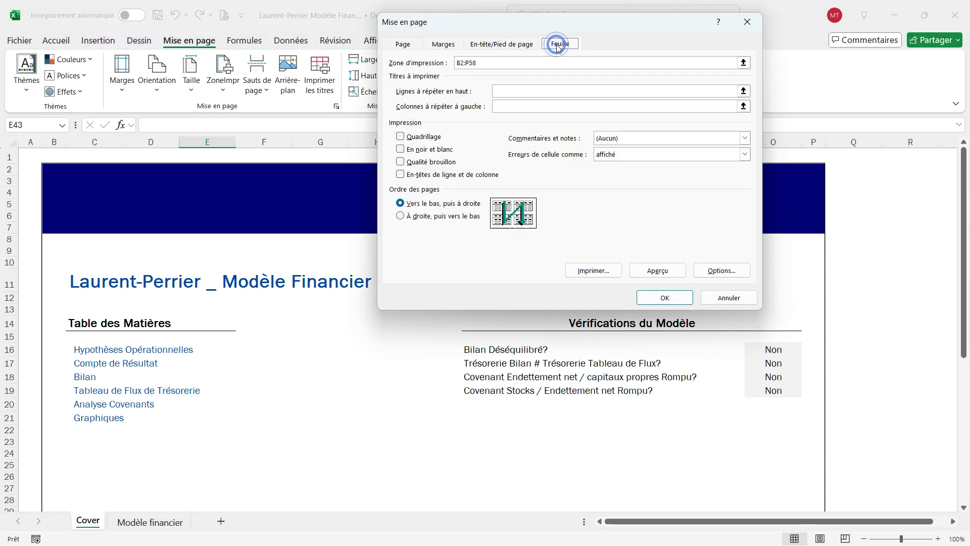
left_click(507, 63)
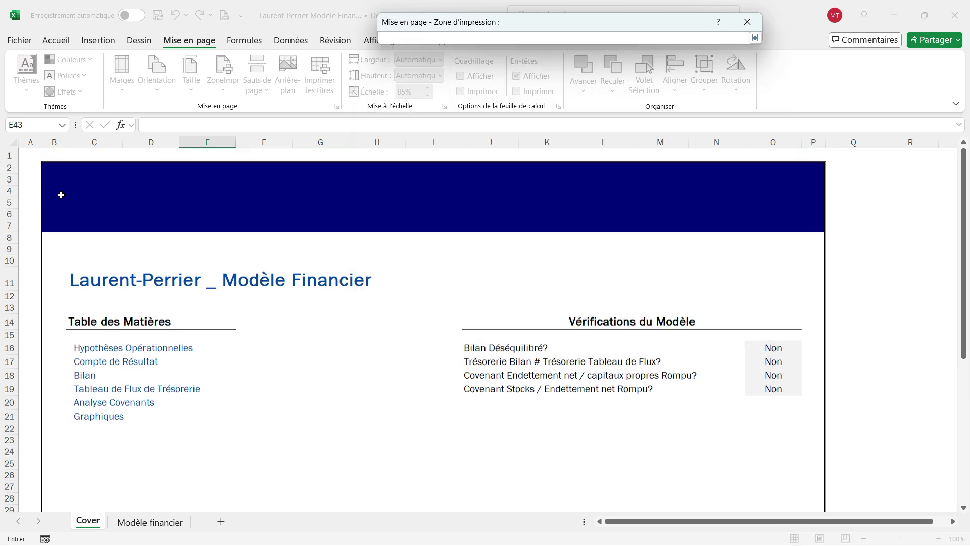
left_click_drag(60, 192, 47, 168)
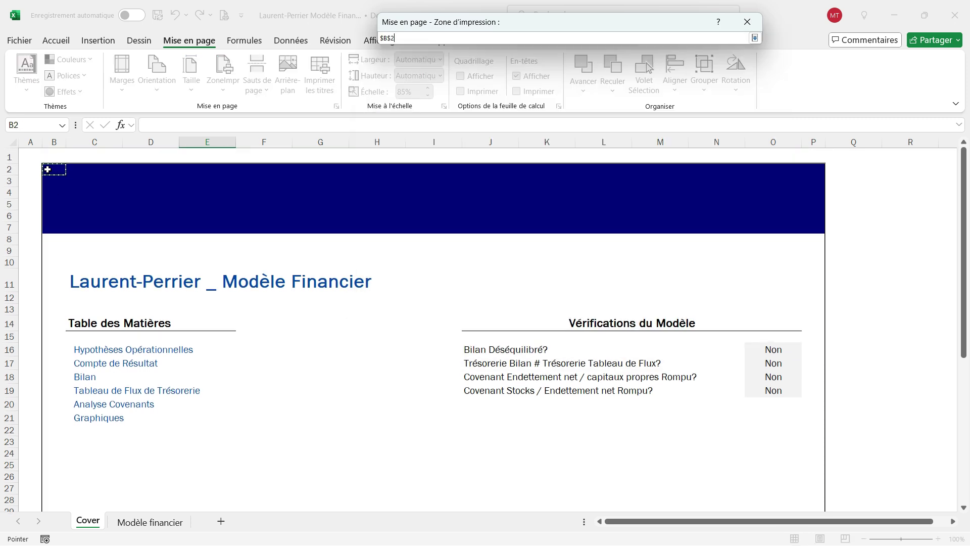
key("shift+Right")
key("shift+Right")
key("shift+Right")
key("shift+Right")
key("shift+Right")
key("shift+Right")
key("shift+Right")
key("shift+Right")
key("shift+Right")
key("shift+Right")
key("shift+Right")
key("shift+Right")
key("shift+Right")
key("shift+Right")
key("shift+Right")
key("shift+Left")
key("shift+Down")
key("shift+Down")
key("shift+Down")
key("shift+Down")
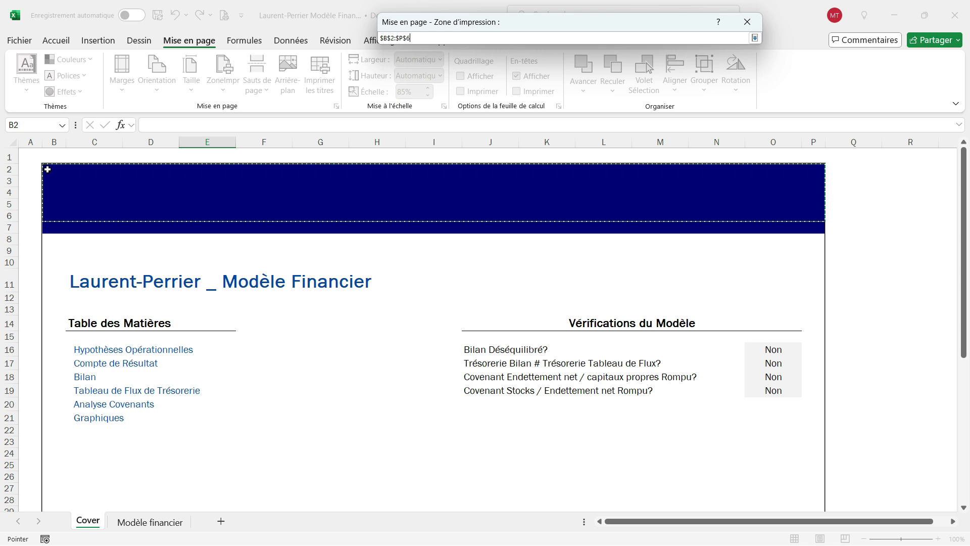
key("shift+Down")
key("shift+Down")
key("shift+Down")
key("shift+Down")
key("shift+Down")
key("shift+Down")
key("shift+Down")
key("shift+Down")
key("shift+Down")
key("shift+Down")
key("shift+Down")
key("shift+Down")
key("shift+Down")
key("shift+Down")
key("shift+Down")
key("shift+Down")
key("shift+Down")
key("shift+Down")
key("shift+Down")
key("shift+Down")
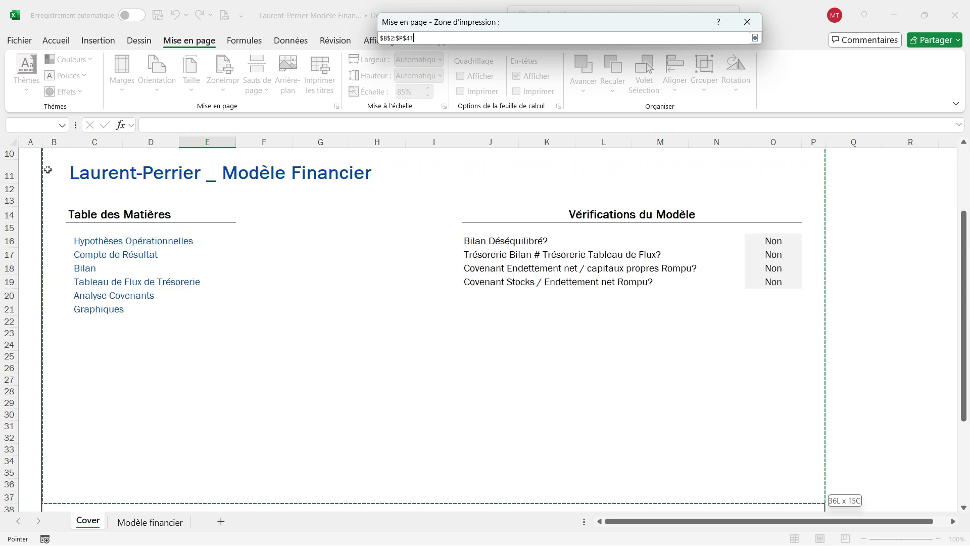
key("shift+Down")
key("shift+Down")
key("shift+Down")
key("shift+Down")
key("shift+Down")
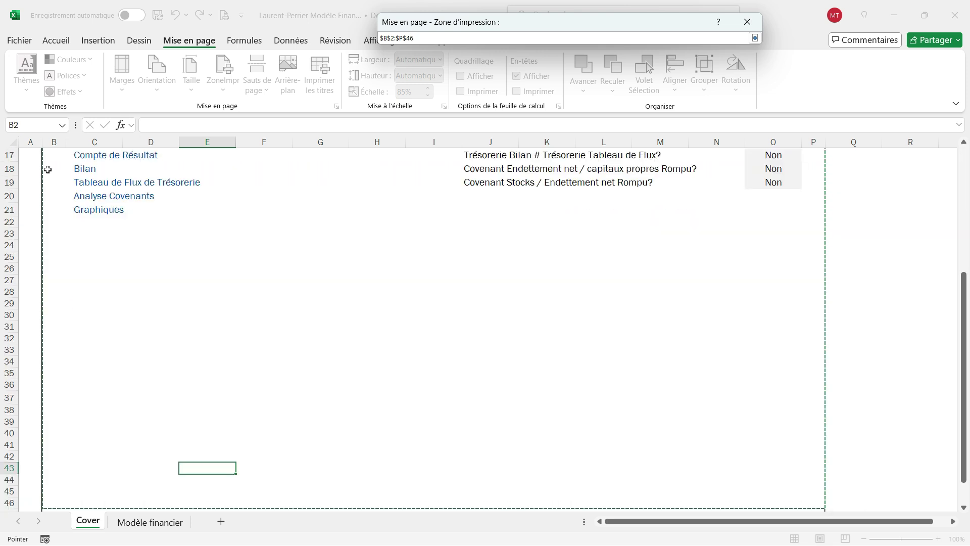
key("shift+Down")
key("shift+Down")
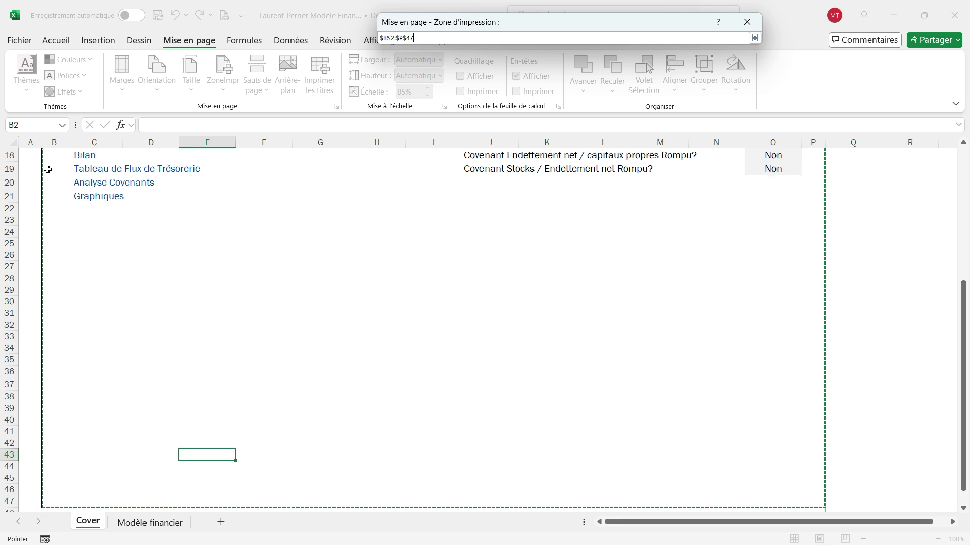
key("Return")
left_click(664, 296)
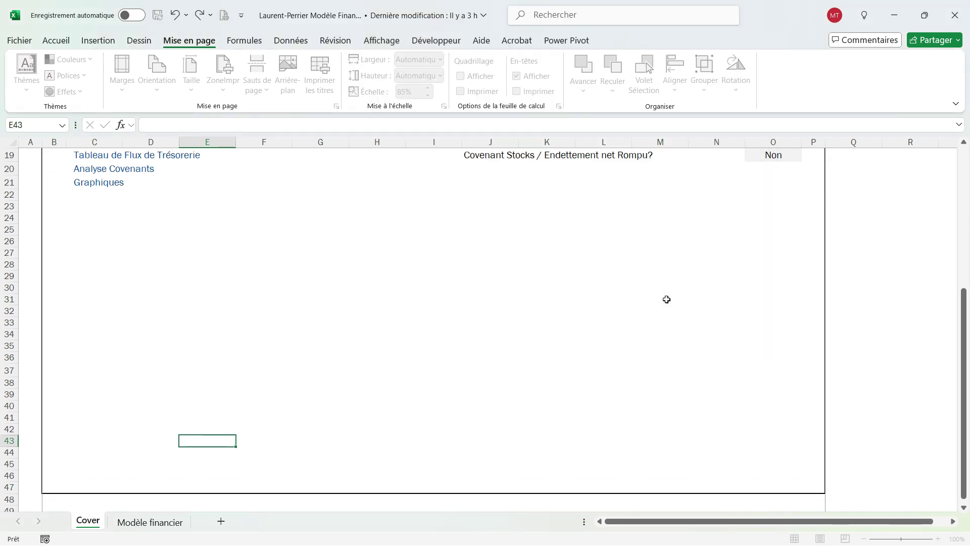
Show the Cover sheet with page breaks and preview its printed page to check the print area.
left_click(381, 41)
left_click(267, 78)
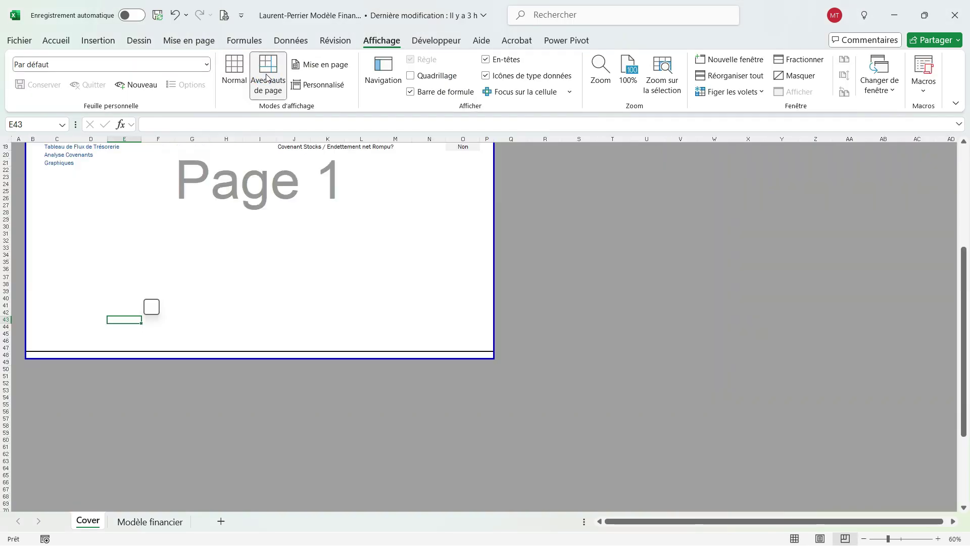
left_click(558, 296)
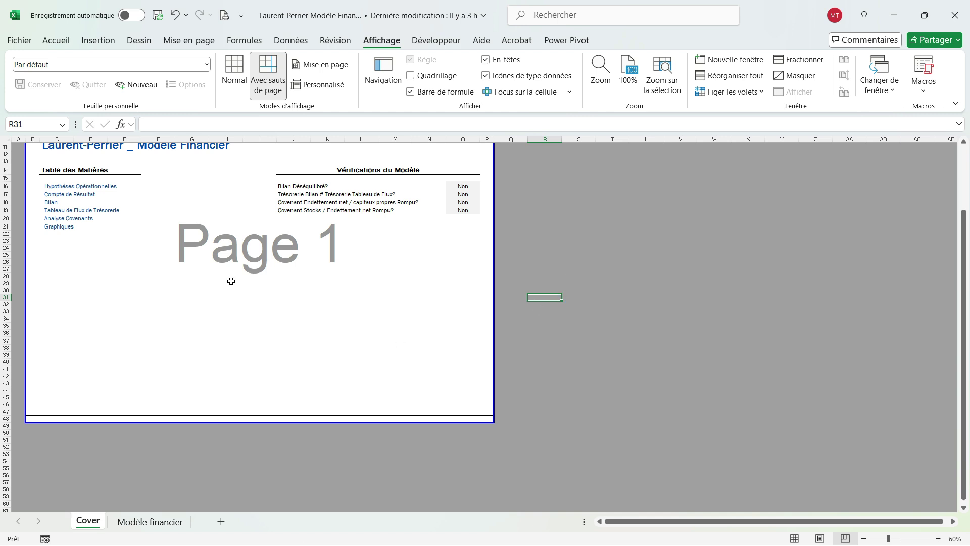
scroll(292, 299, "up", 3)
scroll(292, 297, "up", 1)
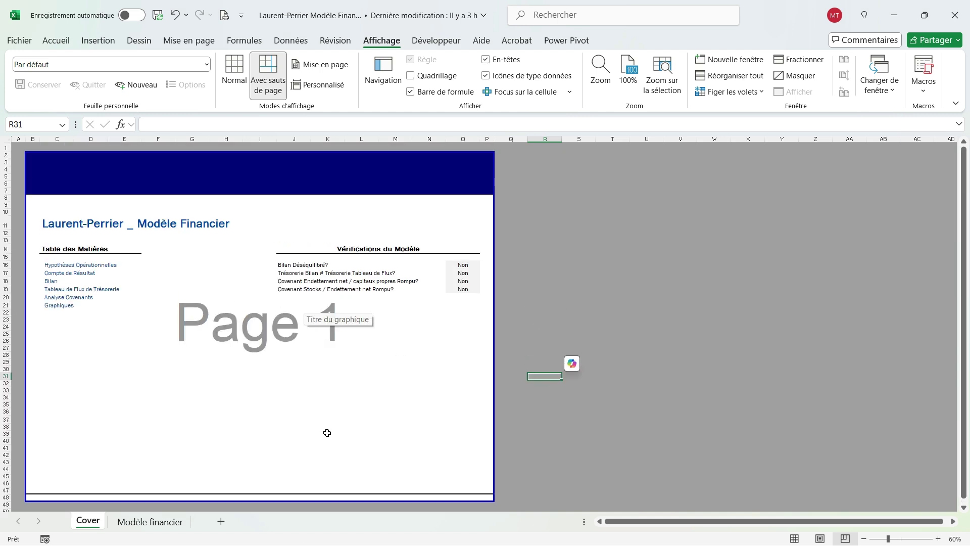
key("ctrl+p")
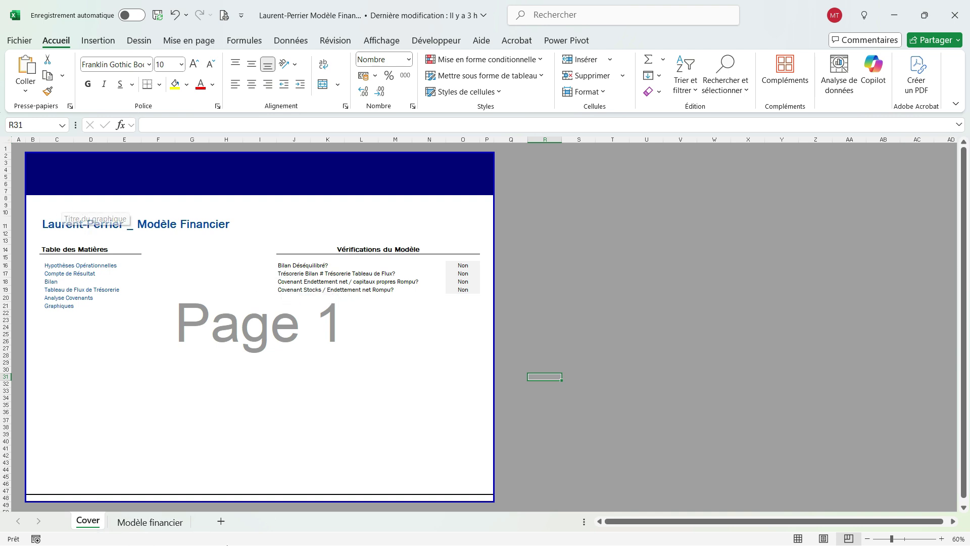
Group the Cover and Modèle financier sheets, with Cover as the active sheet.
left_click(163, 522)
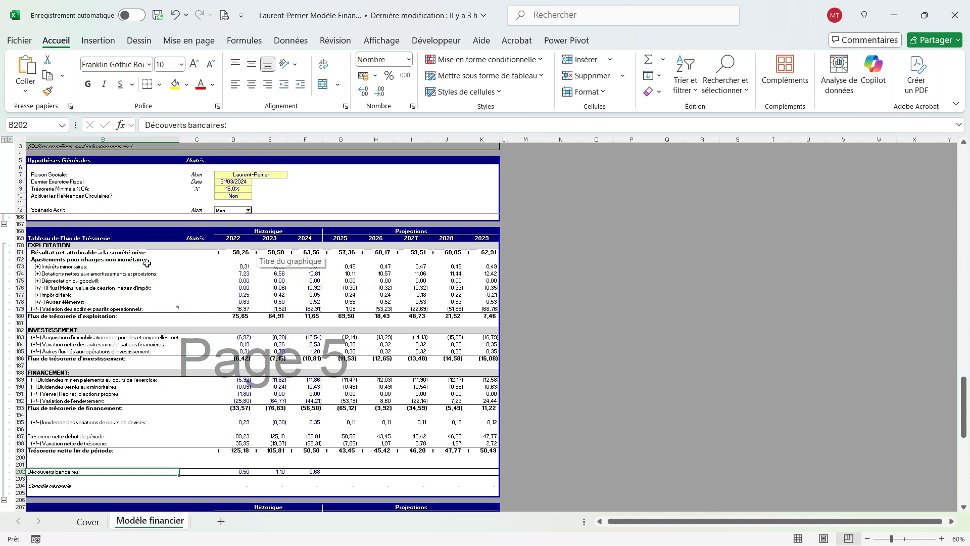
left_click(92, 528)
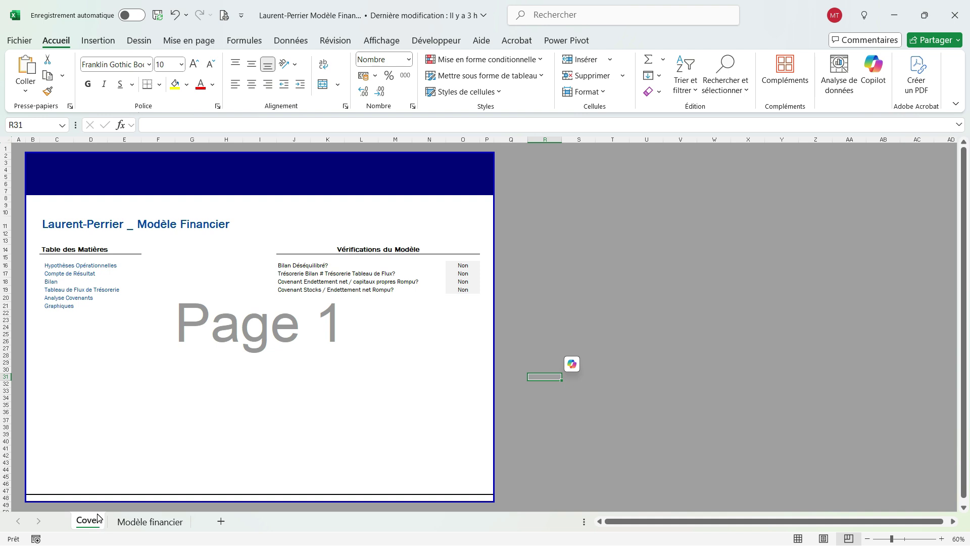
left_click(150, 521, "ctrl")
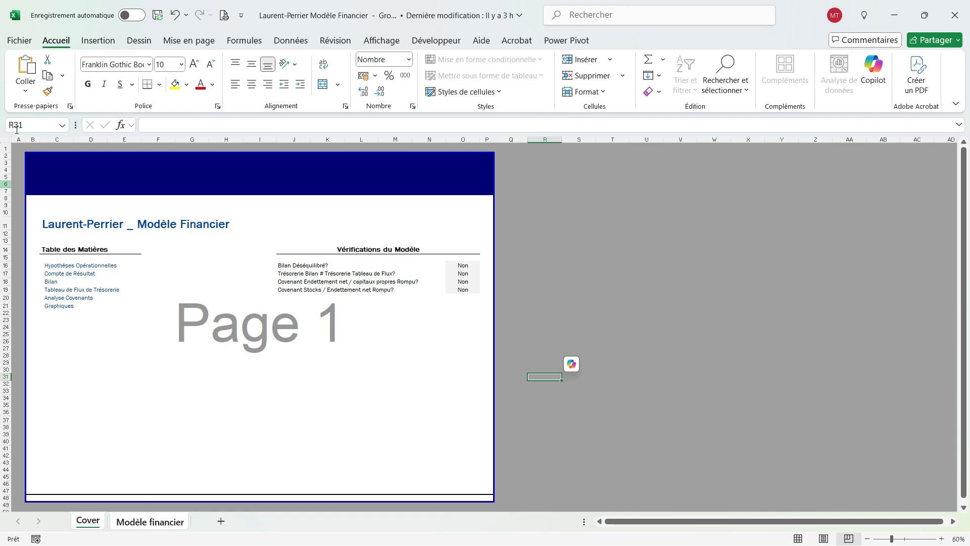
Save the grouped sheets as a PDF named Laurent-Perrier Modèle Financier in the Bureau folder.
left_click(23, 40)
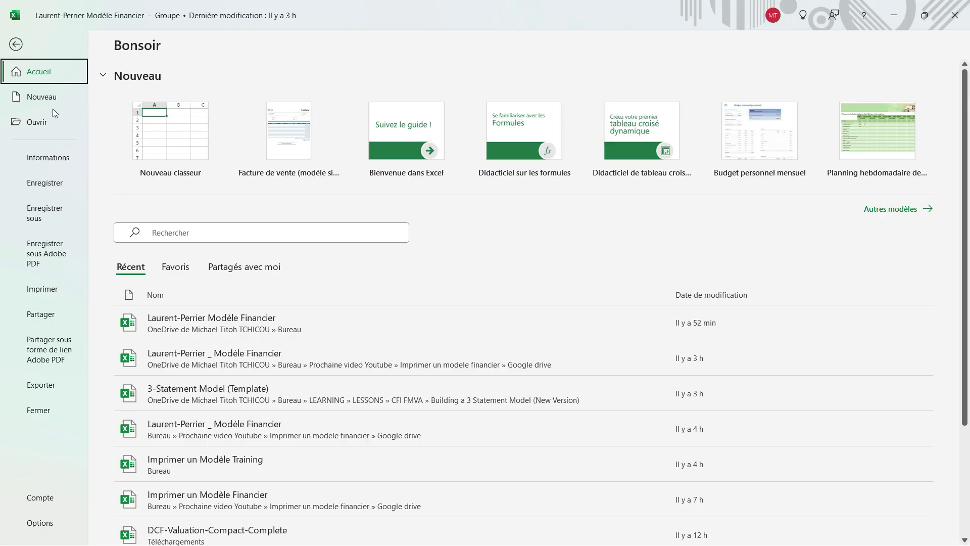
left_click(44, 213)
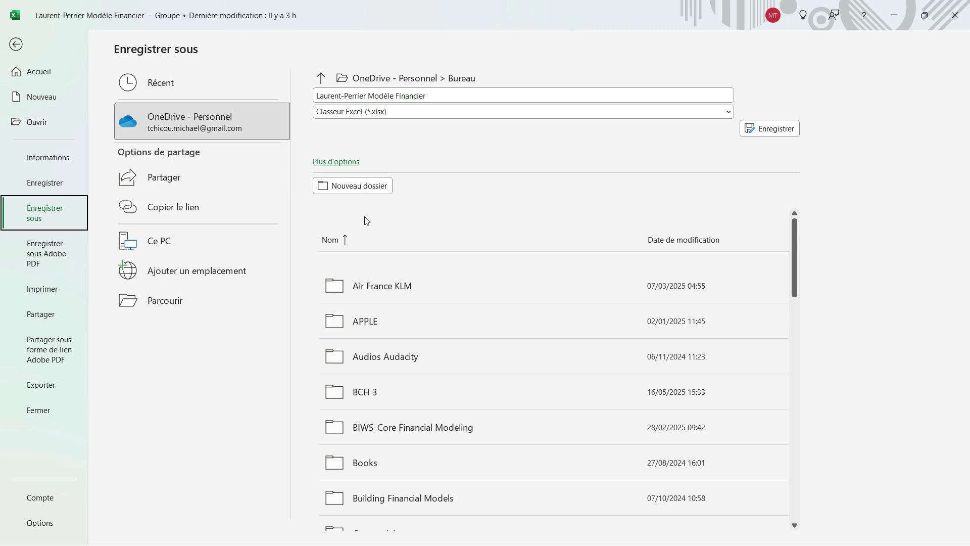
left_click(184, 302)
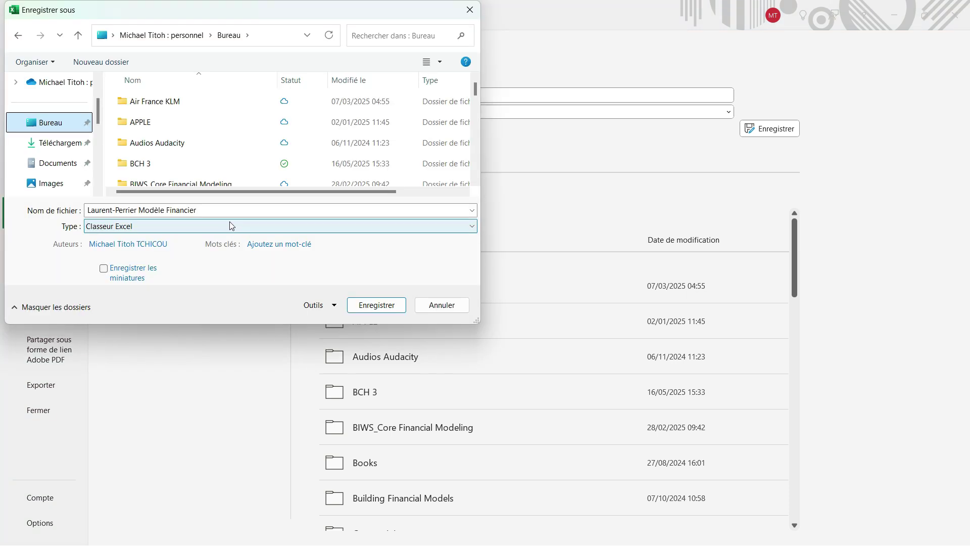
left_click(167, 226)
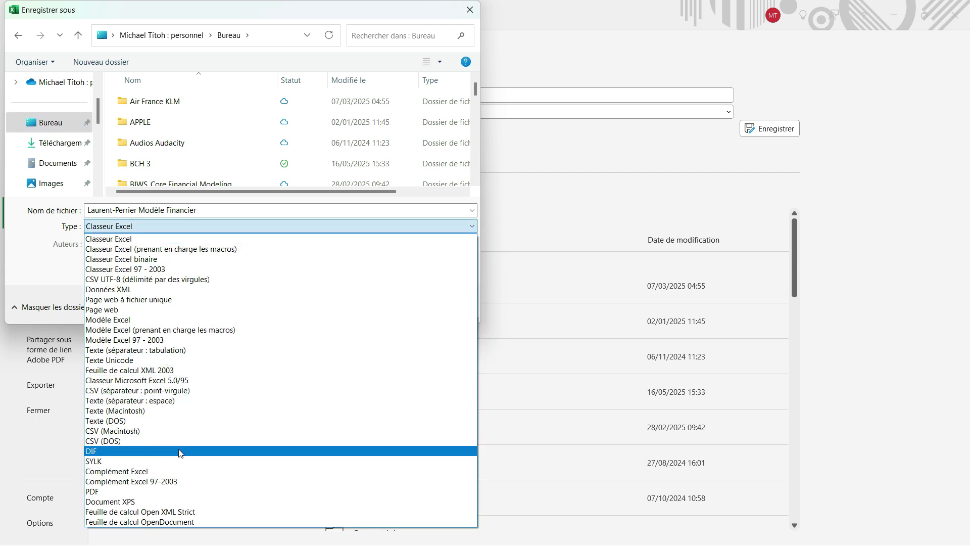
left_click(172, 491)
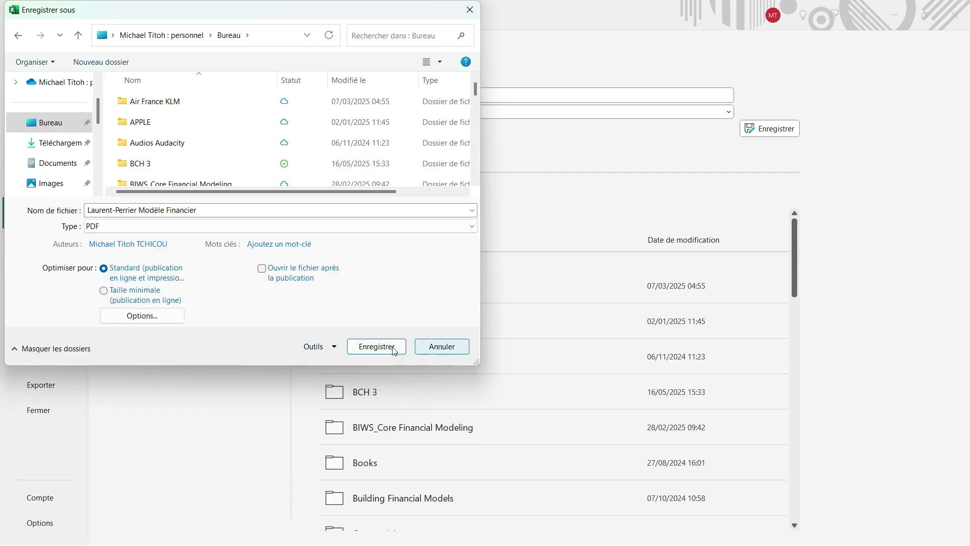
left_click(377, 346)
Open the Laurent-Perrier Modèle Financier PDF from the desktop in Acrobat and view its second page.
key("super+d")
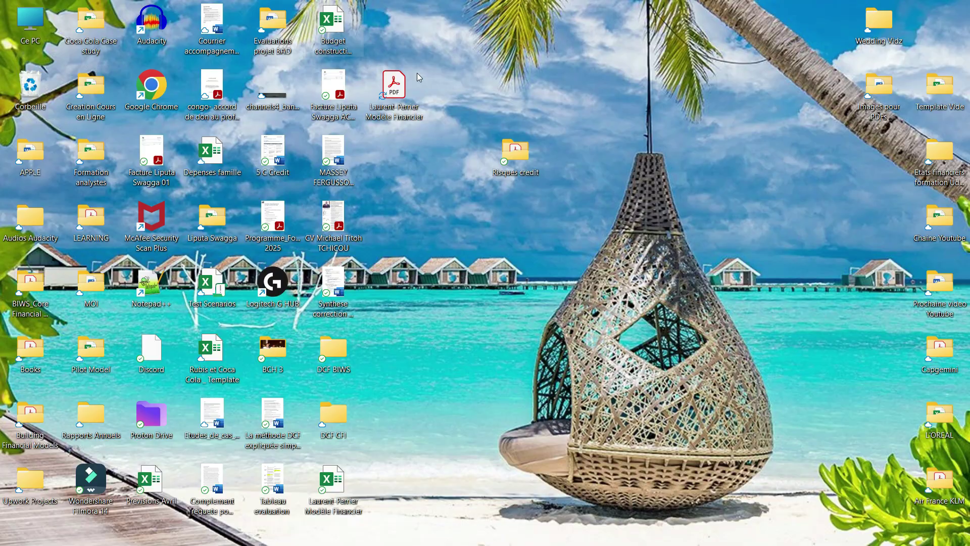
double_click(396, 93)
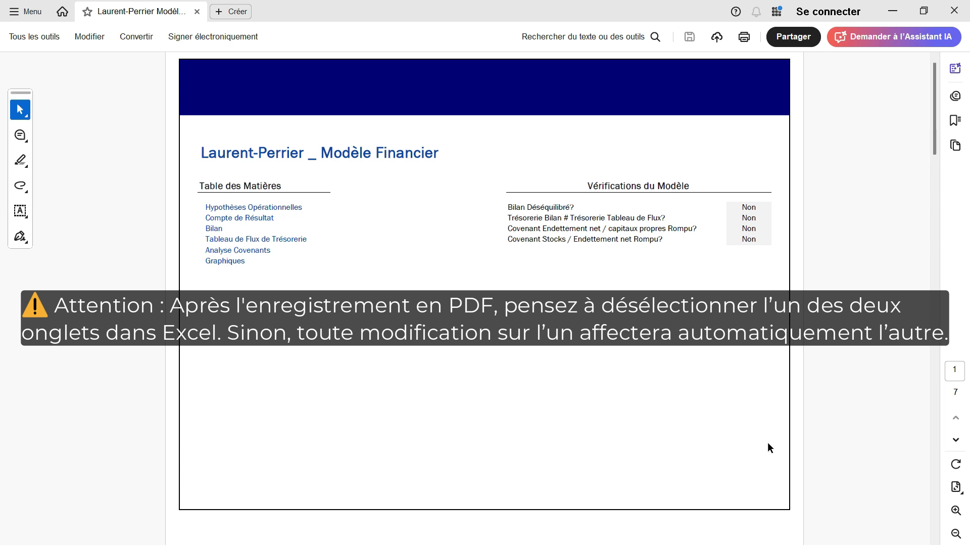
left_click(955, 439)
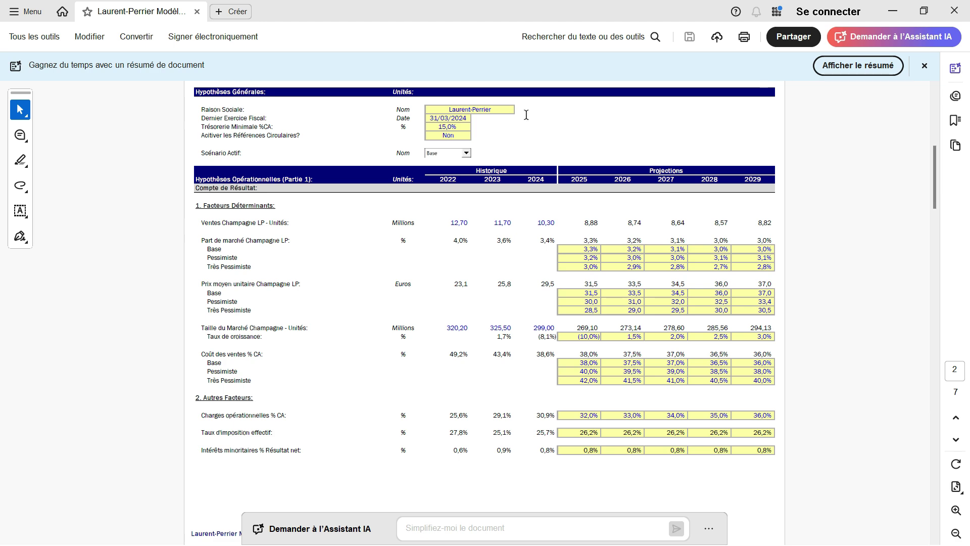
Review the exported PDF's layout from page 3 through page 7, then return to the cover page.
left_click(957, 437)
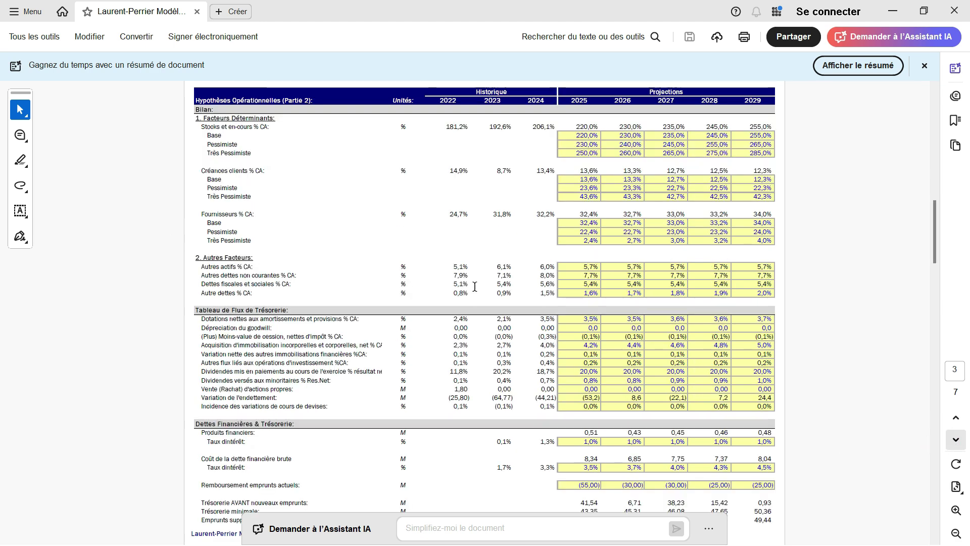
scroll(475, 286, "down", 2)
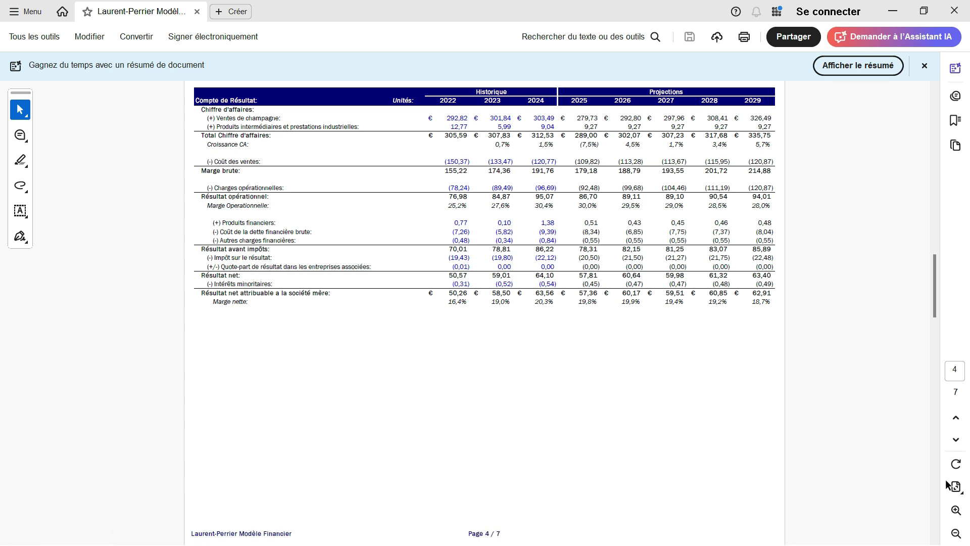
left_click(952, 439)
left_click(952, 440)
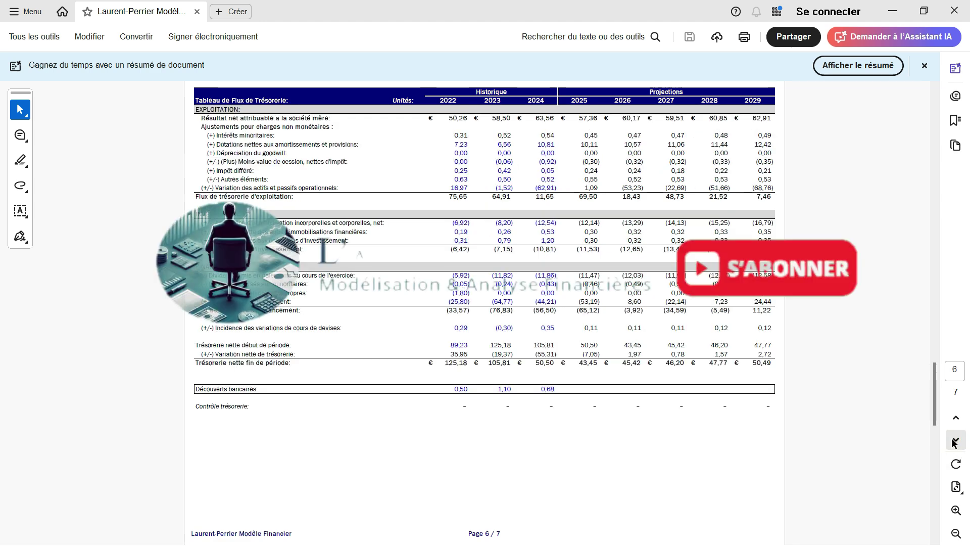
left_click(953, 440)
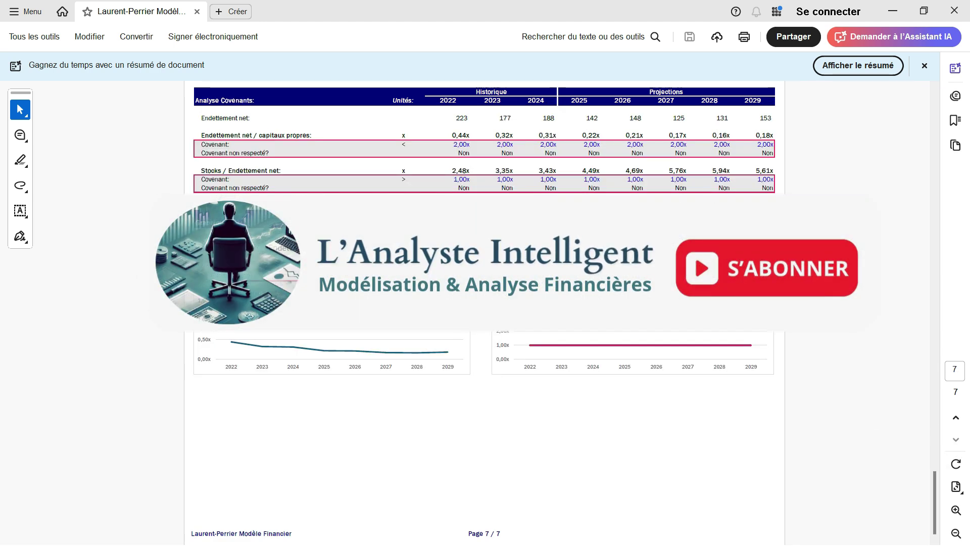
mouse_move(924, 13)
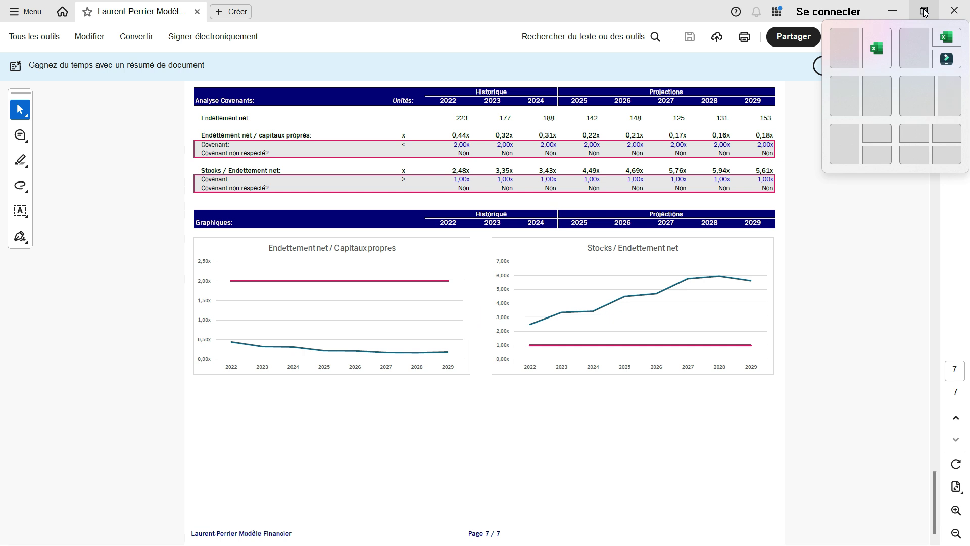
scroll(668, 196, "up", 3)
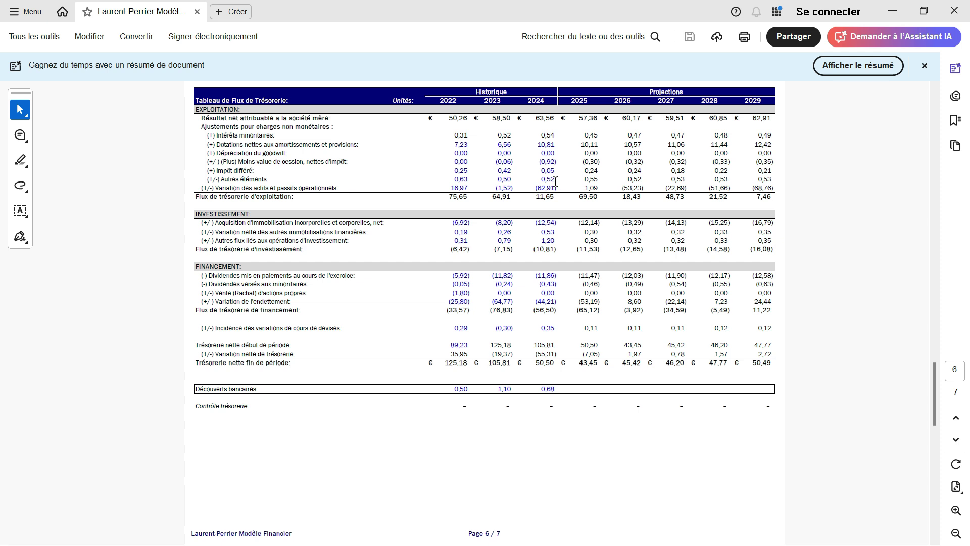
key("Home")
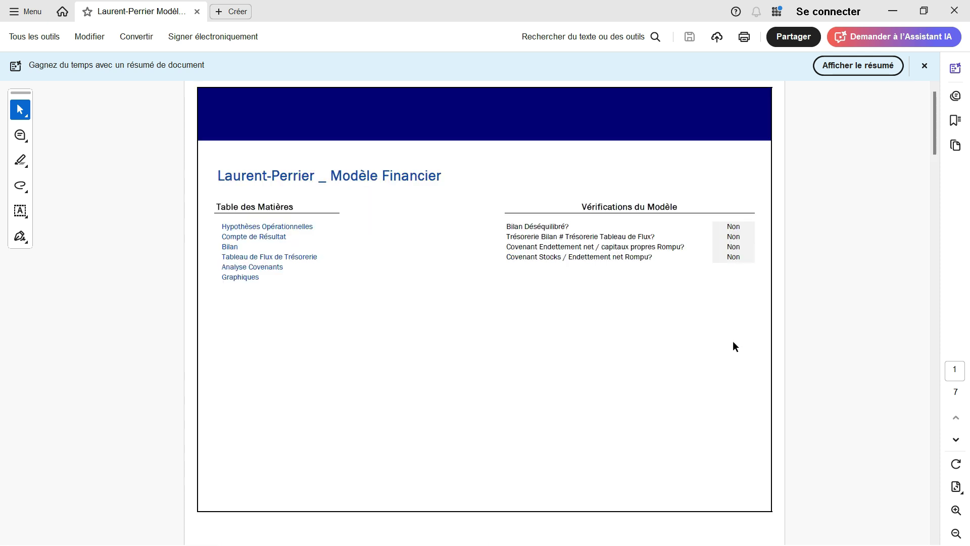